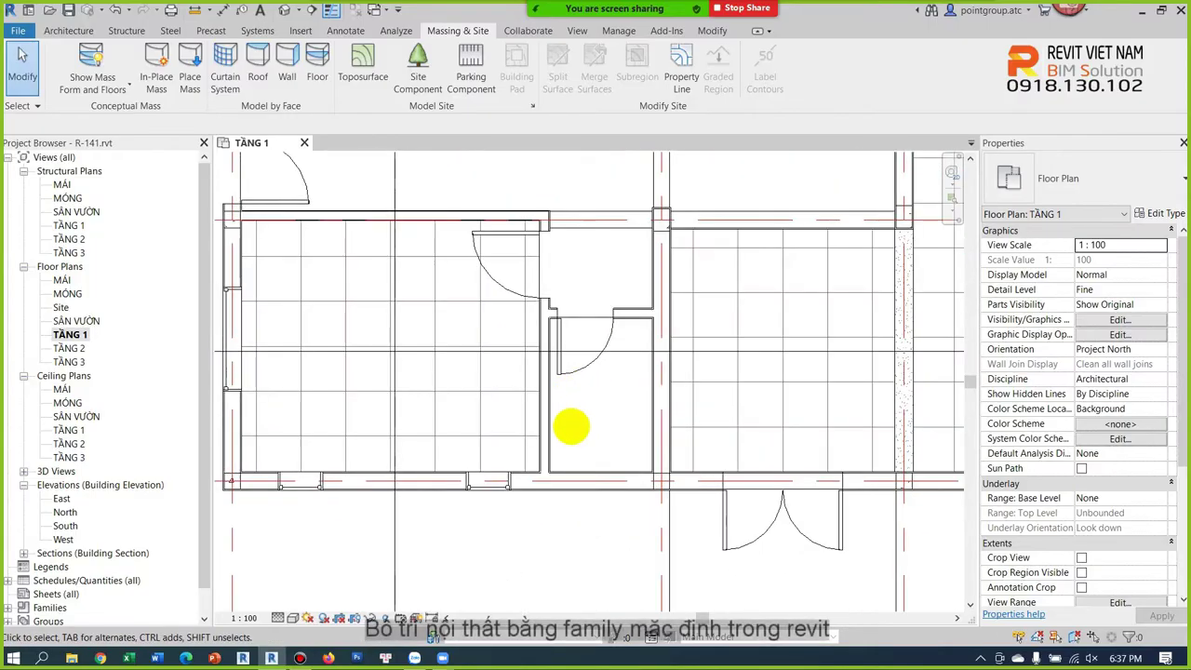
Step: Scroll the TẦNG 1 plan of R-141 after the slide on the two furnishing tasks
scroll(572, 427, "down", 3)
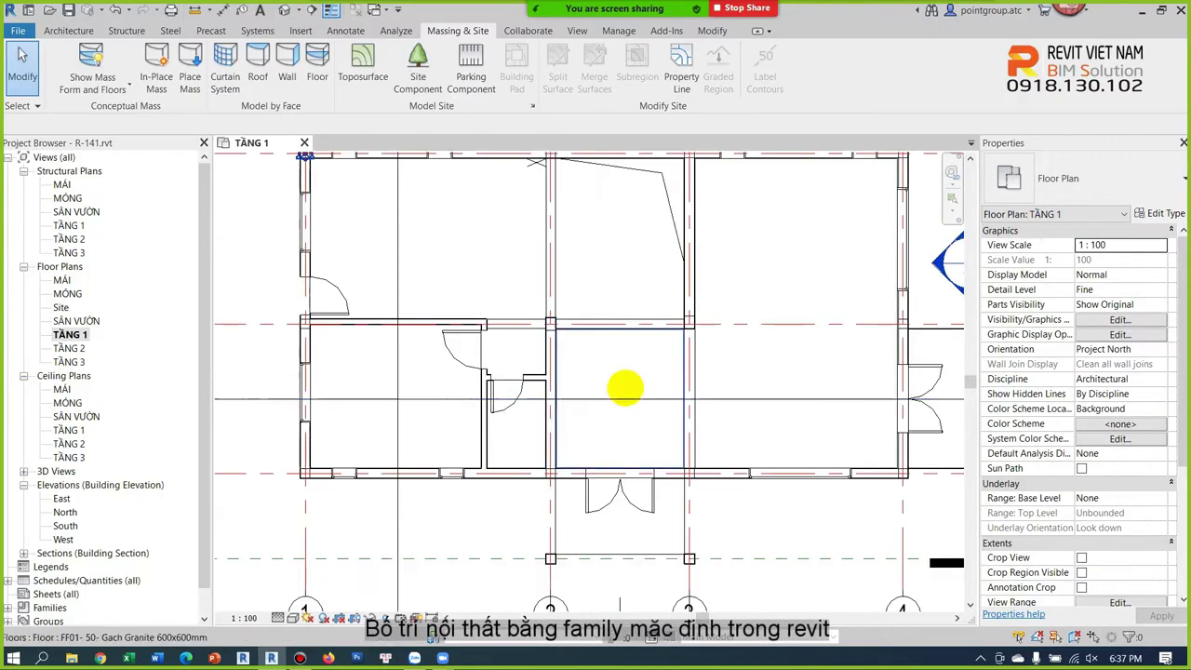
Step: Redraw the tiled floor's boundary as a rectangle around the small room between the doors
left_click(898, 324)
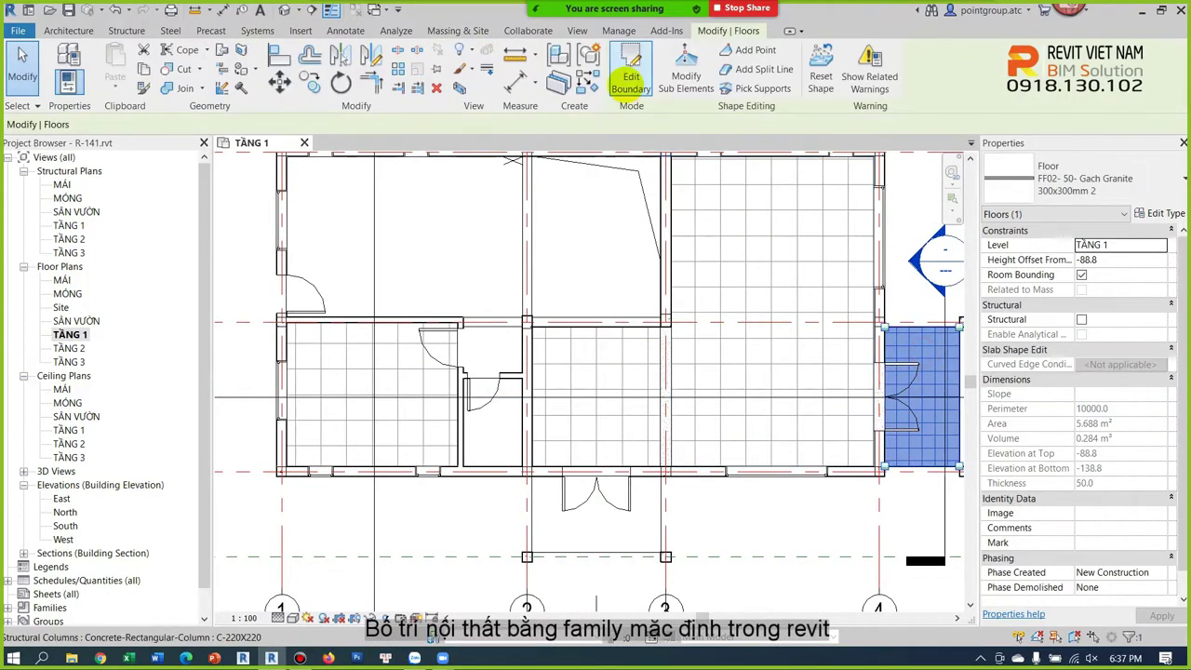
left_click(631, 62)
left_click(754, 51)
scroll(483, 431, "up", 2)
scroll(434, 319, "up", 2)
left_click(432, 317)
scroll(431, 313, "up", 2)
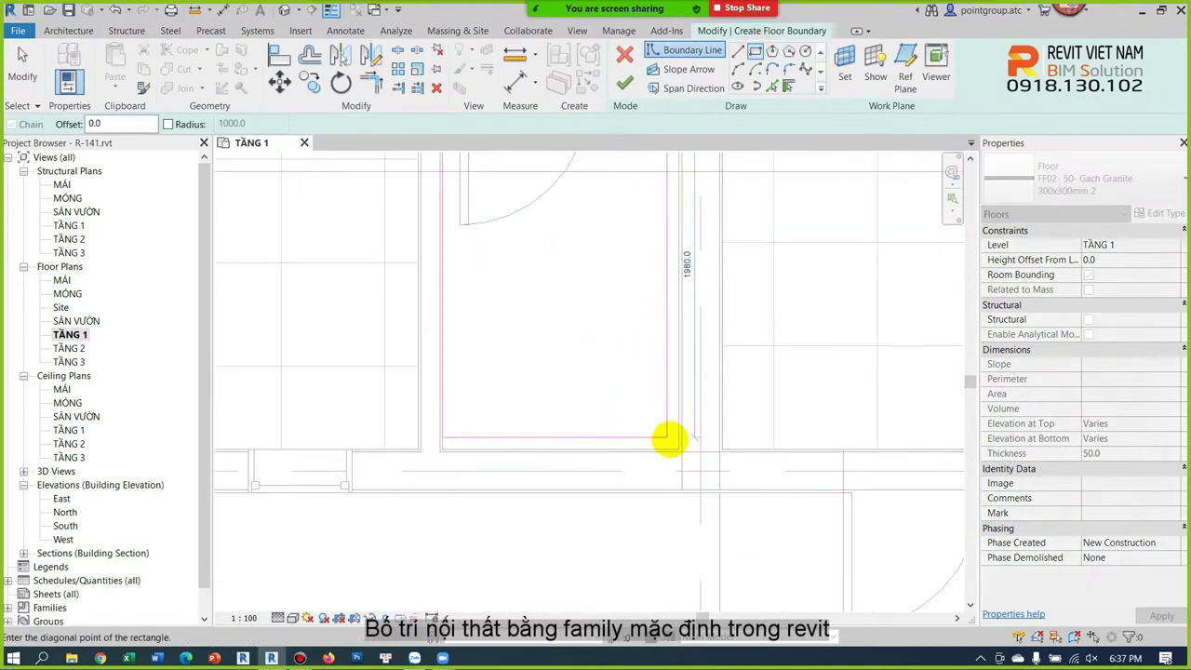
left_click(678, 447)
key("Escape")
key("Escape")
scroll(580, 438, "down", 2)
left_click(625, 84)
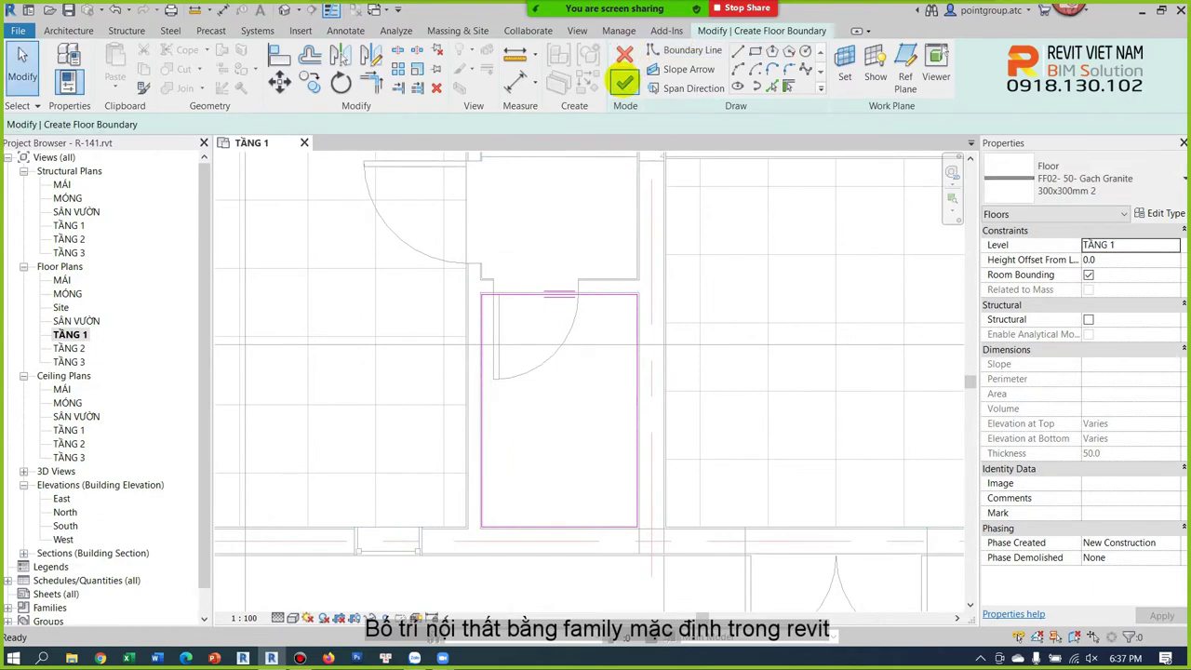
Step: Set the new 300x300mm granite floor's Height Offset From Level to 0.0
left_click(580, 386)
left_click(578, 388)
key("Escape")
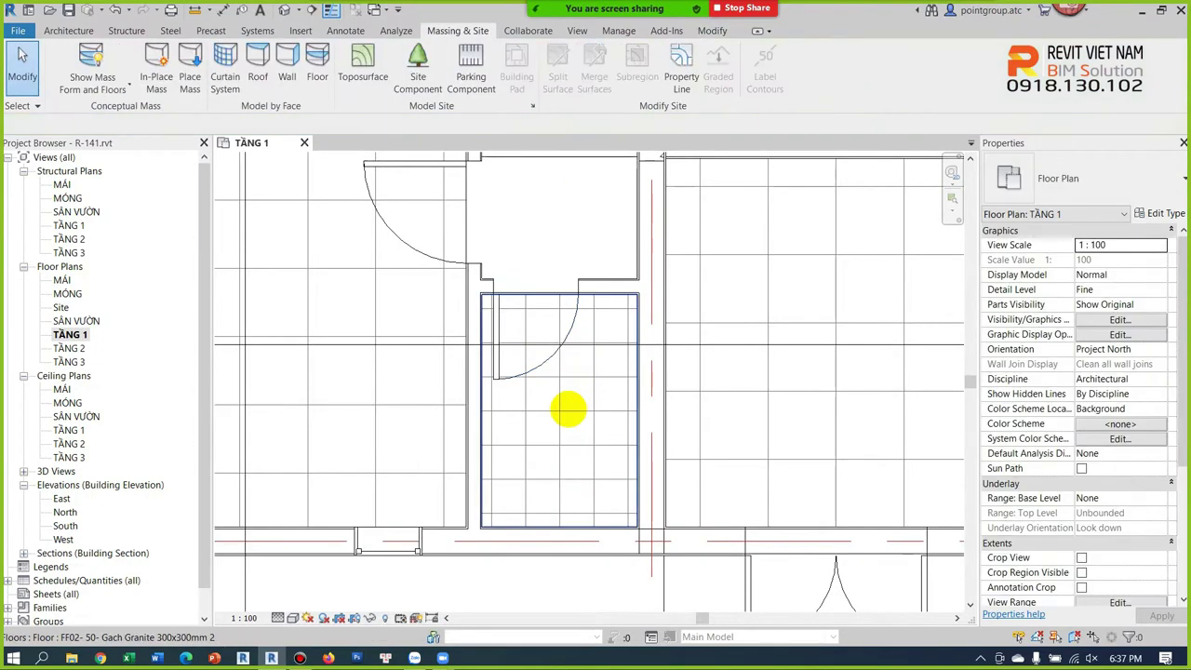
left_click(566, 407)
left_click(1129, 261)
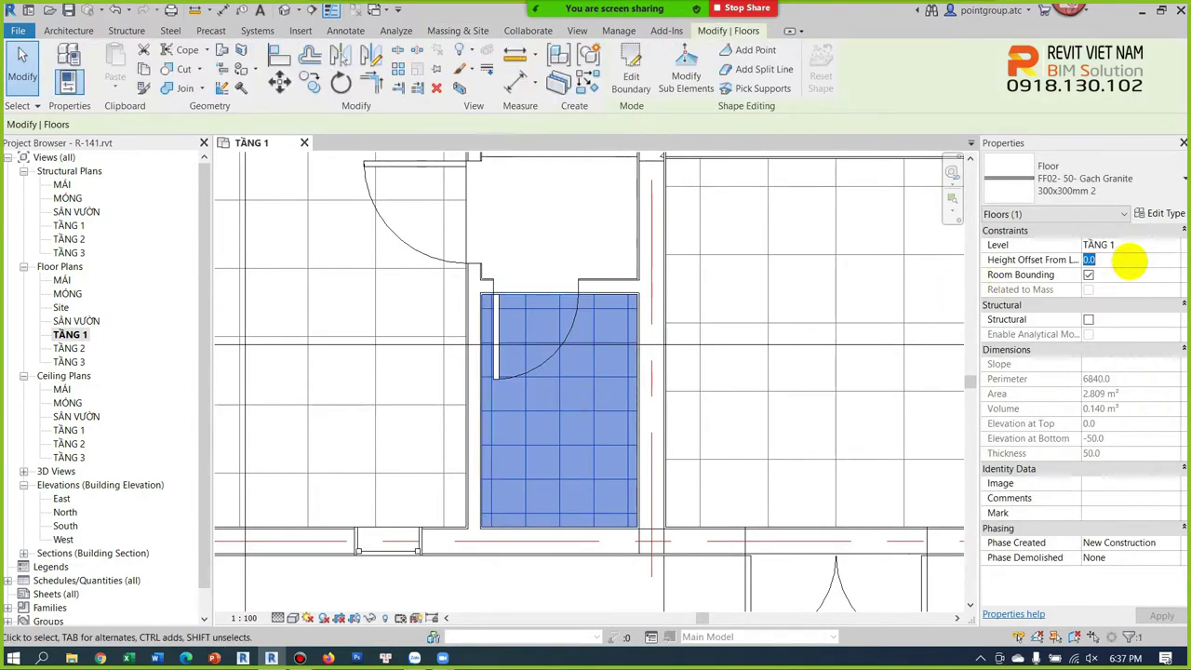
type("-50")
key("Escape")
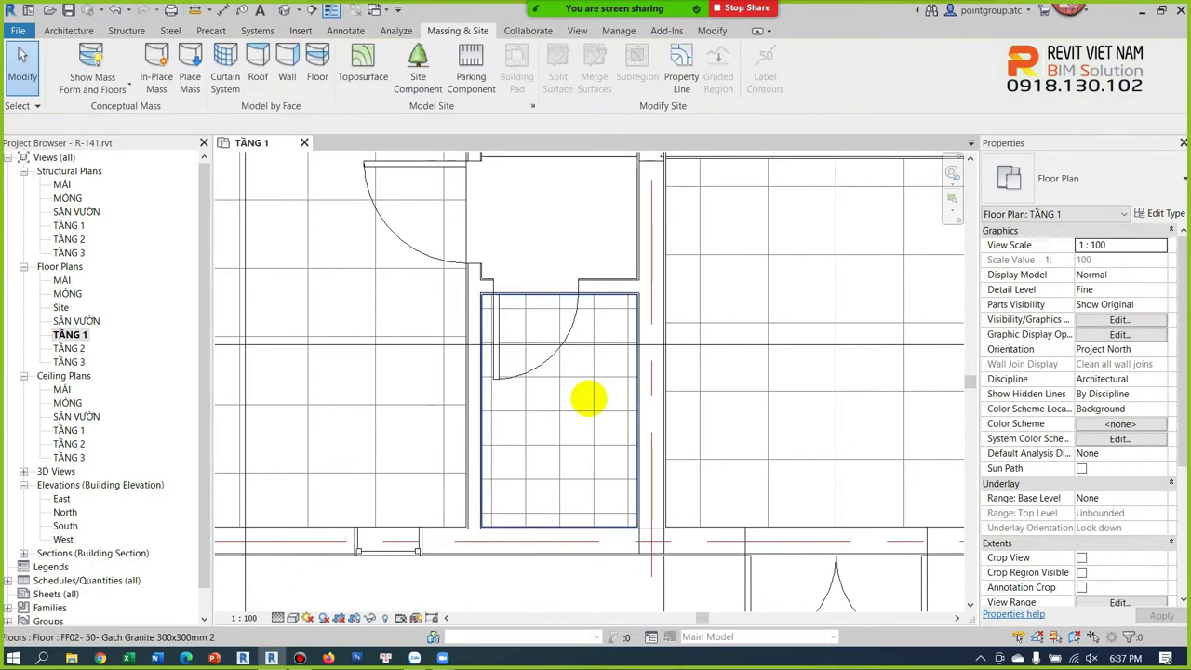
scroll(572, 394, "down", 1)
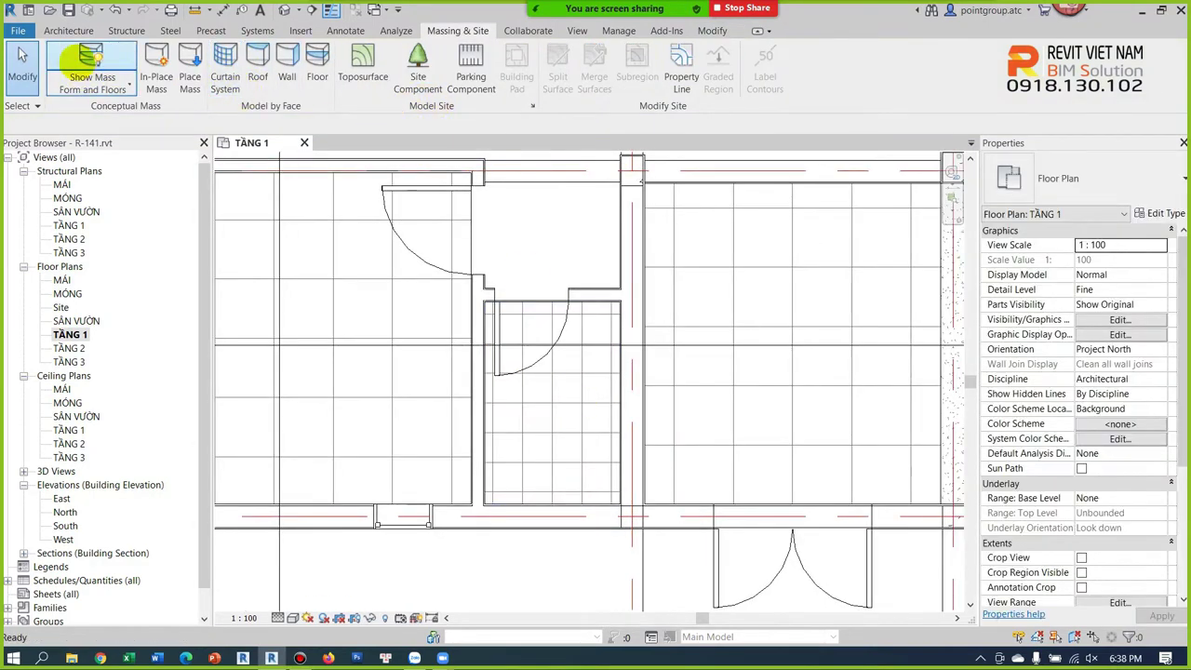
Step: Start Place a Component from the Architecture tab's Component menu and open Load Family
left_click(68, 31)
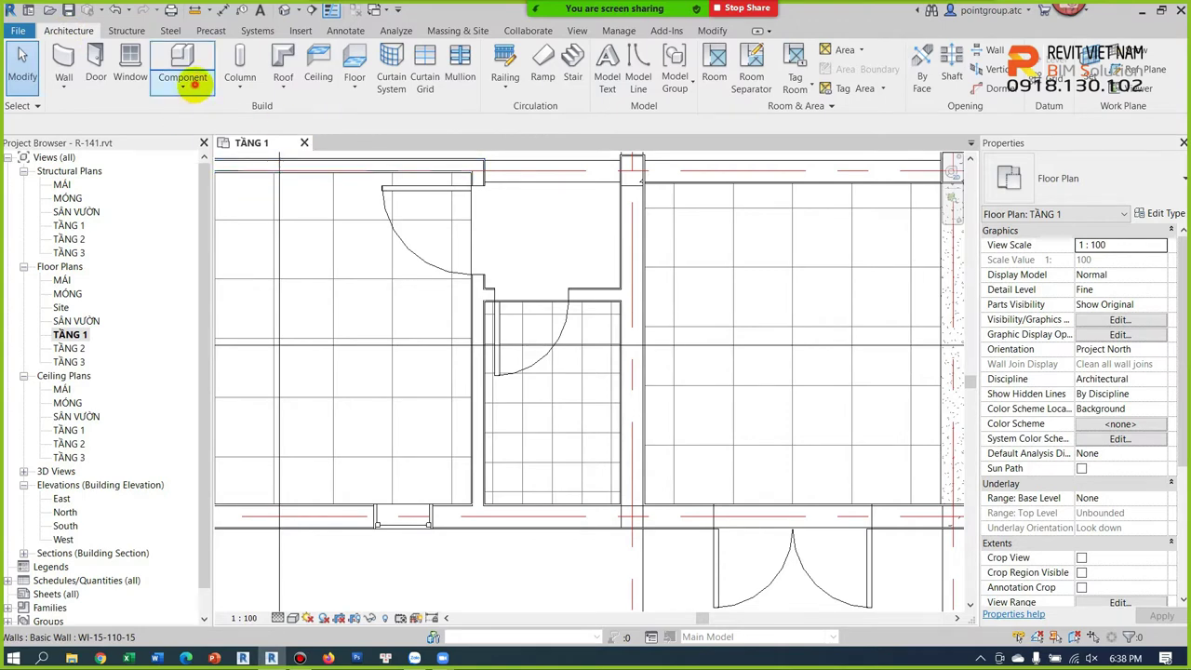
left_click(182, 82)
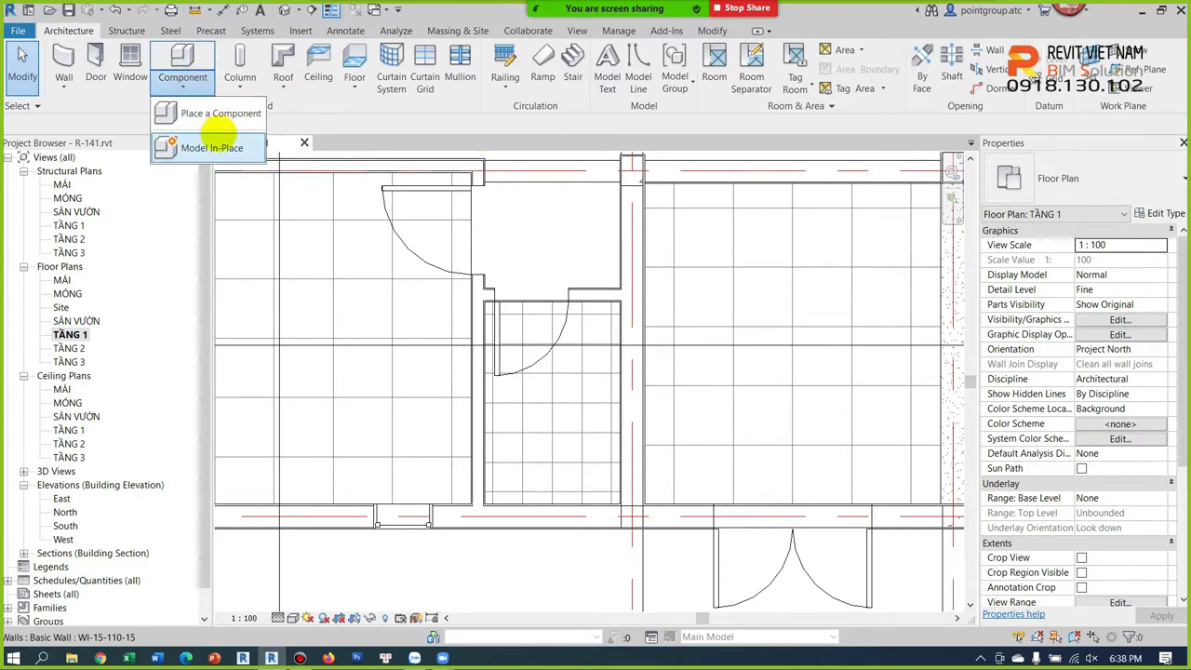
left_click(209, 116)
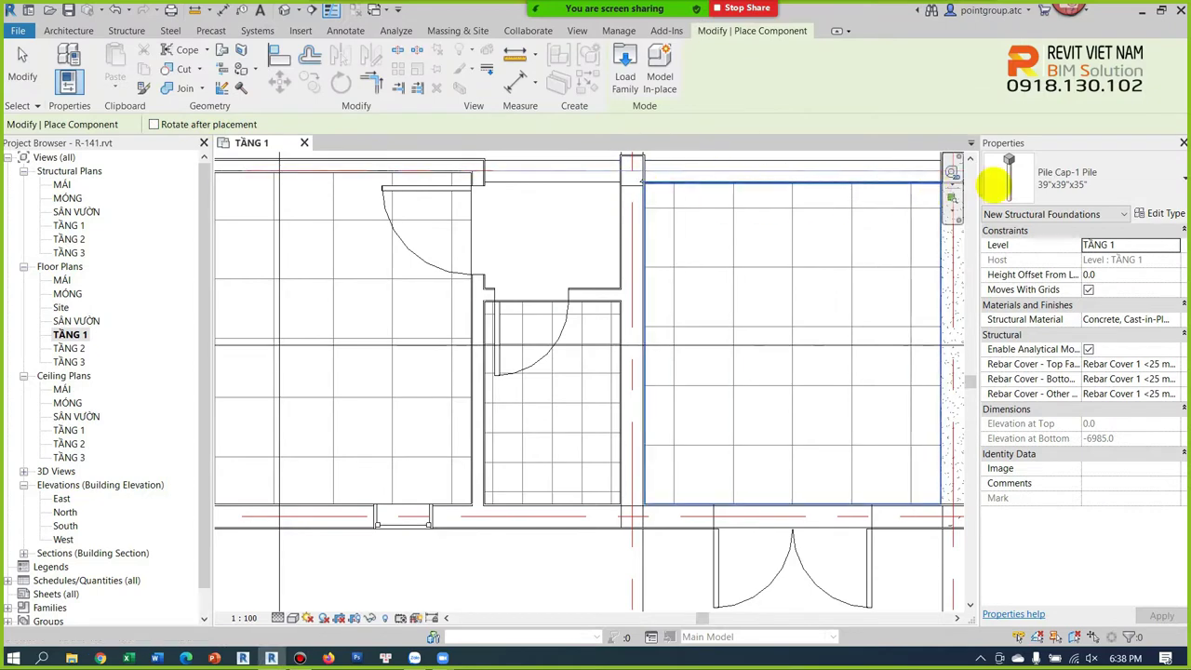
left_click(625, 82)
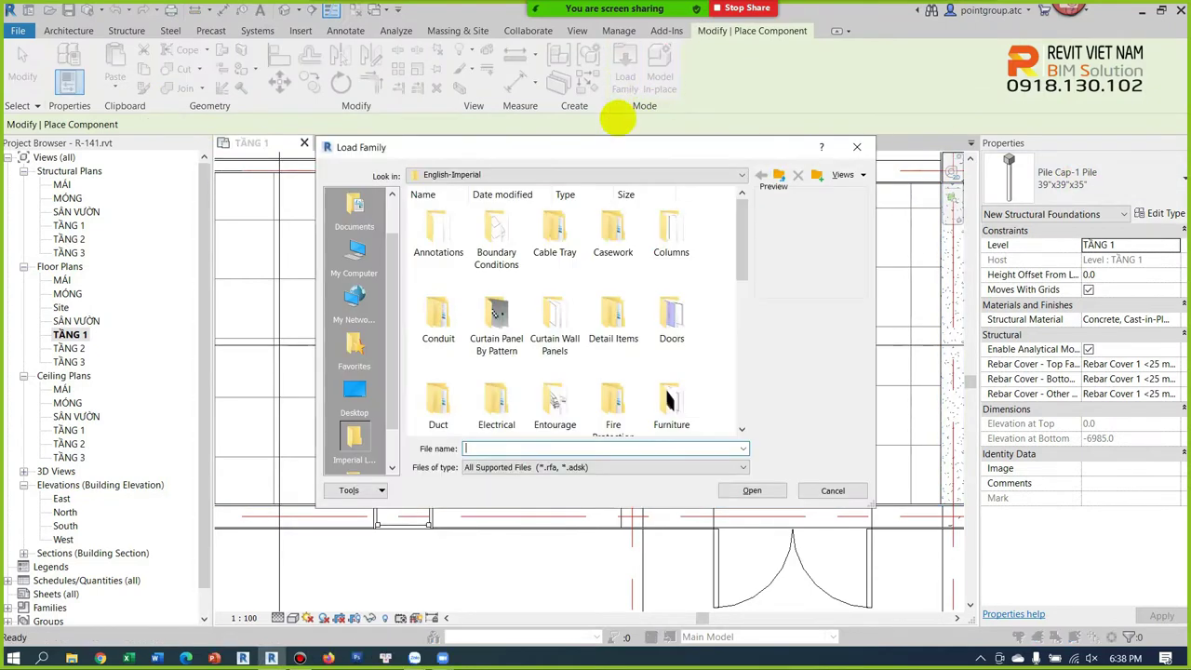
Step: Load Toilet-Domestic-3D.rfa from Plumbing > Architectural > Fixtures > Water Closets
scroll(552, 279, "down", 5)
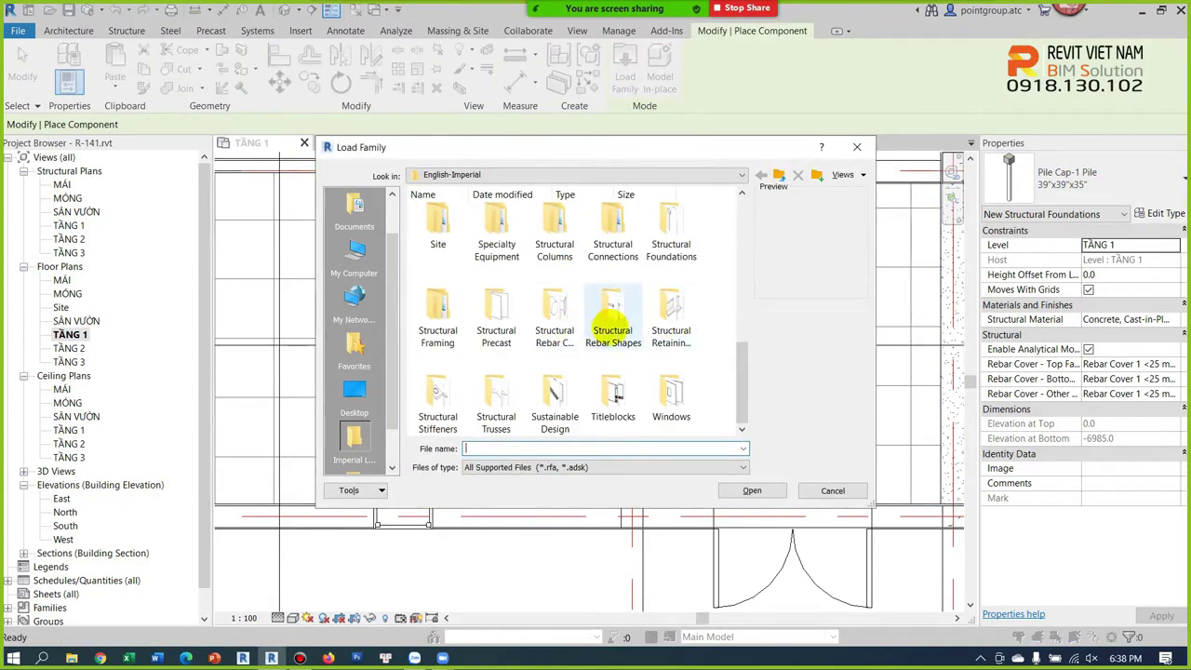
scroll(612, 321, "up", 2)
left_click(555, 274)
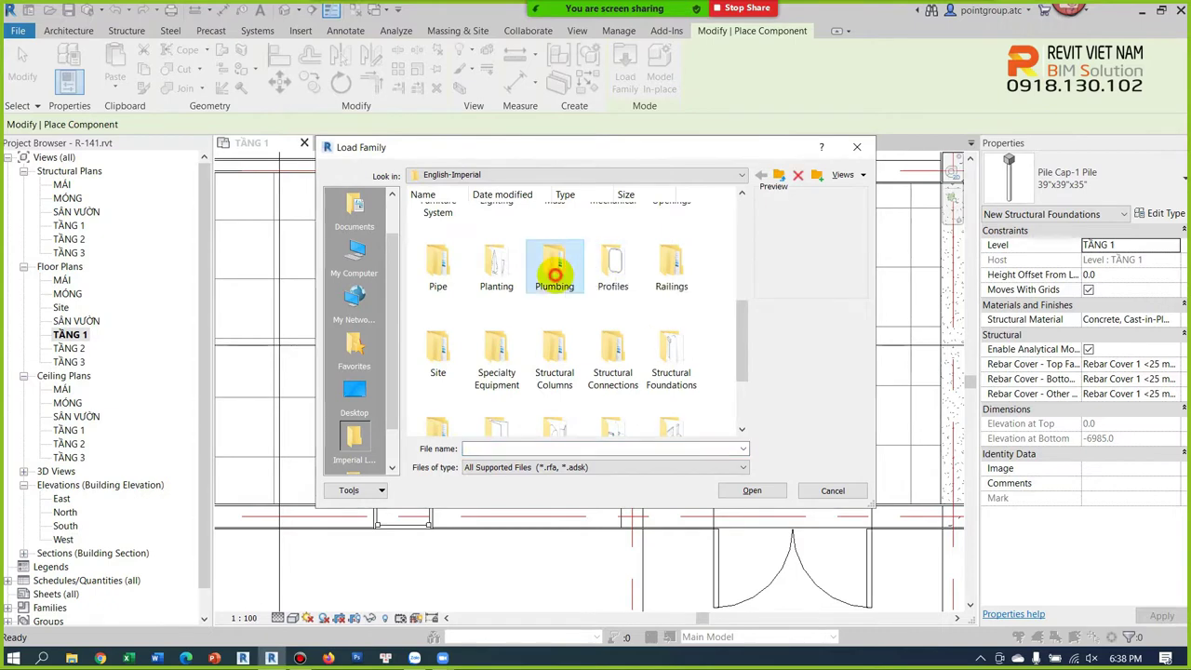
double_click(554, 274)
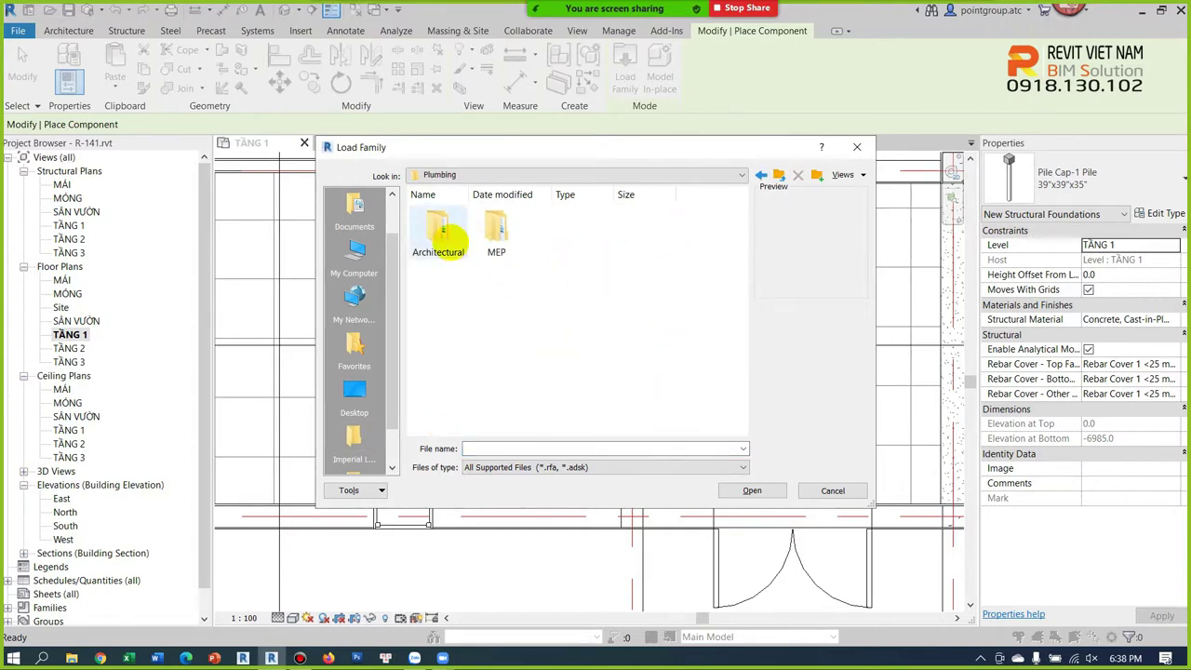
double_click(450, 242)
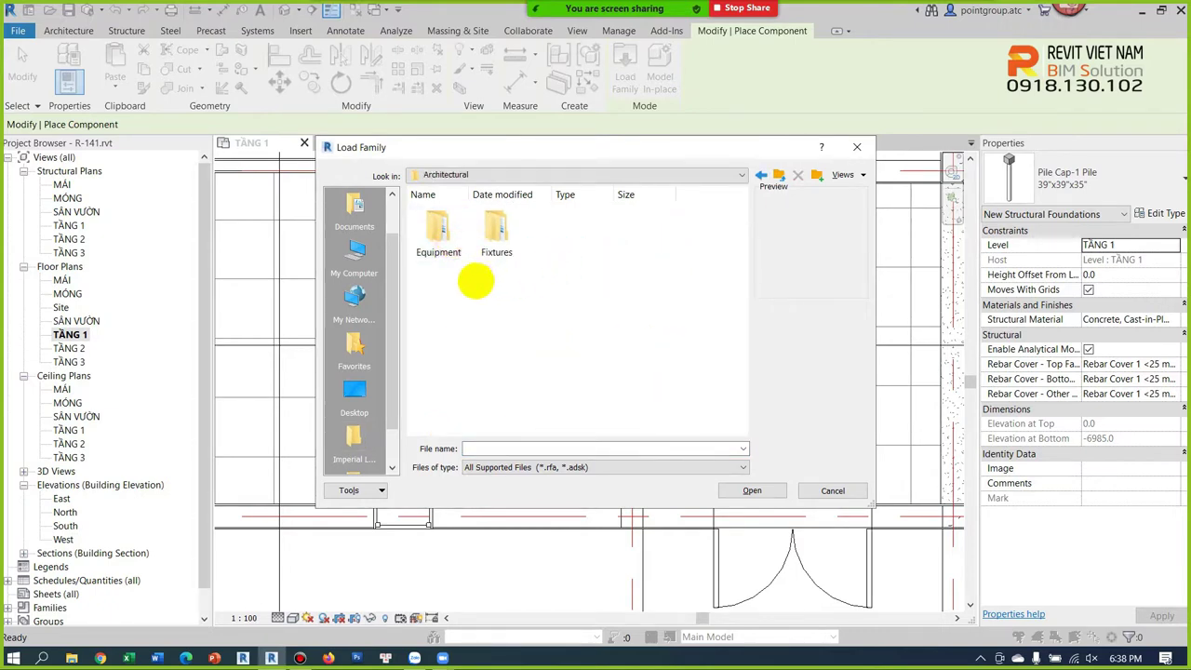
double_click(501, 232)
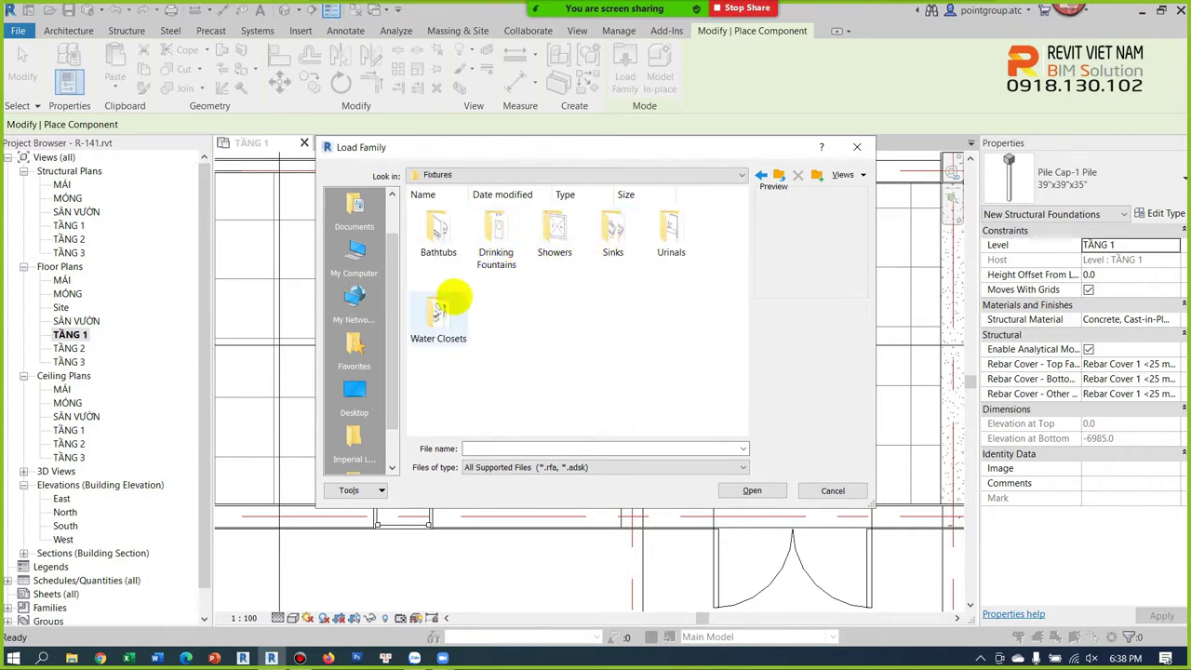
double_click(437, 315)
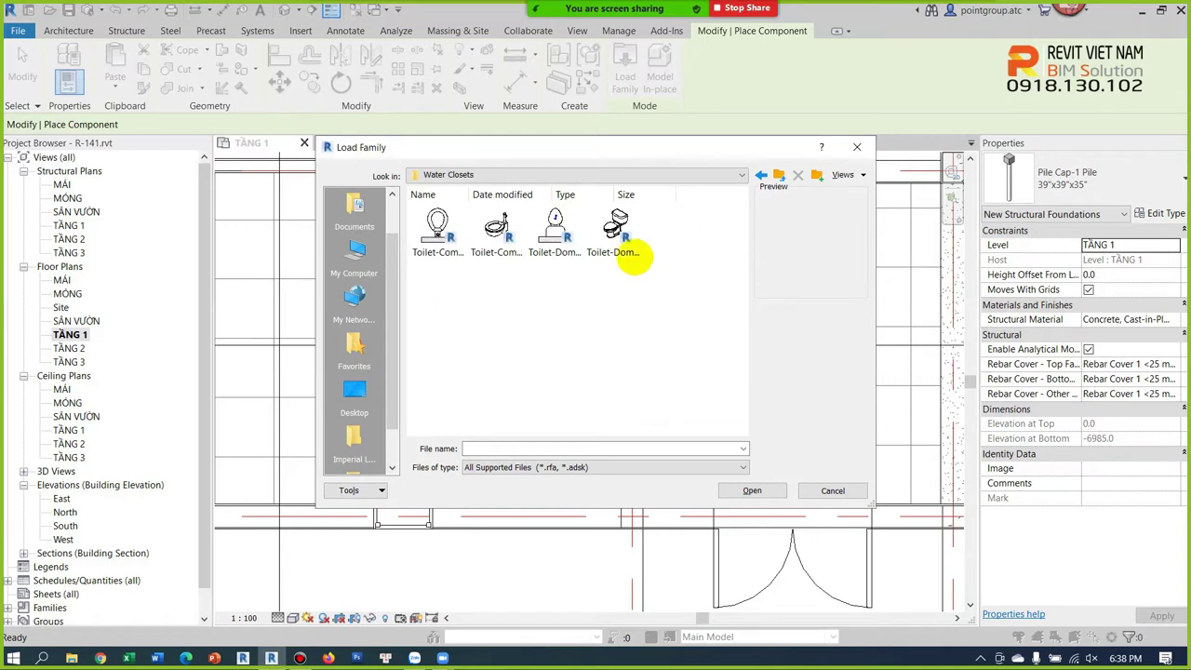
left_click(626, 238)
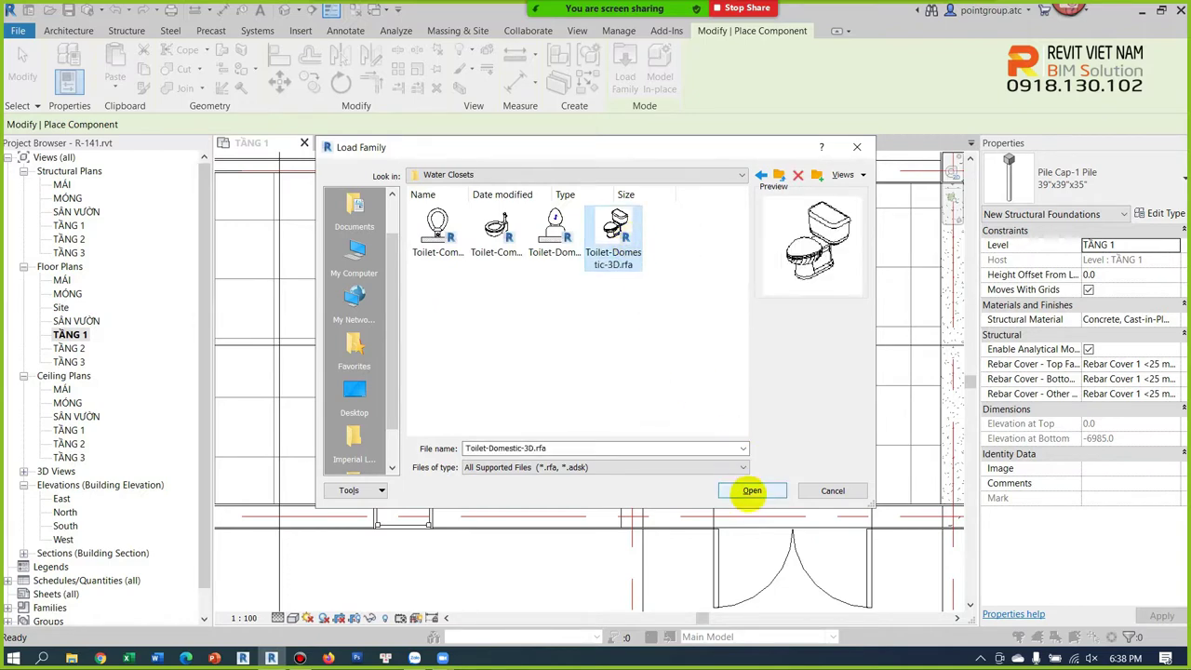
left_click(750, 491)
scroll(577, 475, "up", 2)
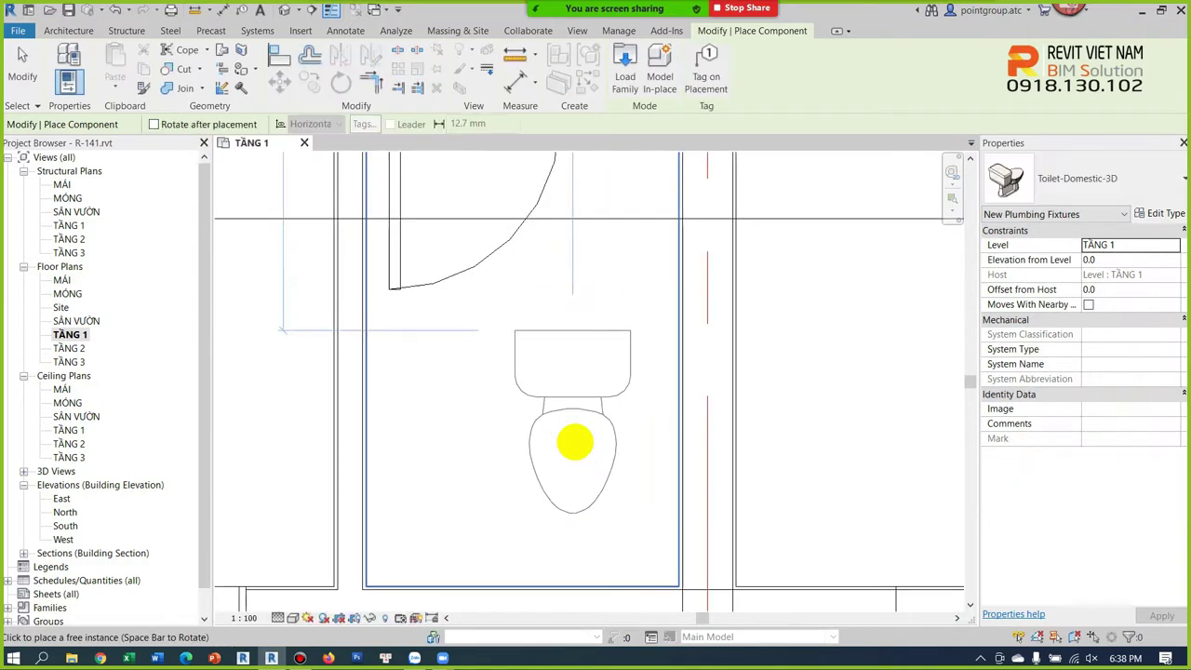
Step: Rotate the toilet to face left and place it against the small room's right wall
scroll(523, 398, "up", 1)
scroll(522, 409, "up", 1)
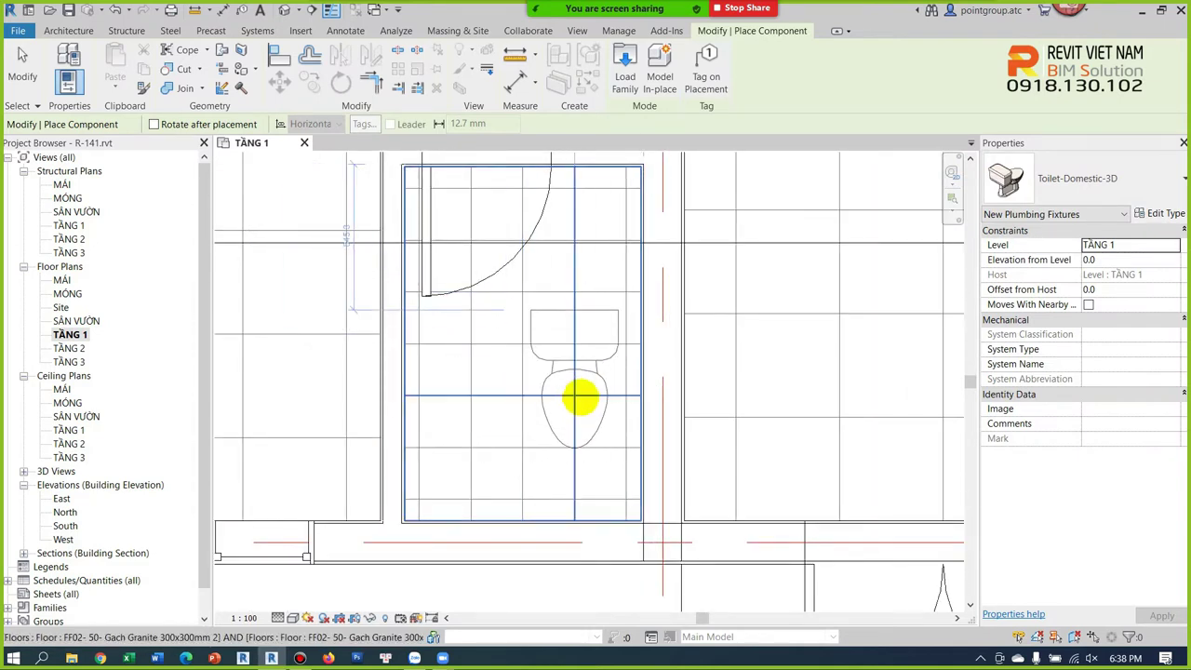
scroll(642, 521, "up", 2)
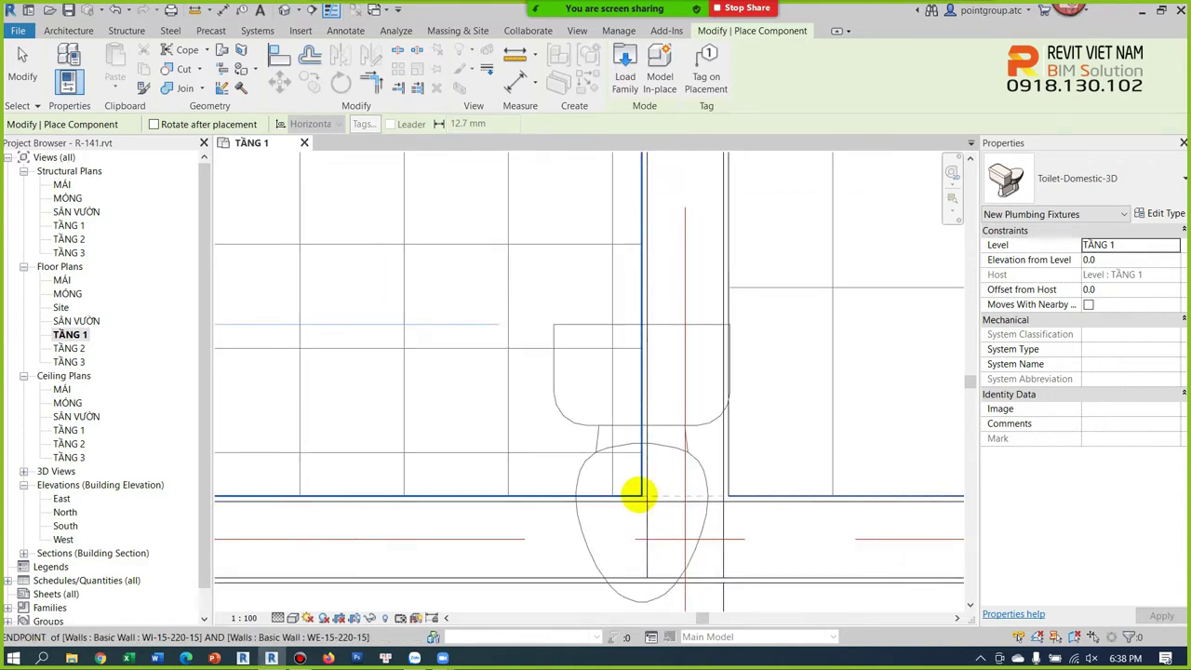
key("space")
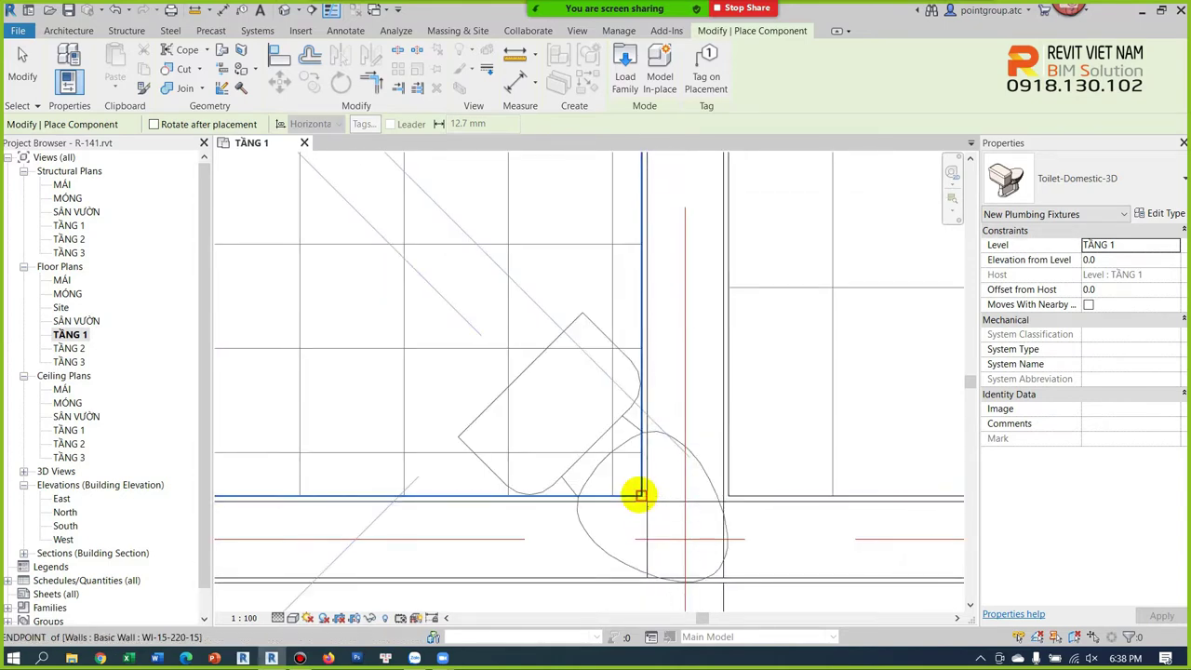
key("space")
key("space")
key("space")
key("space")
key("space")
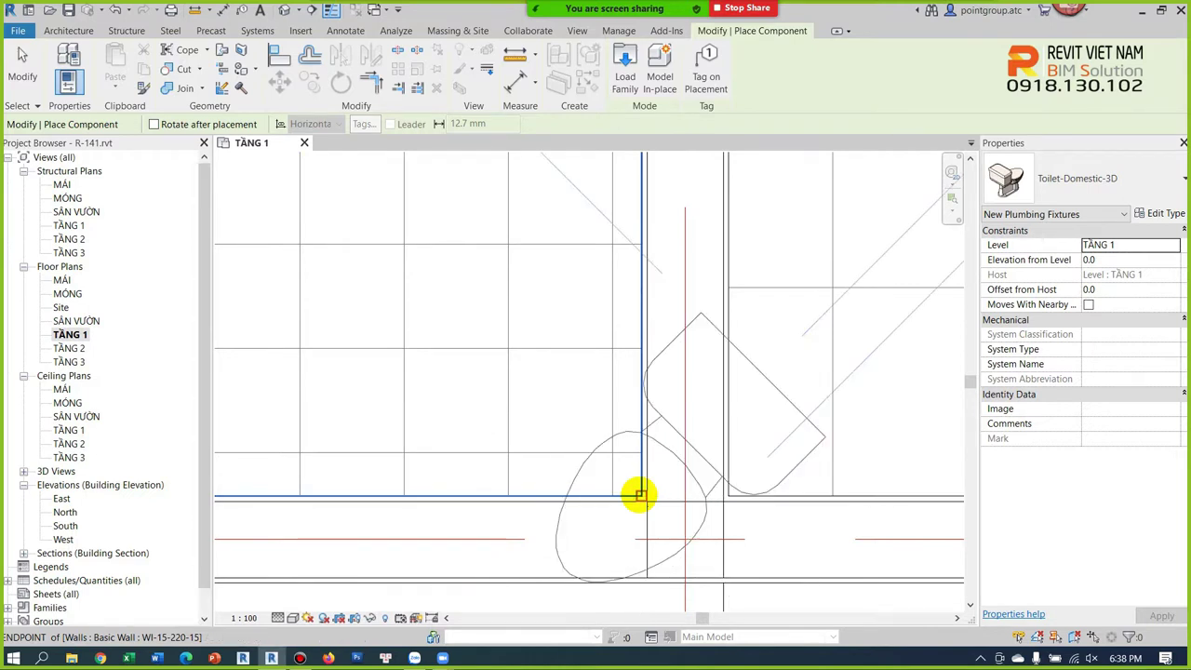
key("space")
key("space")
key("space")
key("space")
scroll(457, 341, "down", 2)
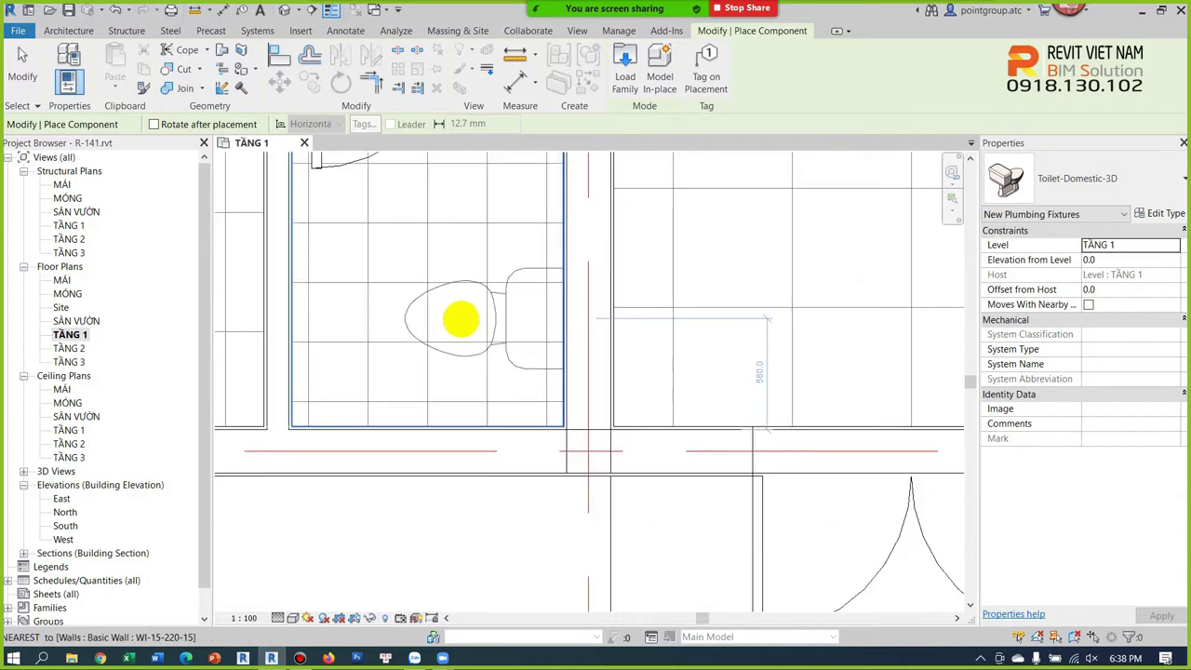
left_click(460, 320)
key("Escape")
key("Escape")
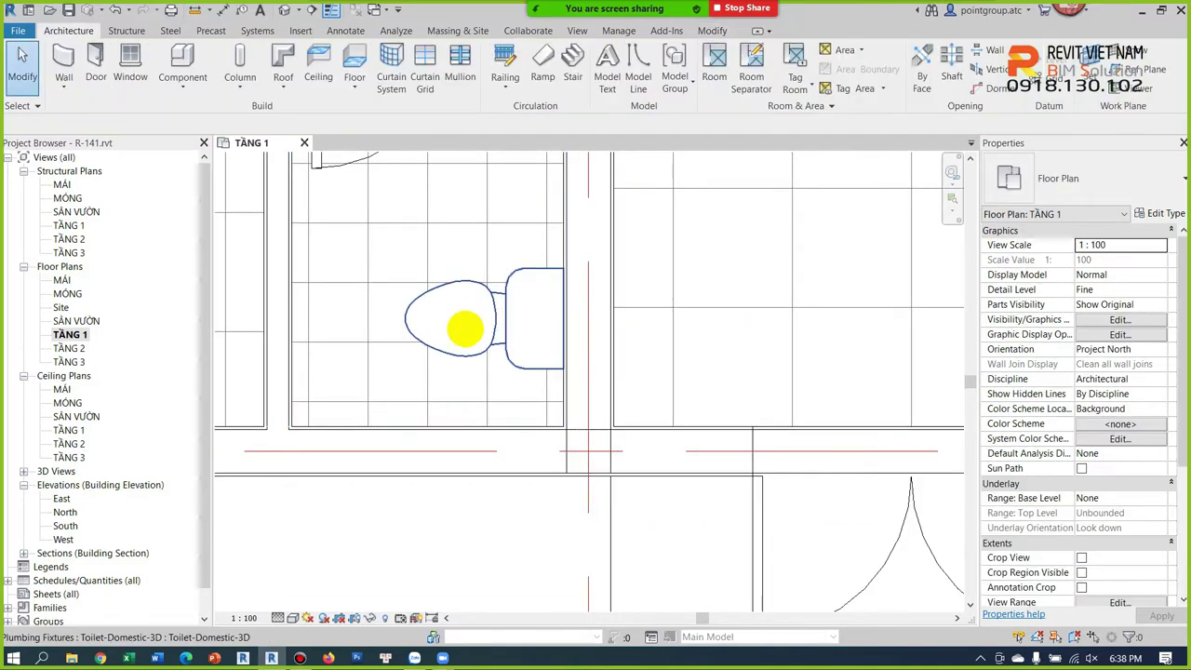
key("i")
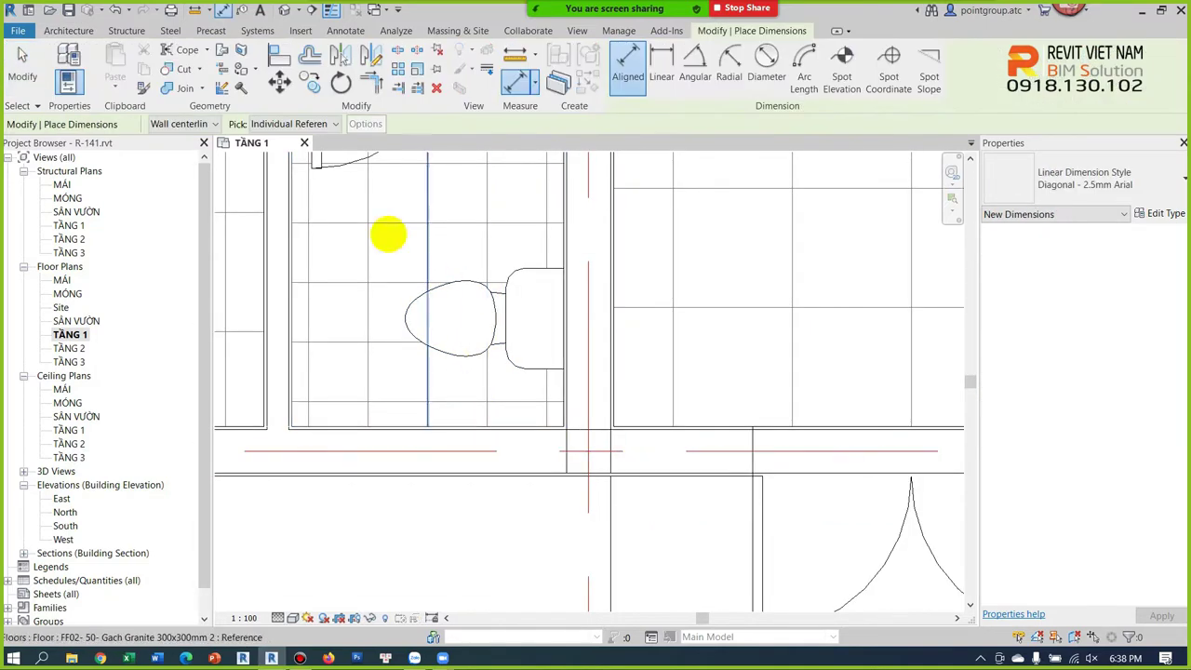
Step: Add an aligned dimension from the wall faces to the toilet, reading 545
left_click(214, 123)
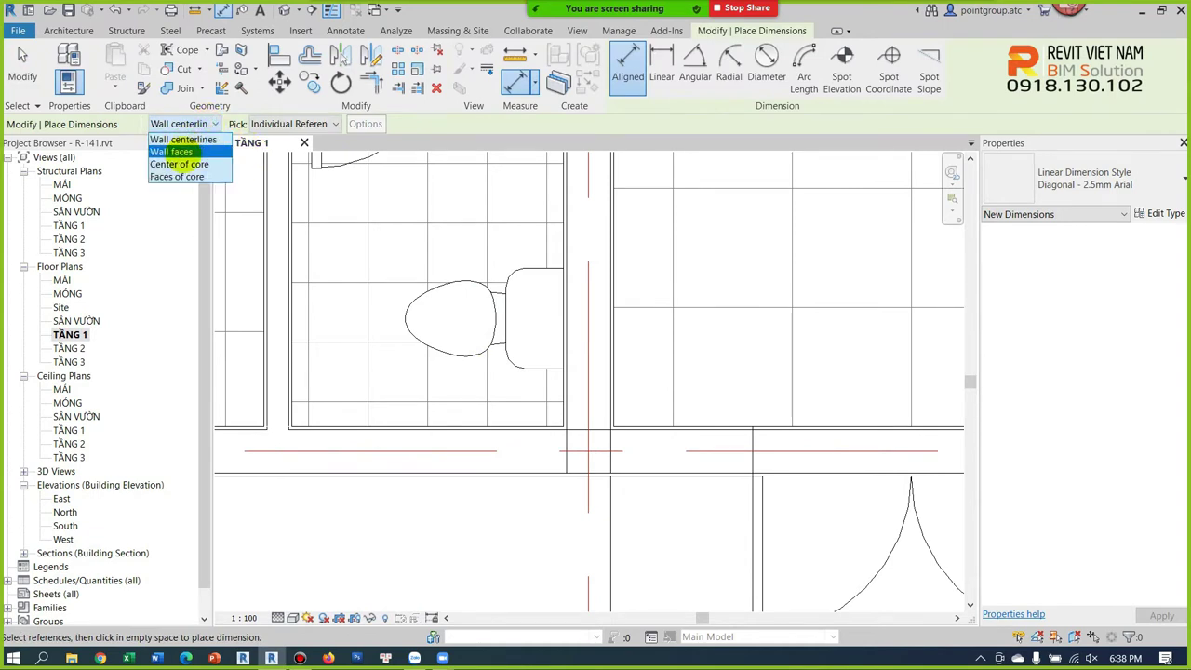
left_click(182, 152)
left_click(544, 320)
left_click(747, 359)
key("Escape")
key("Escape")
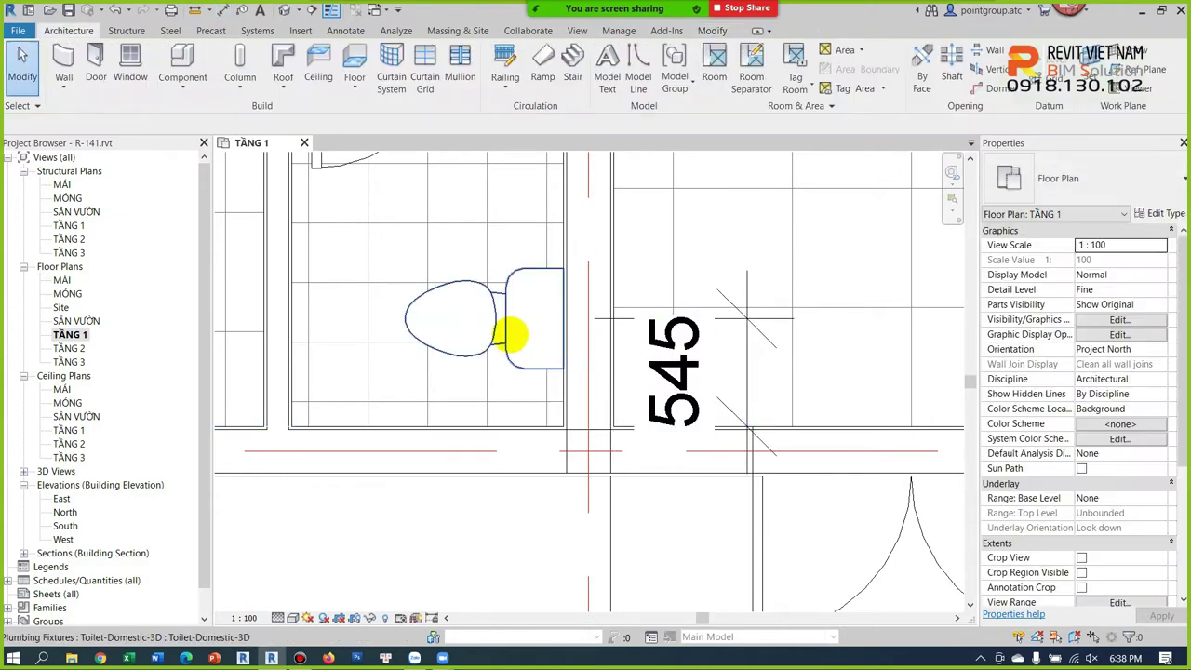
Step: Move the toilet to 450 from the wall and delete the helper dimension
left_click(510, 333)
left_click(702, 373)
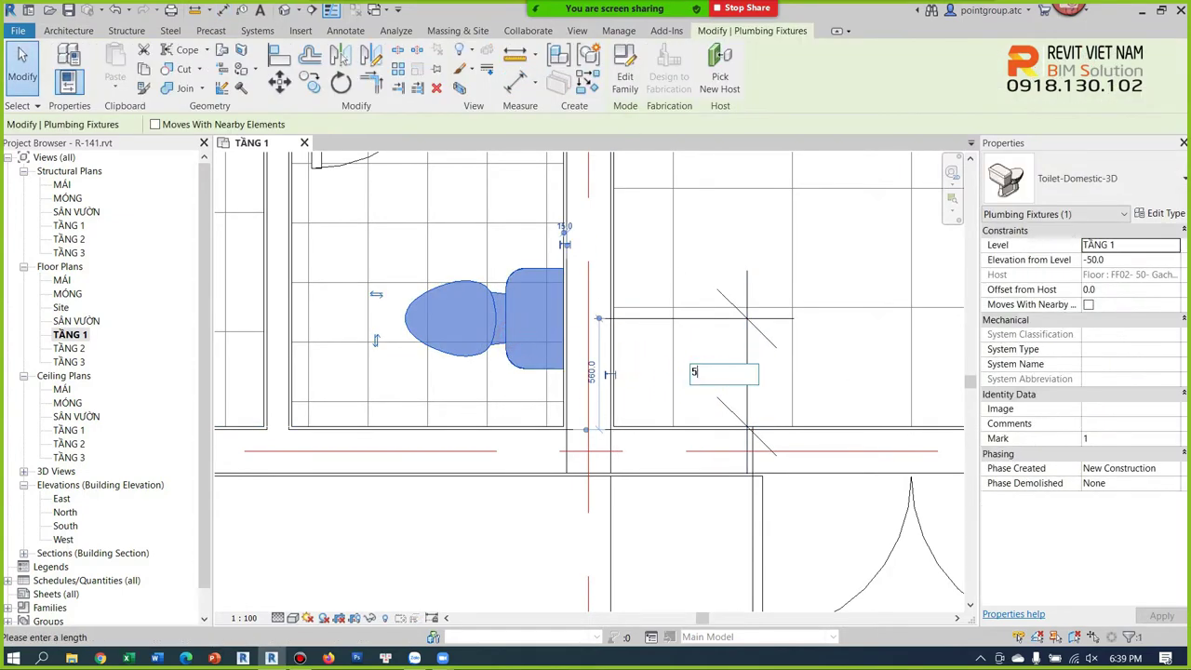
type("450")
key("Return")
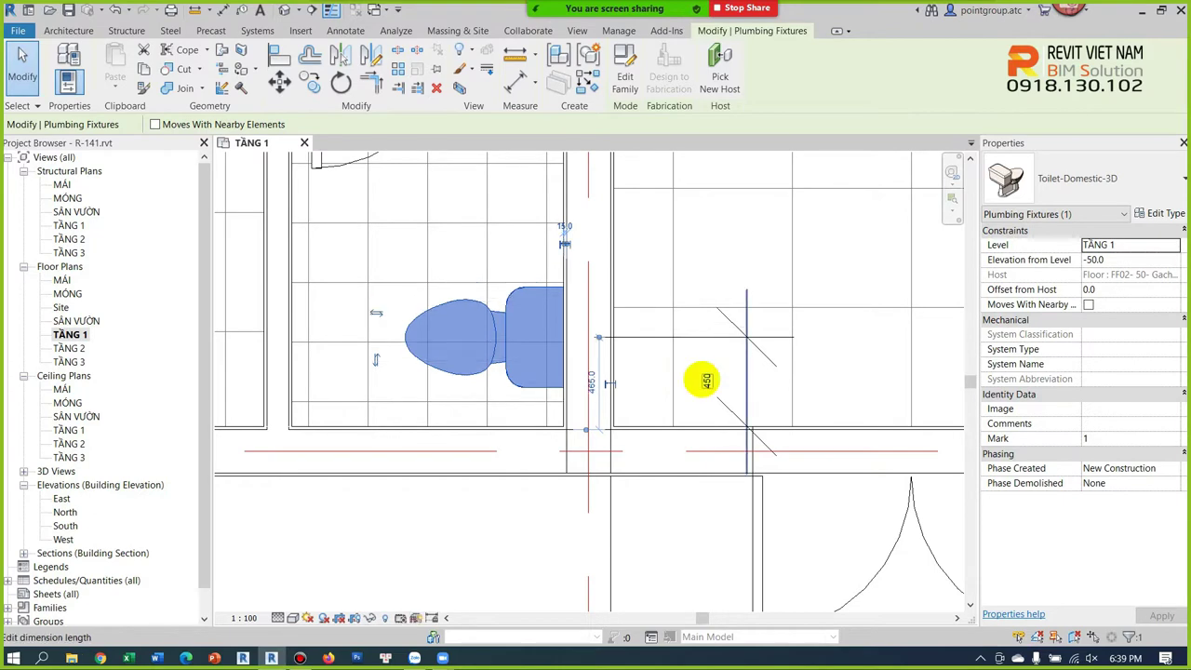
key("Escape")
left_click(732, 347)
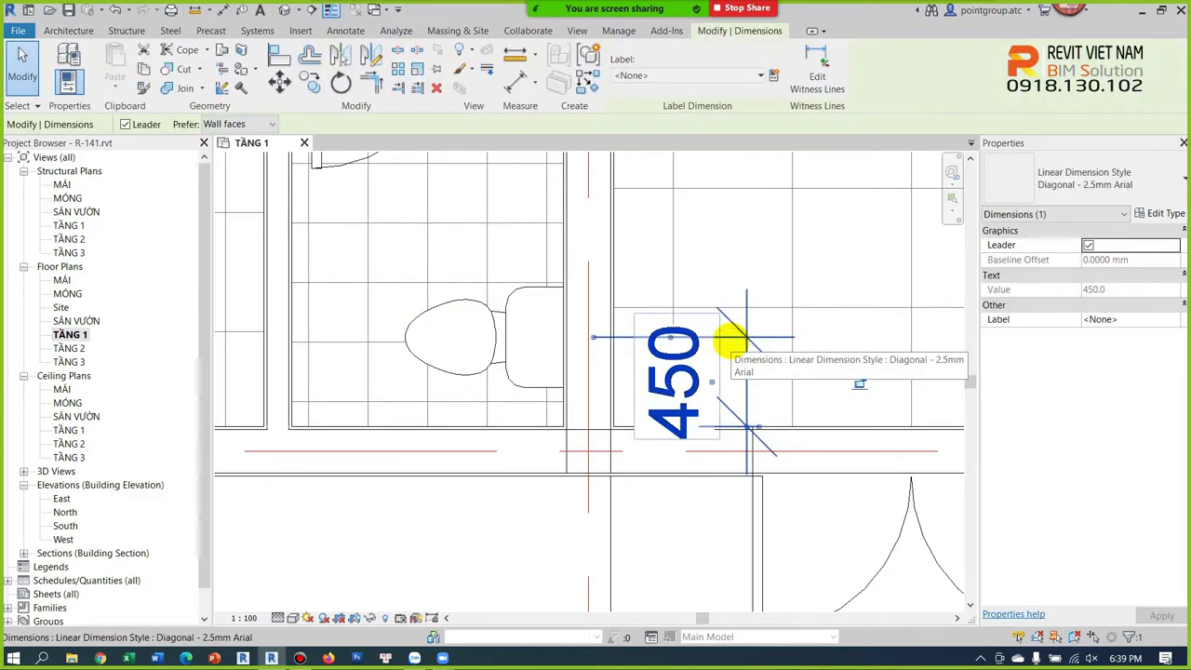
key("Delete")
scroll(609, 356, "down", 2)
scroll(540, 344, "down", 3)
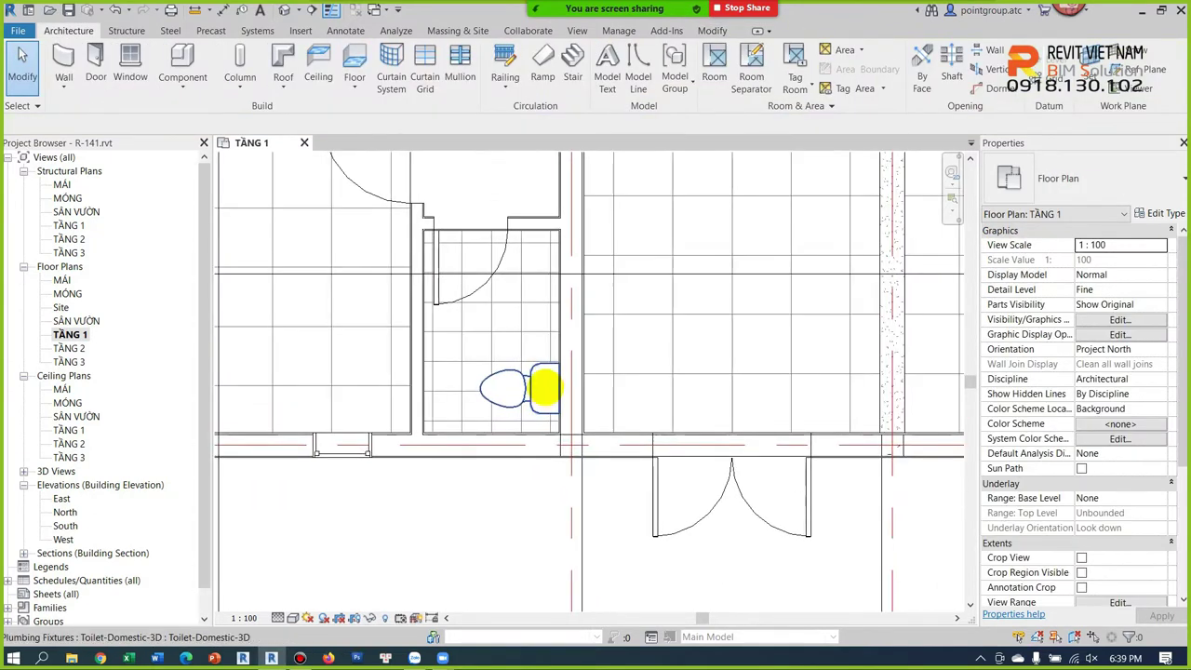
middle_click_drag(539, 340, 656, 356)
Step: Load Bed-Box.rfa from the English-Imperial Furniture > Beds folder via CM
scroll(457, 297, "up", 1)
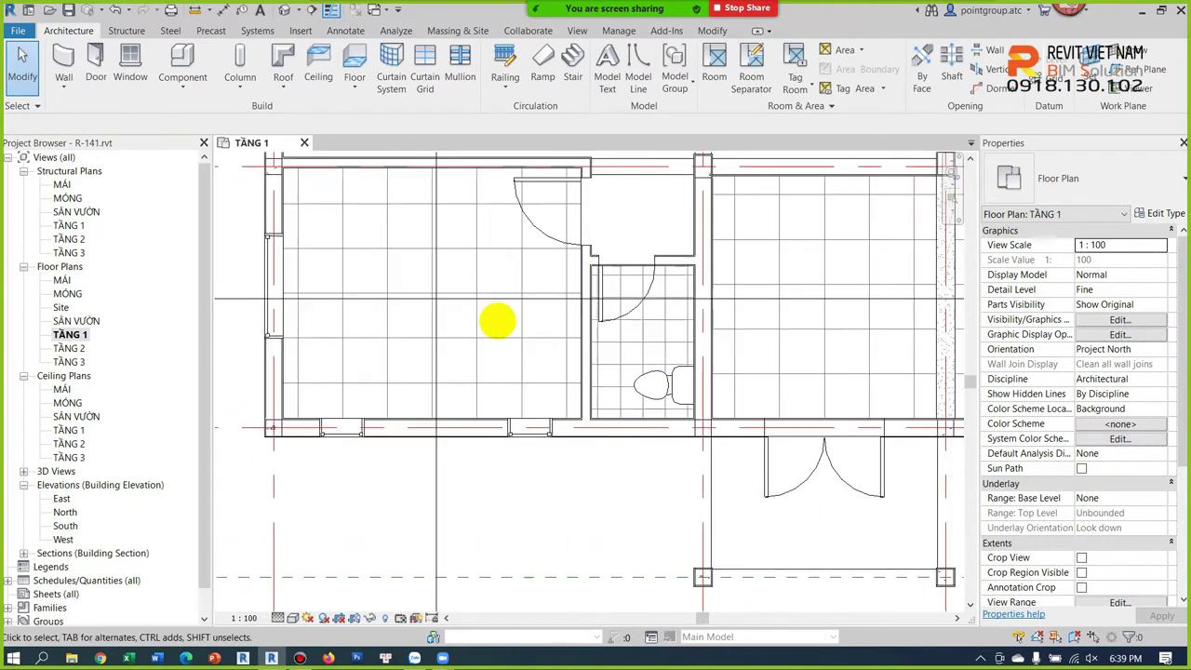
key("m")
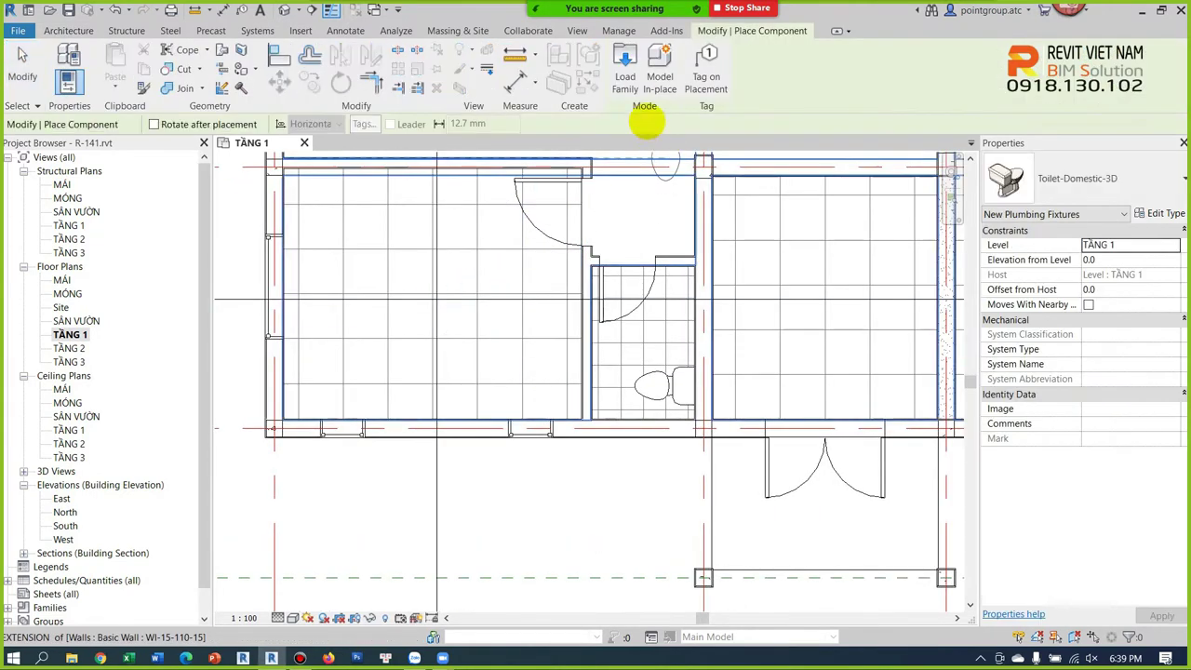
left_click(625, 82)
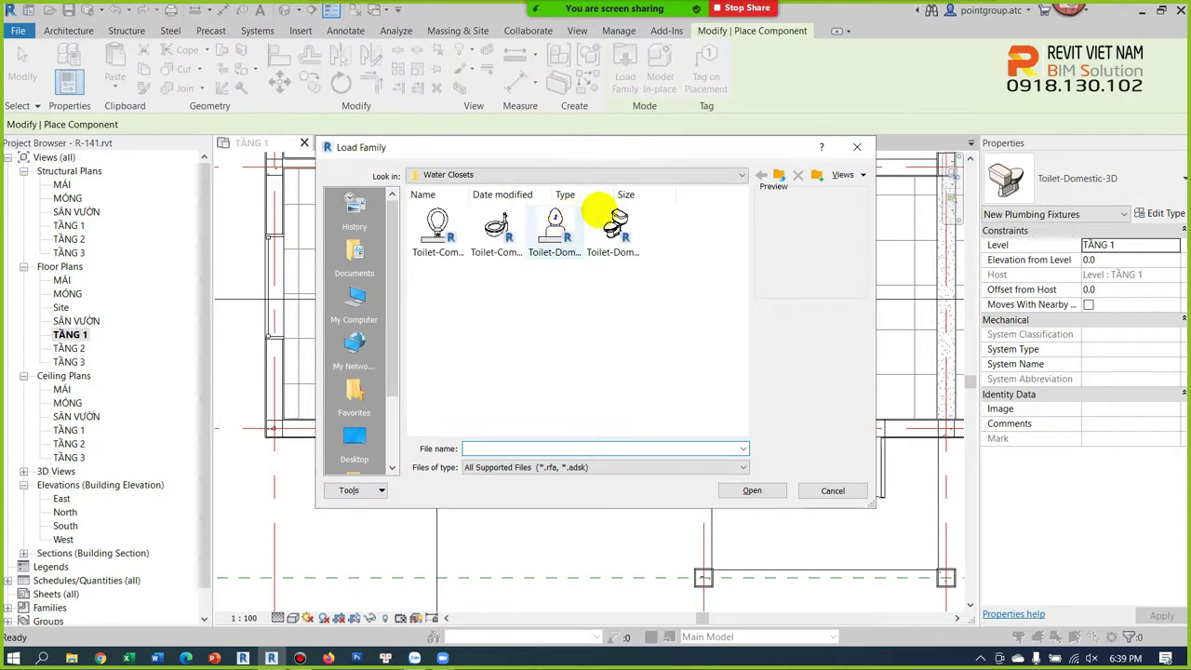
left_click(777, 175)
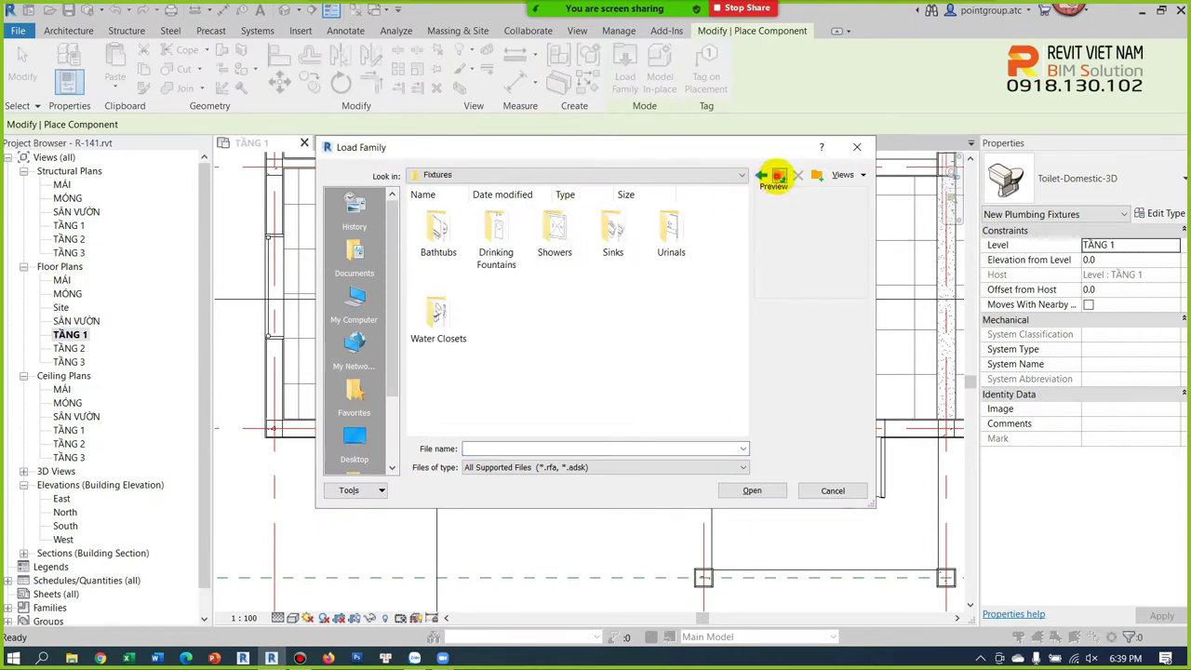
left_click(777, 175)
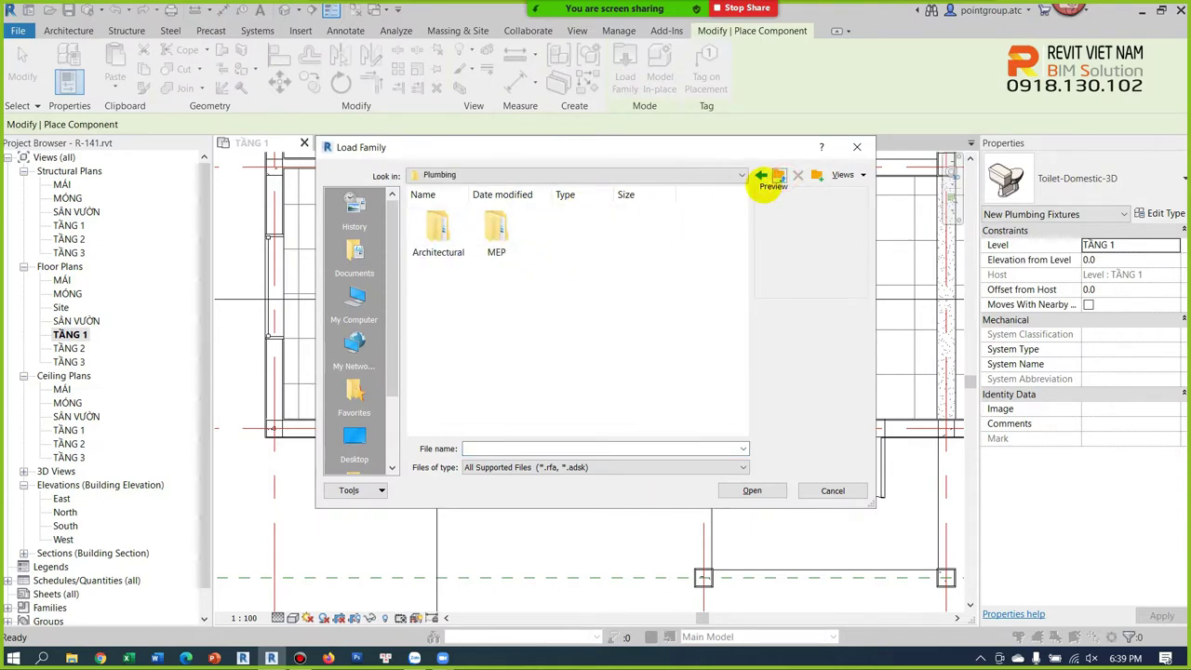
left_click(777, 175)
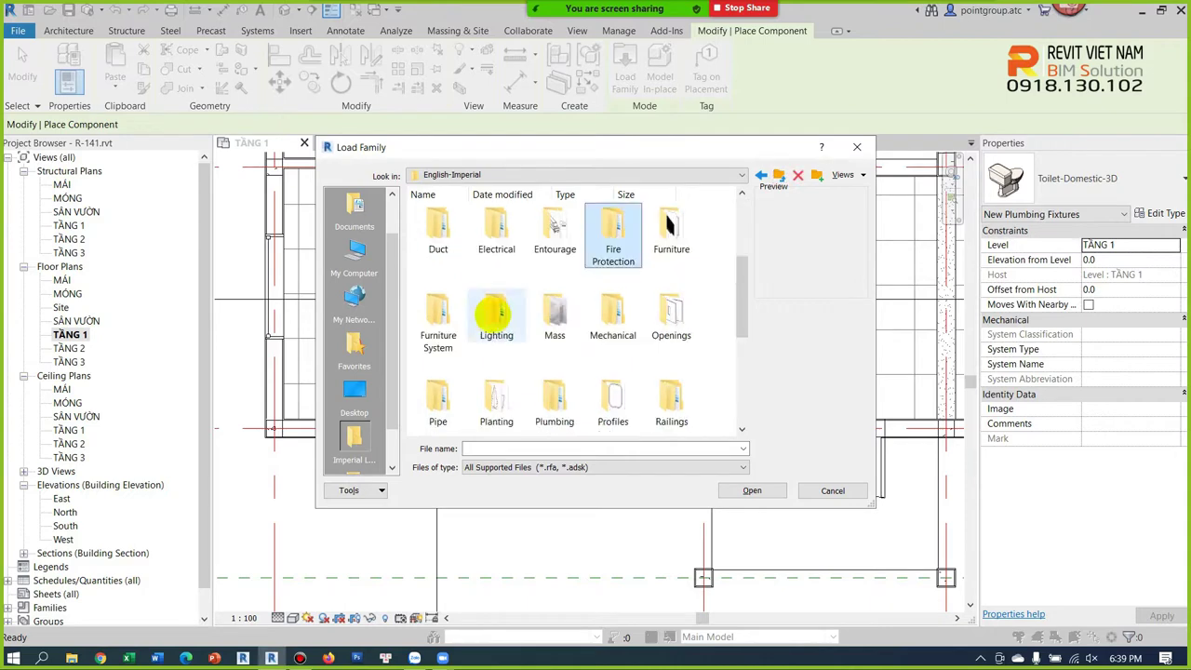
left_click(674, 241)
double_click(674, 228)
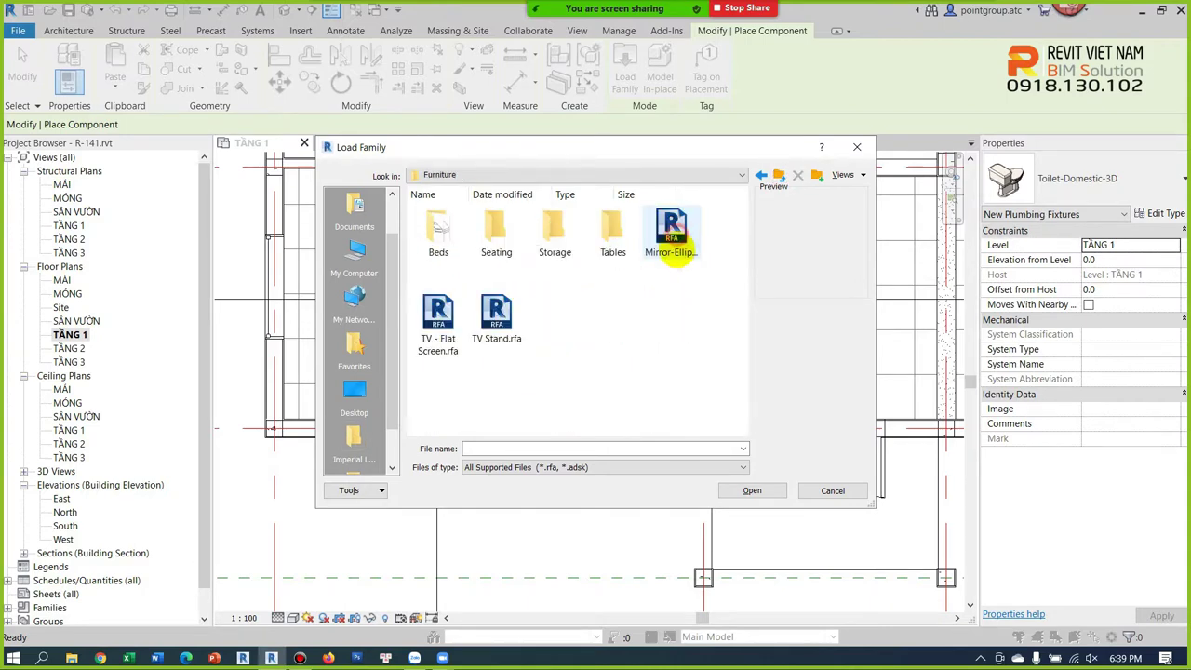
double_click(455, 237)
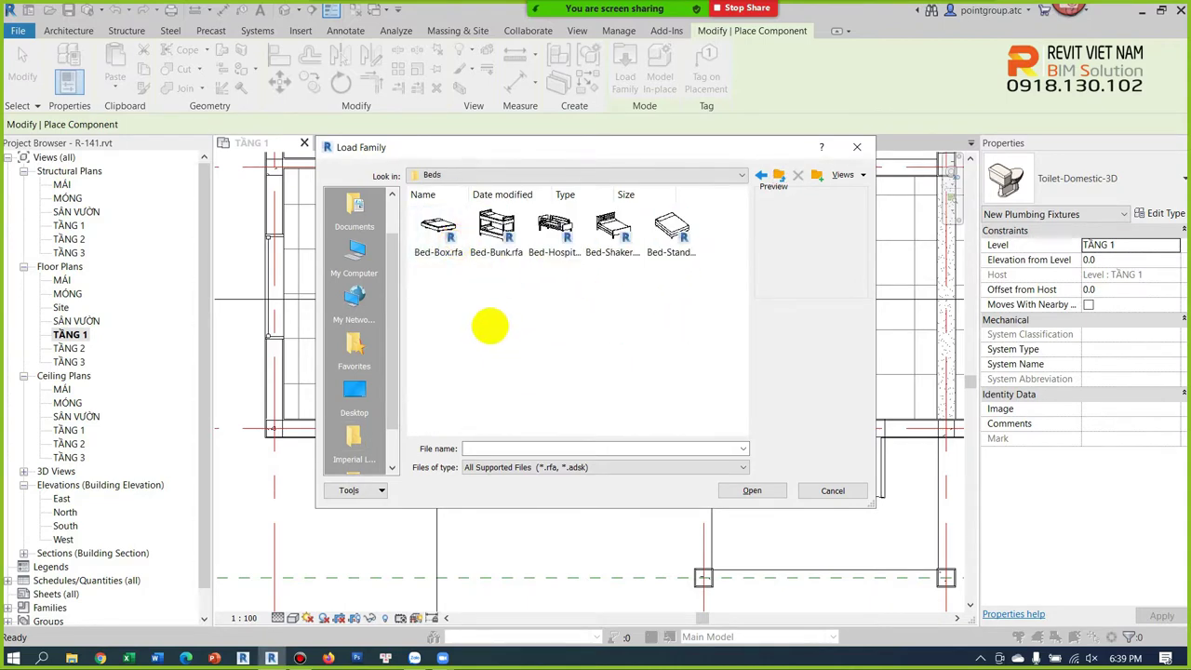
left_click(440, 229)
left_click(752, 490)
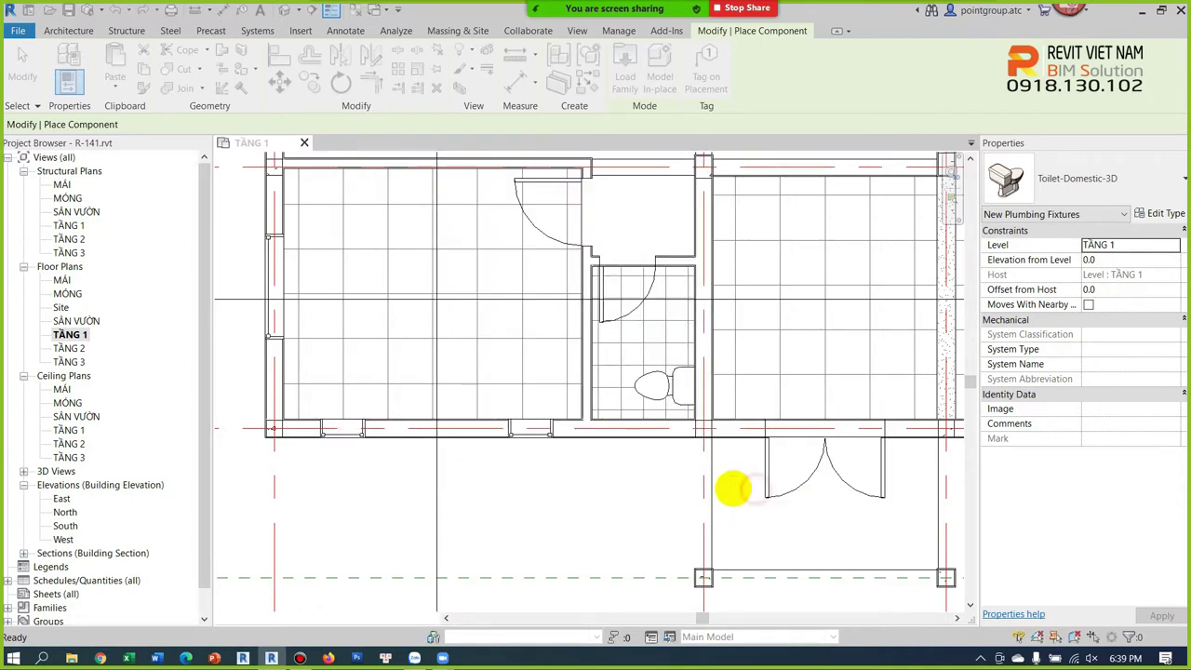
Step: Rotate the Bed-Box double bed and place its head against the lower bedroom wall
scroll(393, 333, "up", 2)
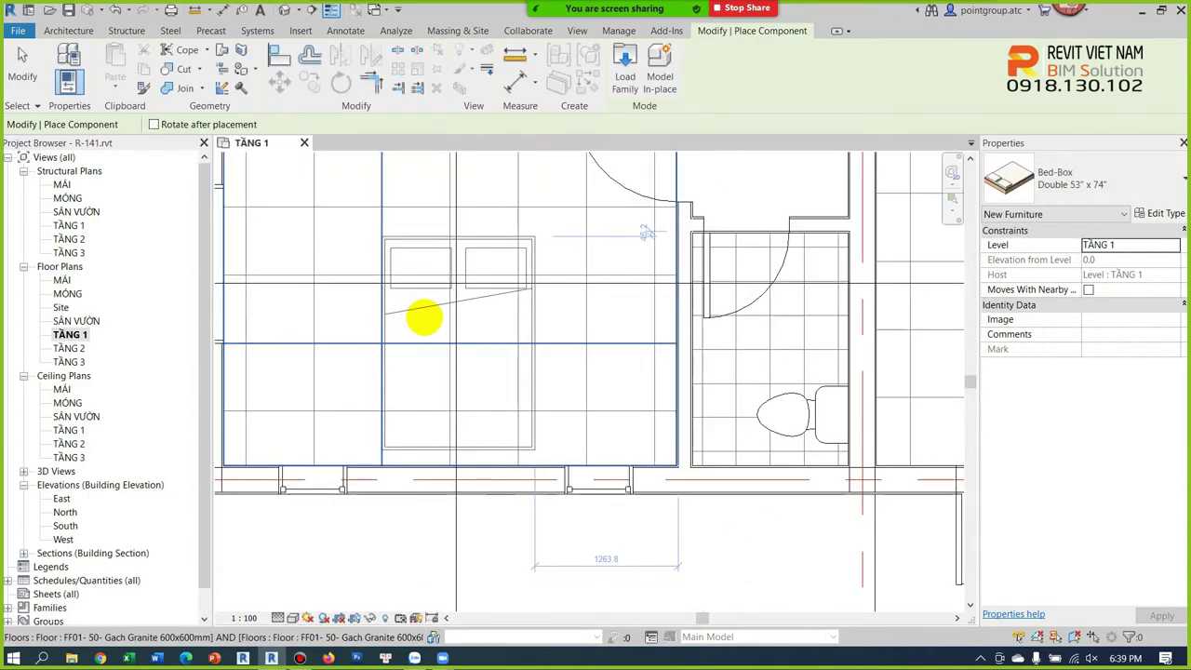
key("space")
key("space")
key("space")
key("space")
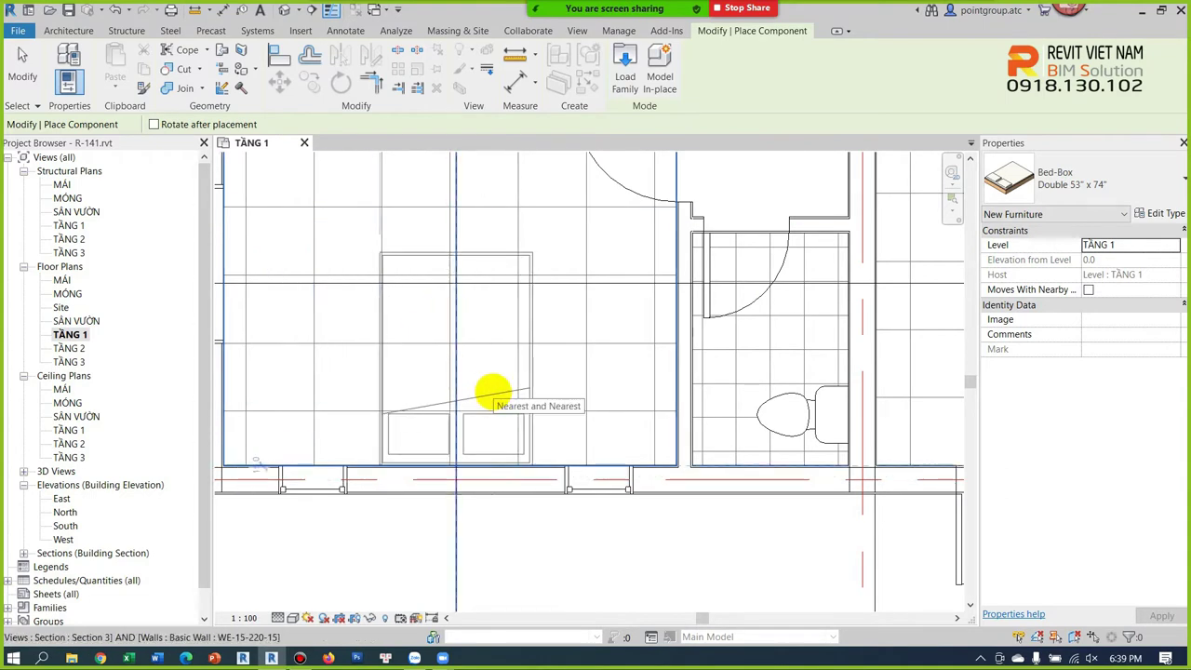
left_click(494, 392)
key("Escape")
key("Escape")
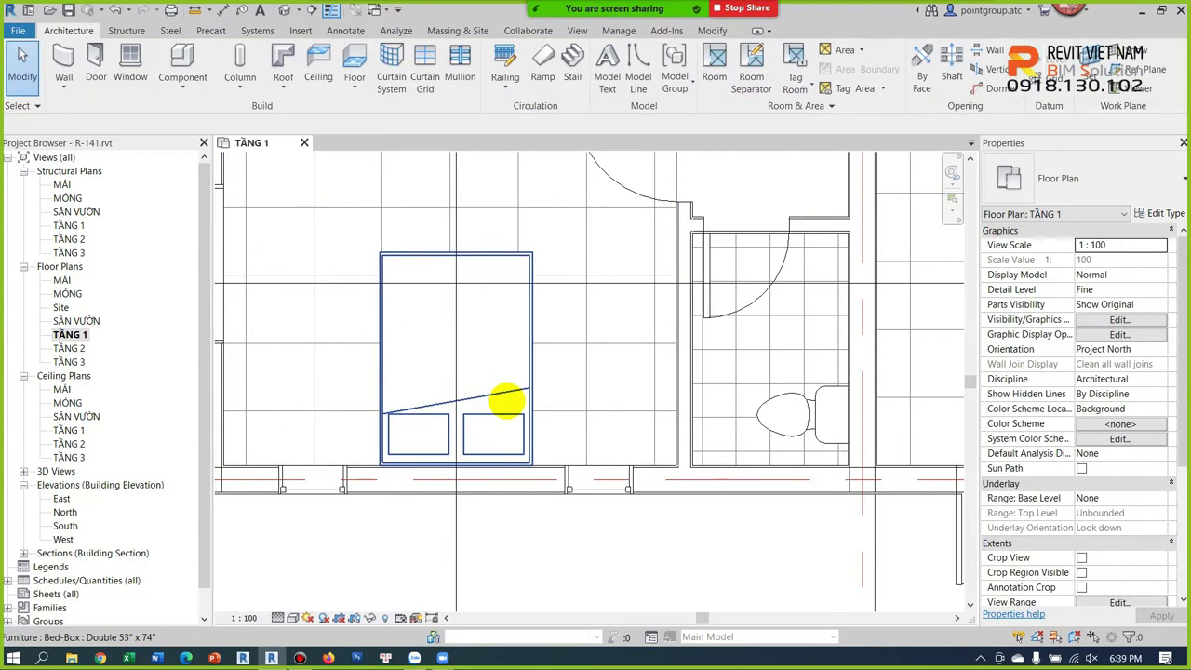
Step: Move the first bedroom window from 385 to 600 from its neighbouring edge, removing the helper dimension
key("d")
key("i")
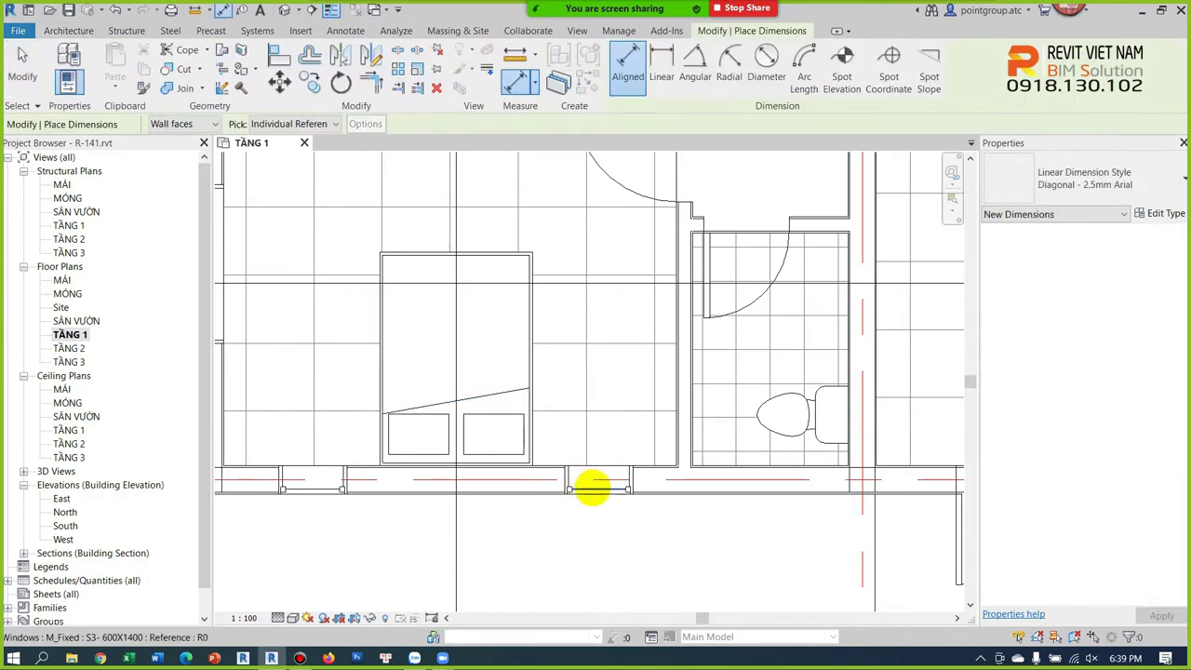
left_click(636, 476)
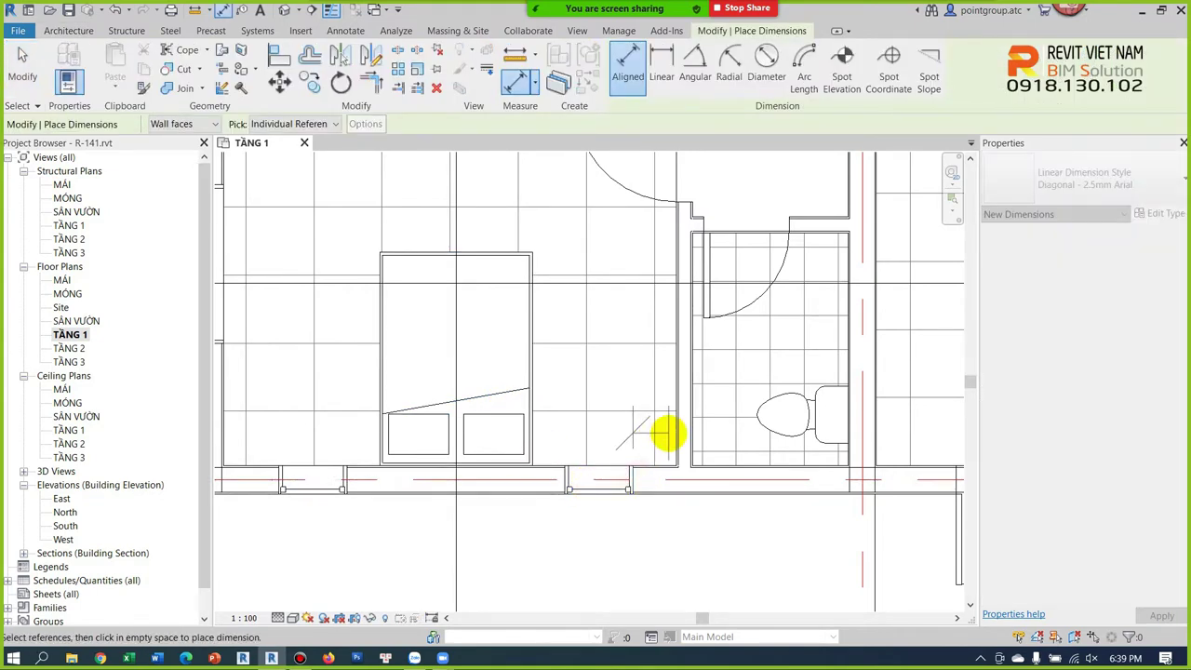
key("Escape")
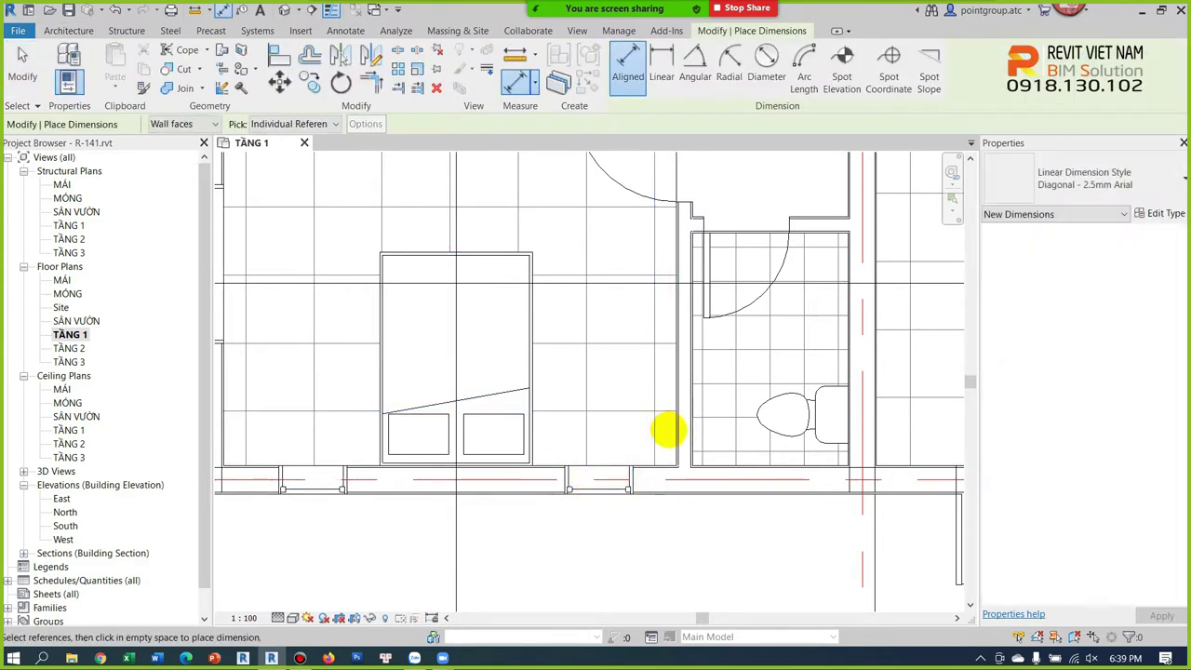
left_click(670, 430)
left_click(639, 474)
middle_click_drag(617, 452, 590, 368)
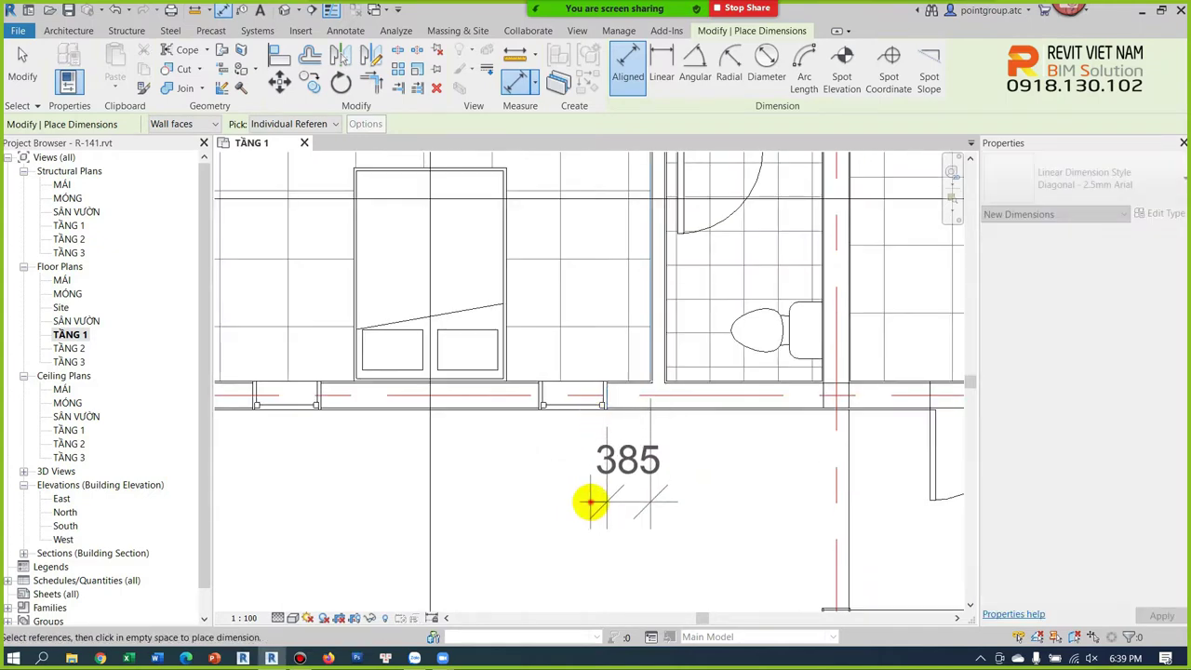
left_click(590, 497)
key("Escape")
key("Escape")
left_click(578, 405)
left_click(628, 468)
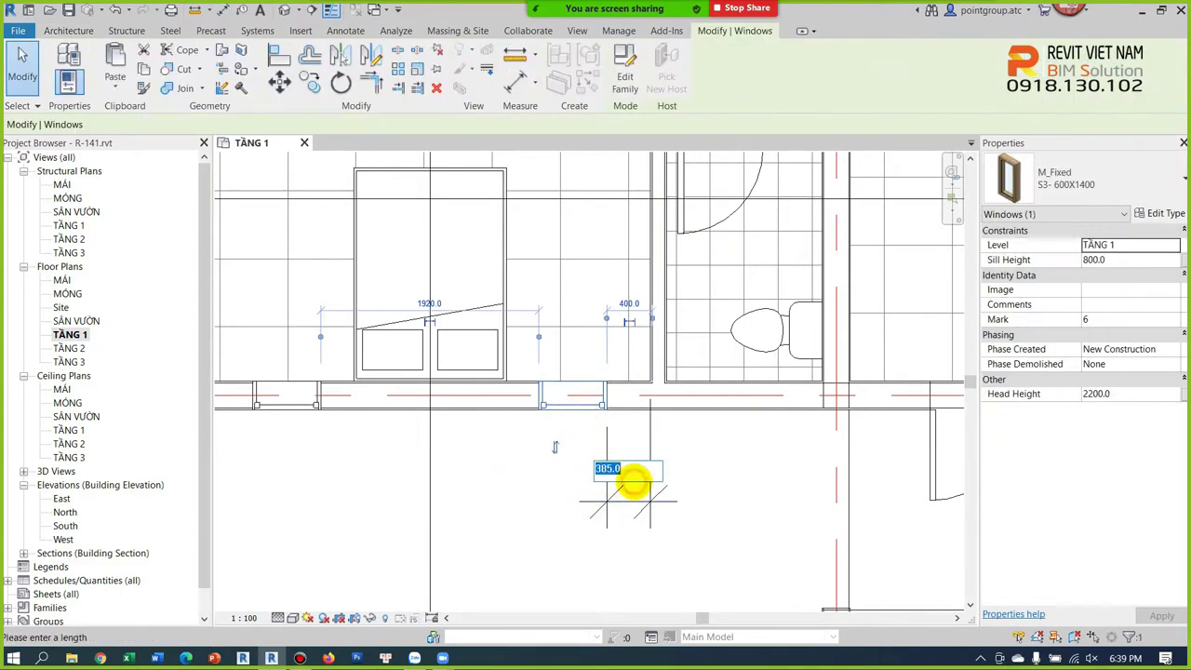
key("Return")
key("Escape")
left_click(628, 494)
key("Delete")
middle_click_drag(571, 475, 667, 485)
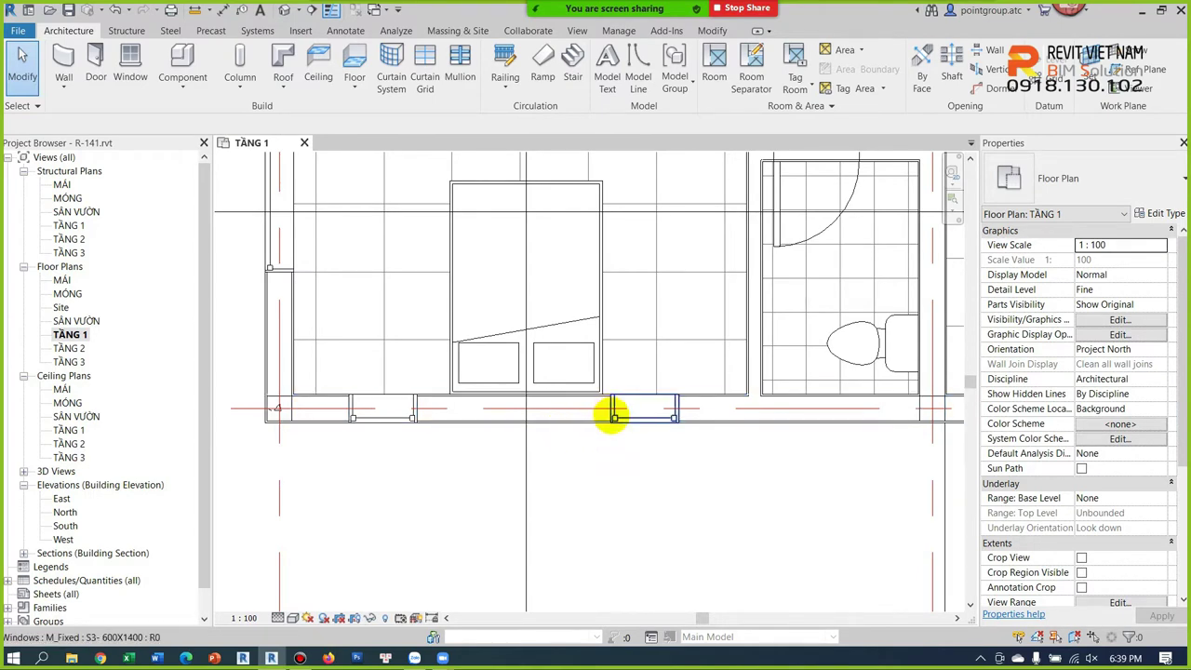
Step: Space the two lower-wall windows 1800 apart instead of 1705, deleting the helper dimension
key("d")
key("i")
left_click(613, 418)
left_click(418, 421)
left_click(425, 512)
key("Escape")
key("Escape")
left_click(386, 421)
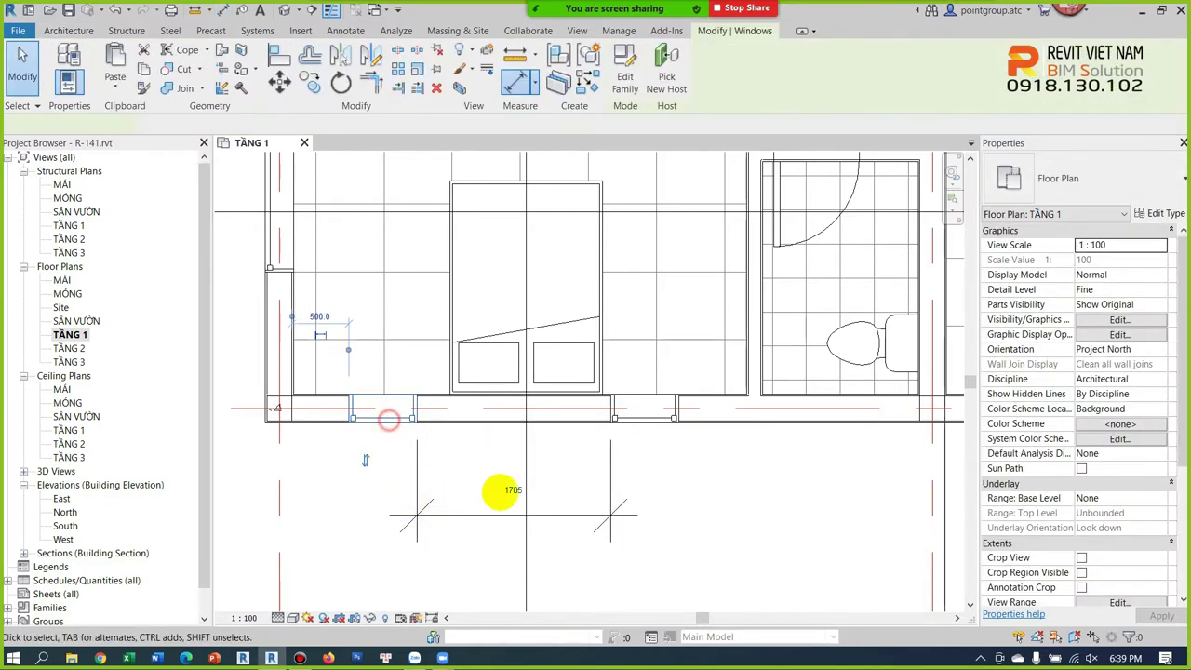
left_click(497, 482)
type("1800")
key("Return")
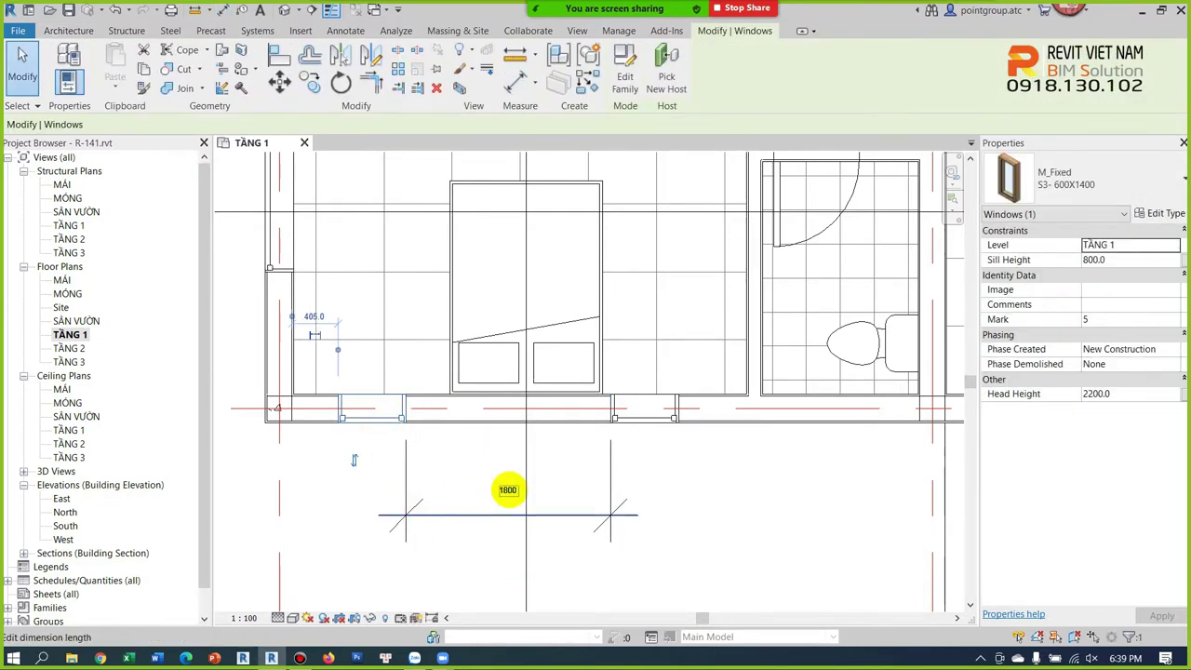
key("Escape")
left_click(571, 518)
key("Delete")
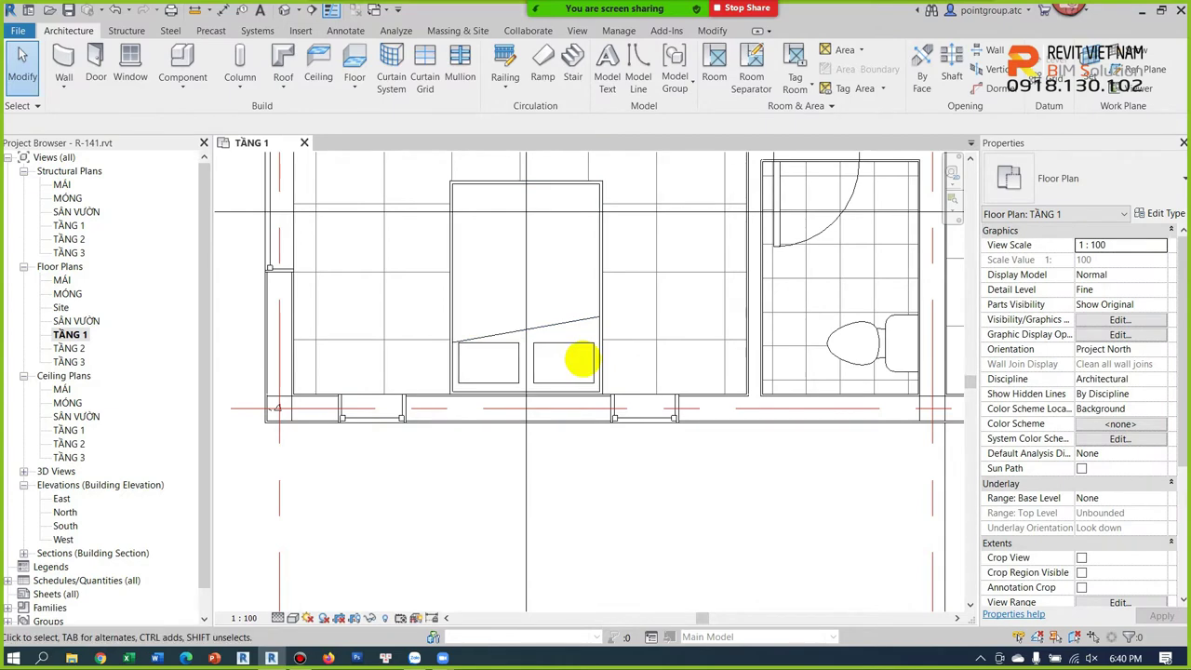
left_click(566, 346)
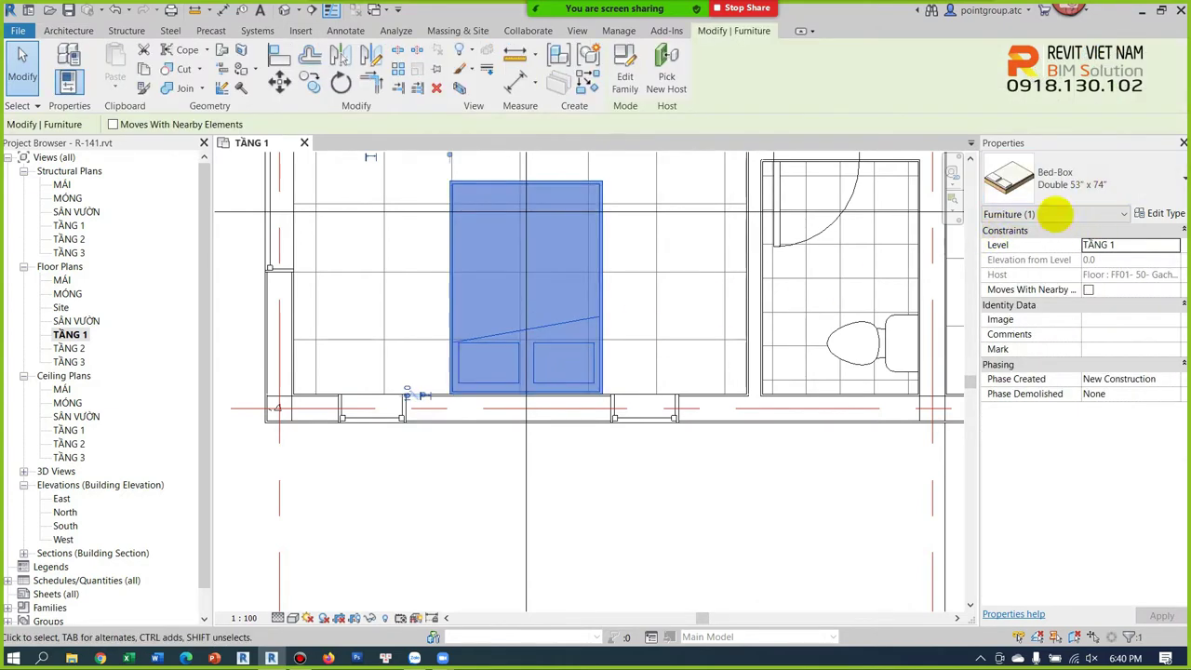
Step: Duplicate the bed type as G1-1800x2000 with width 1800, then push it against the lower wall
left_click(1154, 213)
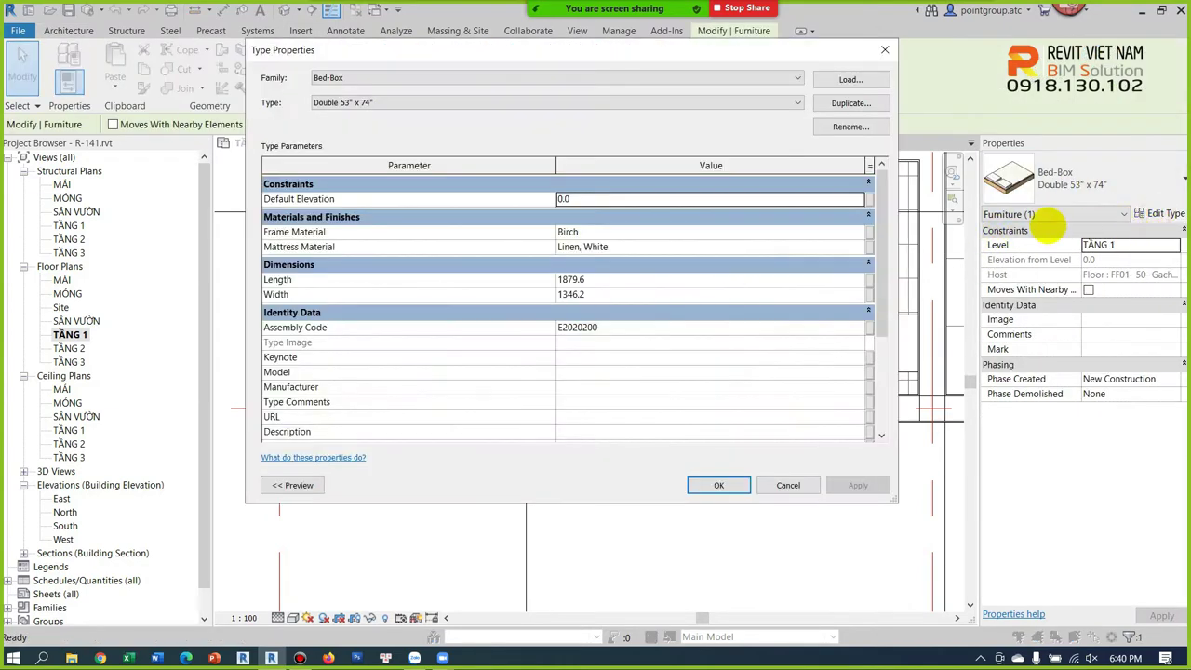
left_click(850, 102)
type("G1-1800x2000")
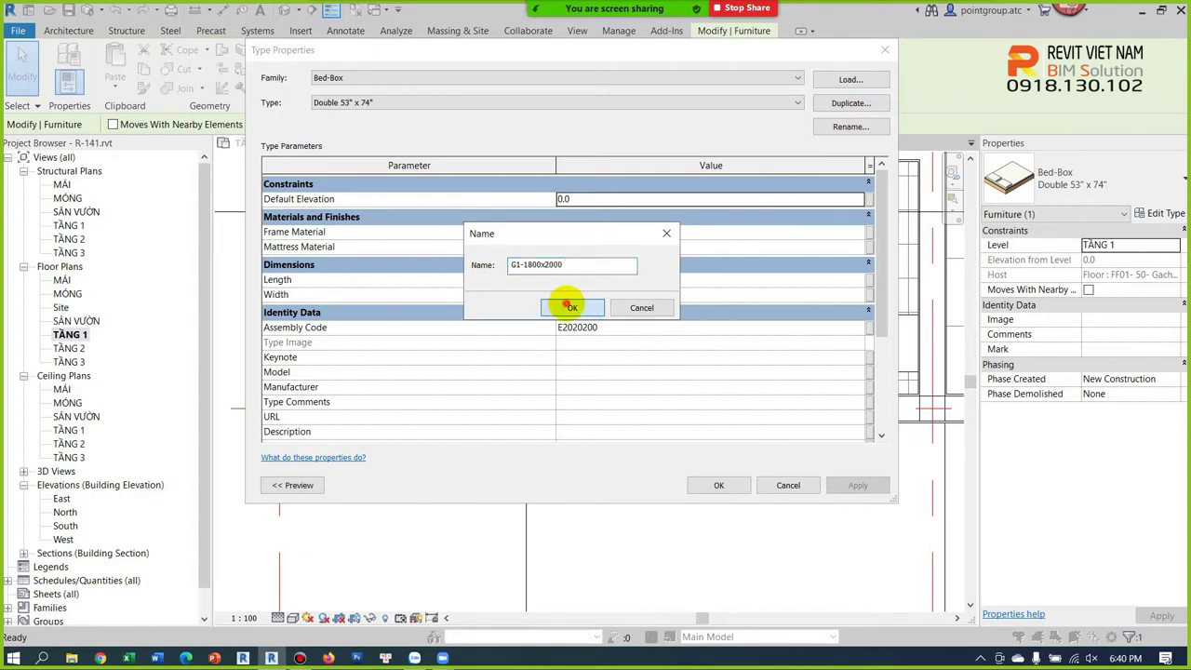
left_click(569, 307)
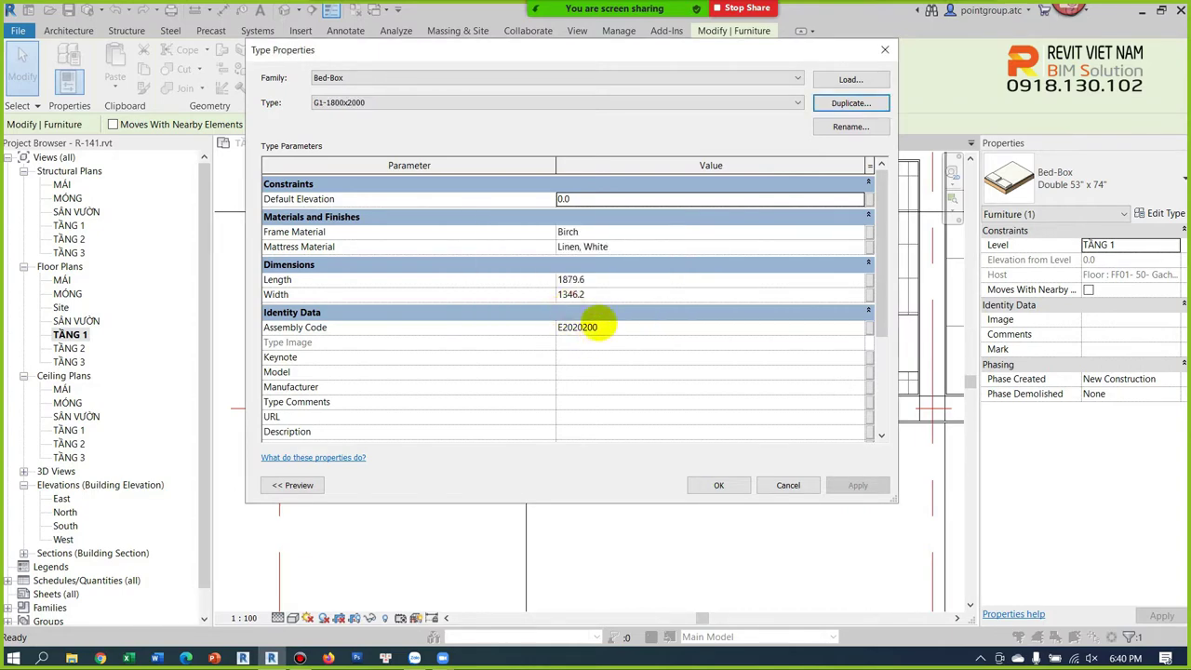
left_click(609, 296)
type("2000")
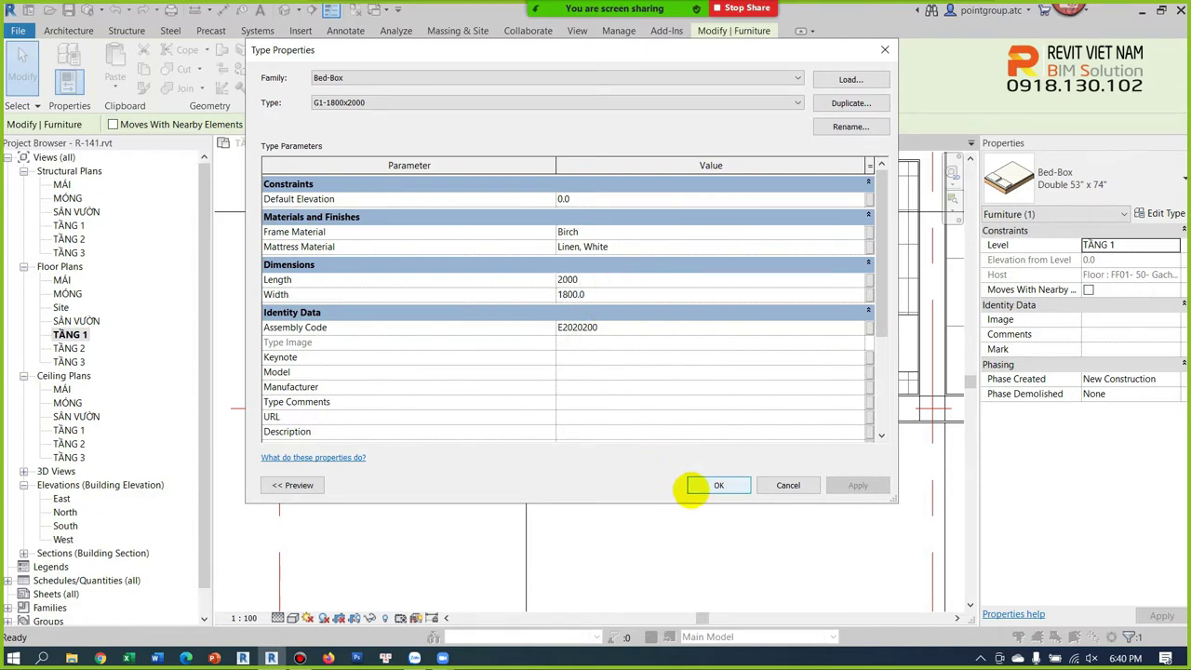
left_click(693, 485)
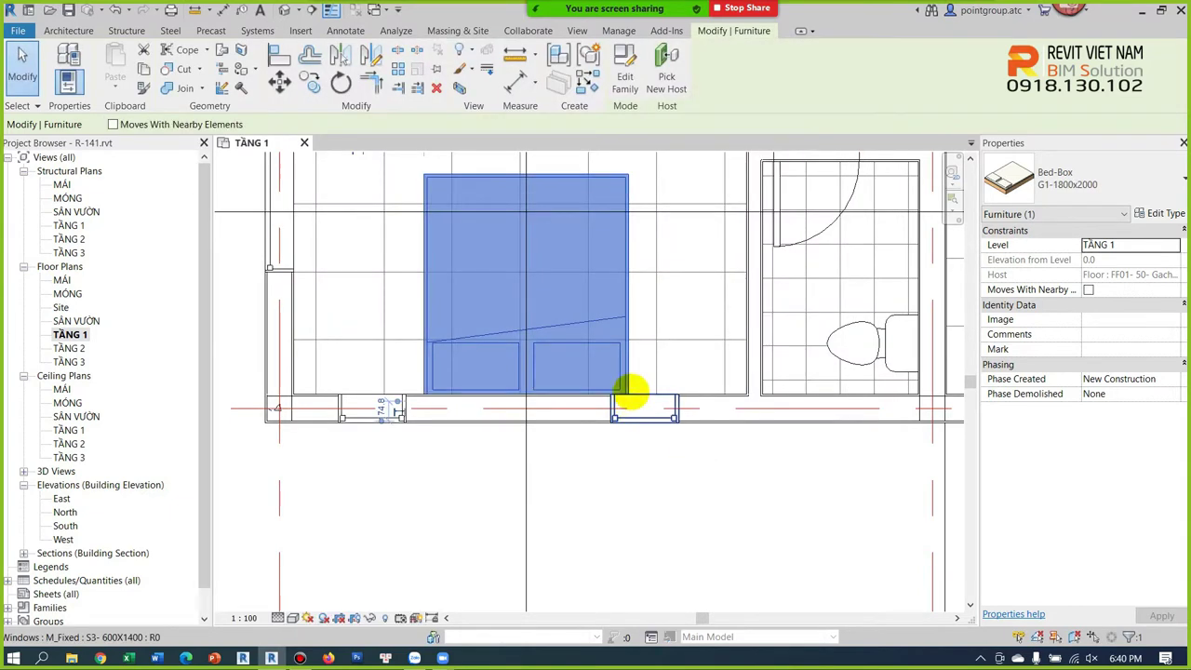
mouse_move(633, 377)
left_mouse_down()
mouse_move(607, 359)
mouse_move(617, 373)
left_mouse_up()
Step: Clear the bed selection, start Align (AL) on a bedroom wall, then cancel it
scroll(617, 436, "up", 3)
key("Escape")
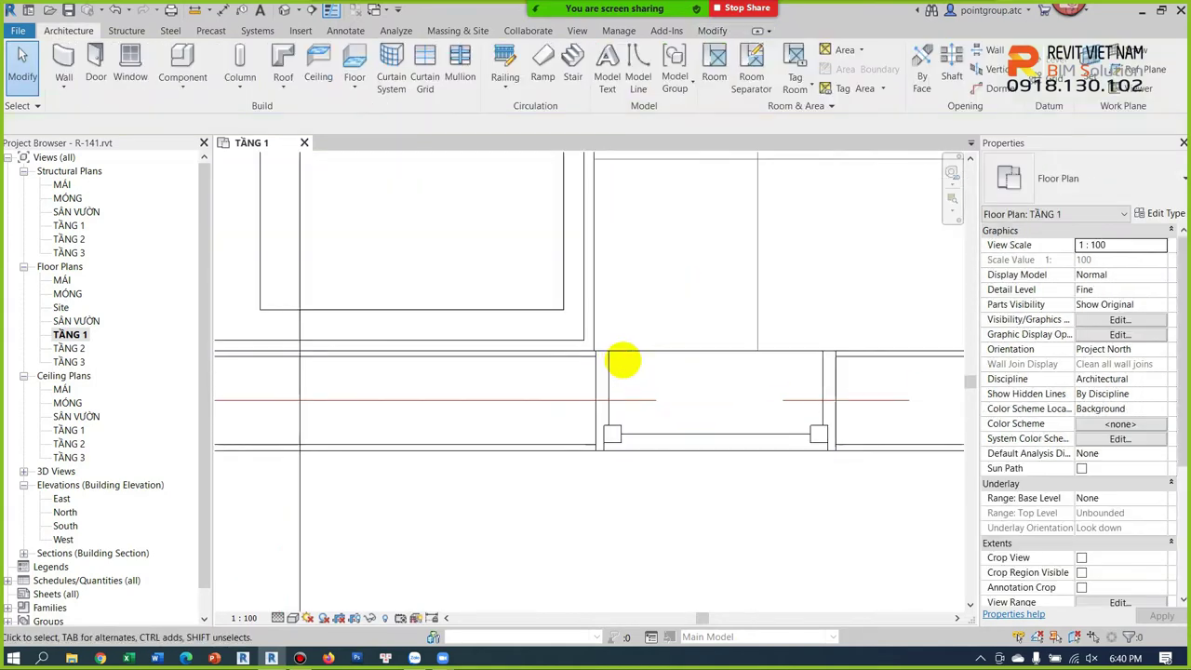
key("a")
key("l")
left_click(596, 303)
key("Escape")
key("Escape")
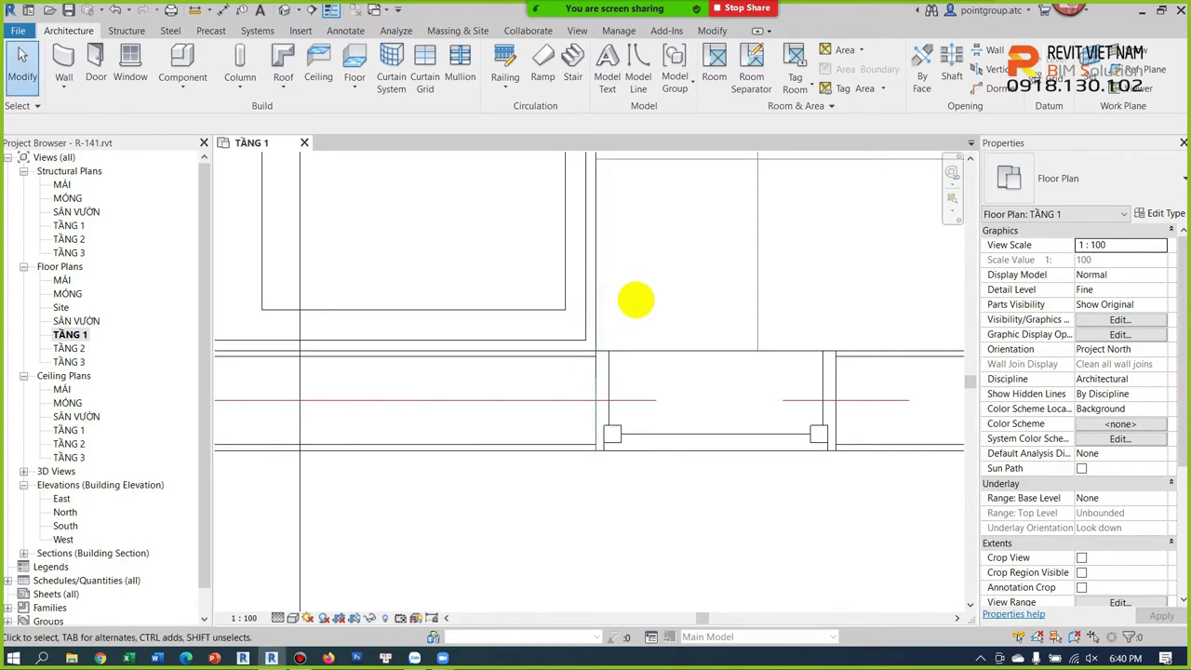
Step: Window-select the bedroom and bathroom walls, floor and bed as 18 elements
scroll(636, 300, "down", 2)
scroll(691, 413, "up", 2)
scroll(651, 404, "up", 1)
left_click(655, 402)
key("Escape")
scroll(652, 404, "down", 3)
scroll(620, 413, "up", 2)
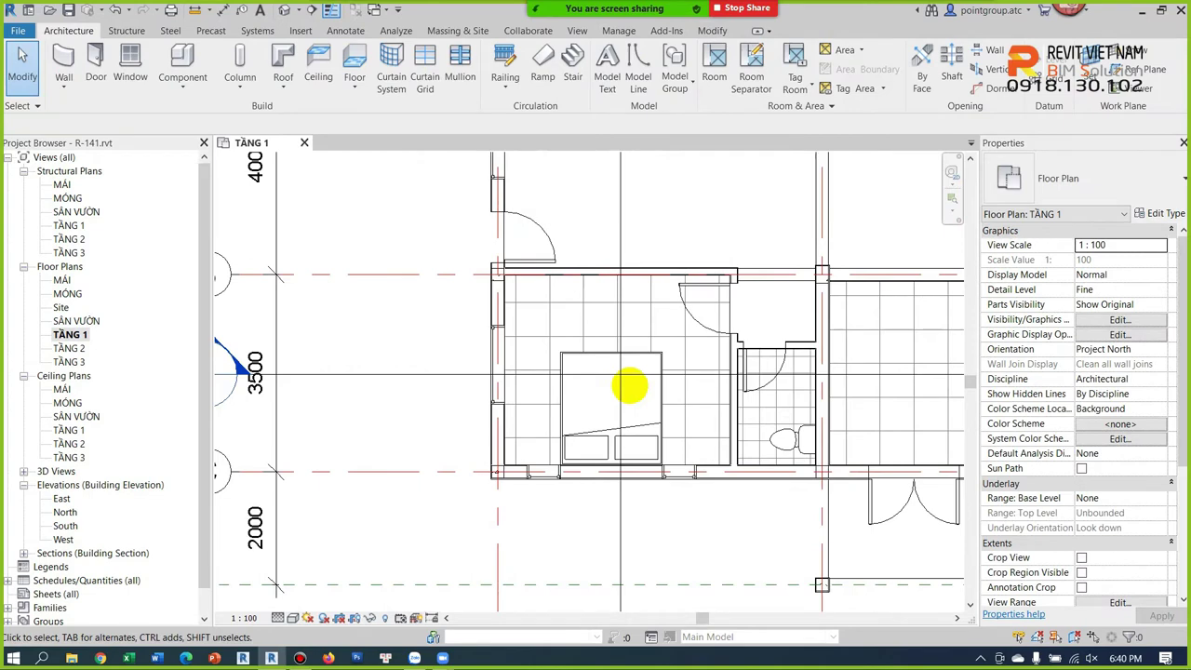
scroll(629, 391, "down", 2)
scroll(689, 416, "up", 2)
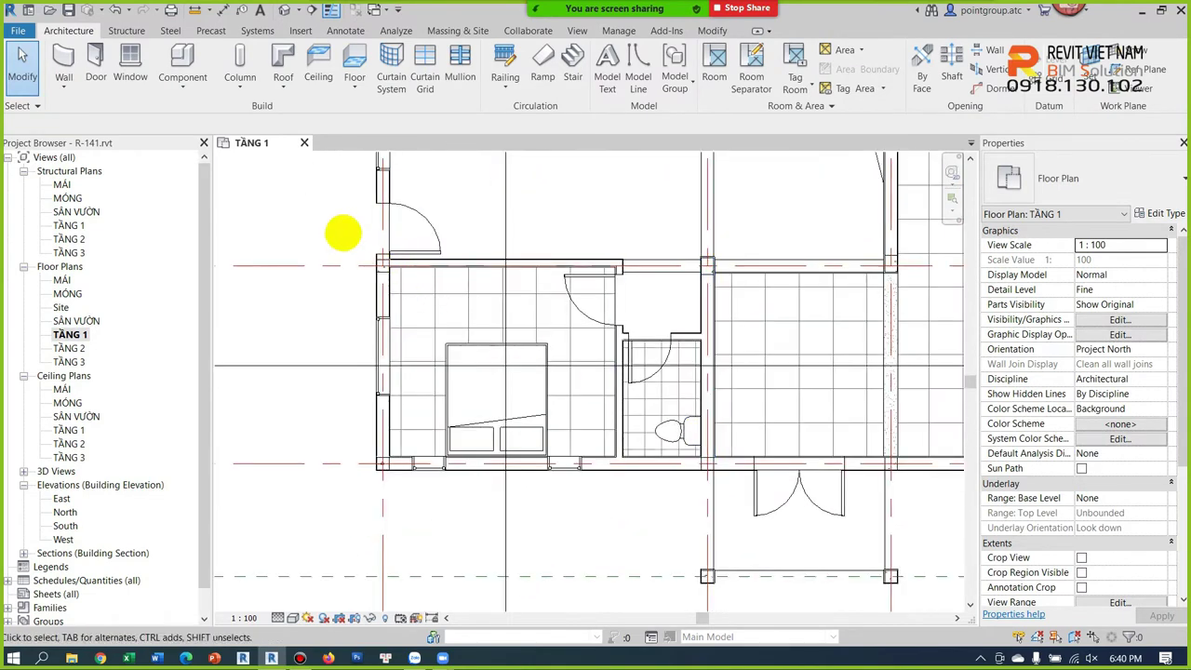
left_click_drag(344, 232, 726, 497)
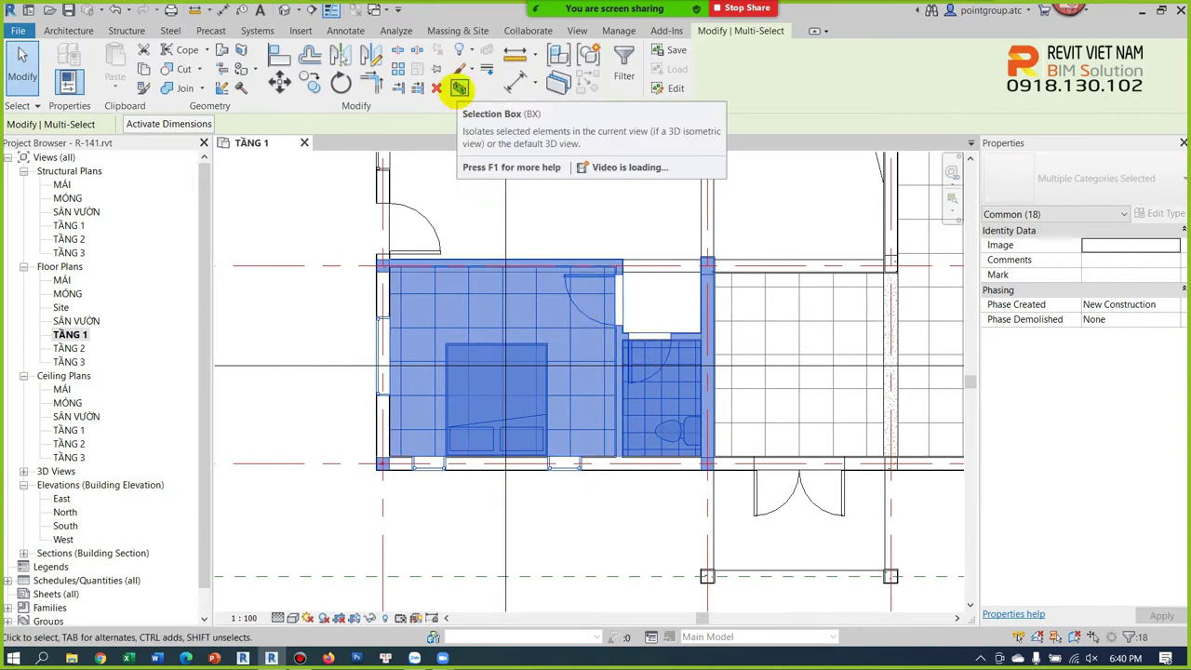
Step: Isolate the selected bedroom and bathroom in a 3D section box view
left_click(459, 89)
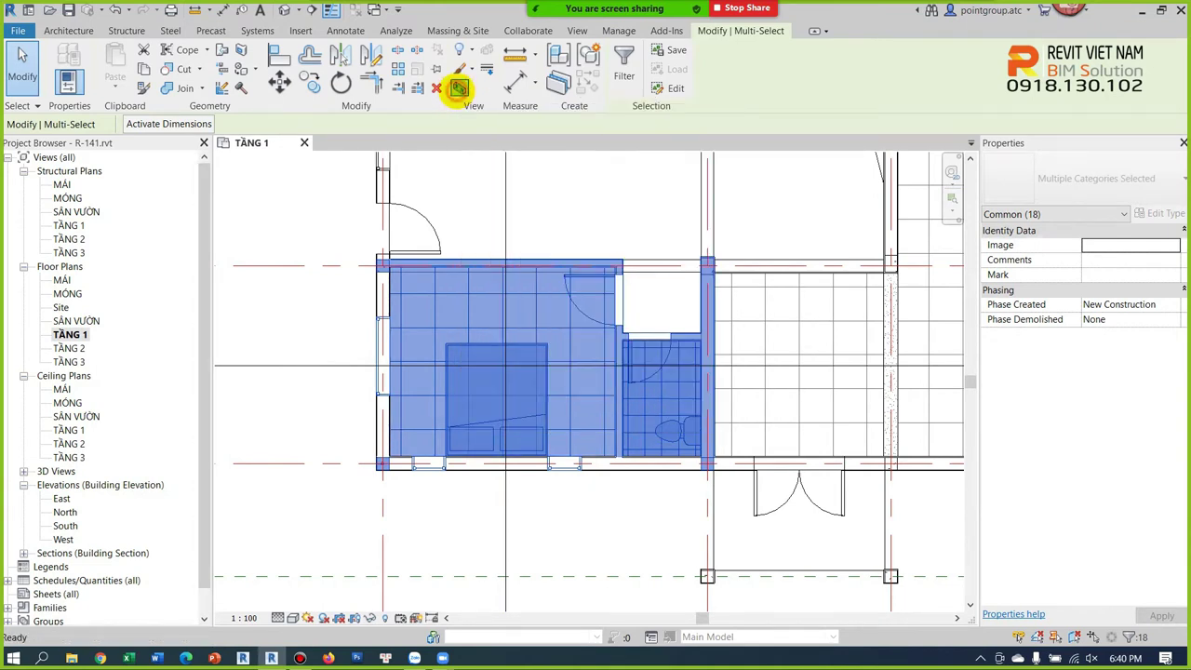
scroll(740, 377, "up", 3)
key("Escape")
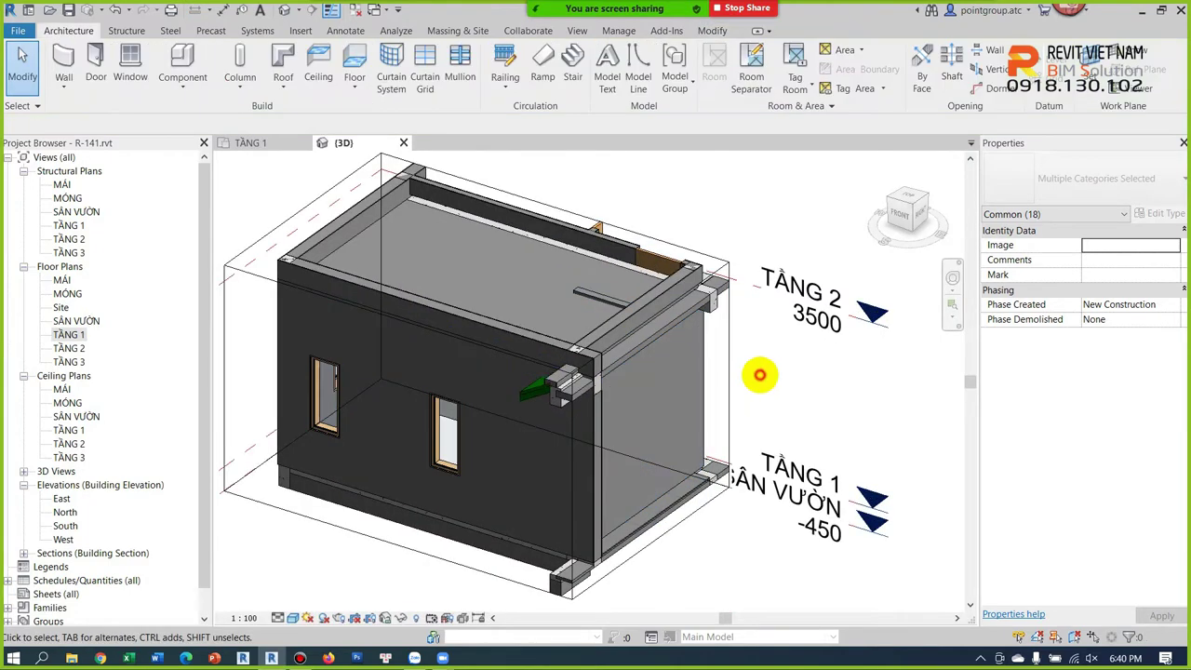
Step: Lower the section box top to cut the rooms open and orbit to look inside
left_click(730, 352)
left_click_drag(477, 263, 476, 286)
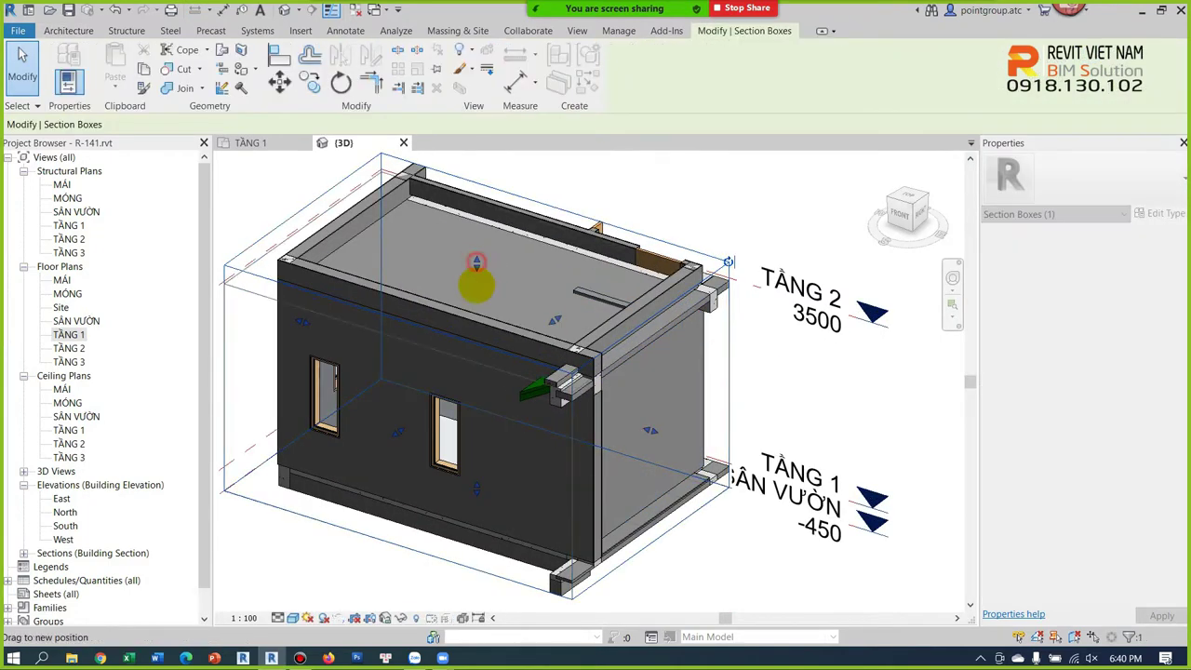
left_click_drag(474, 340, 476, 342)
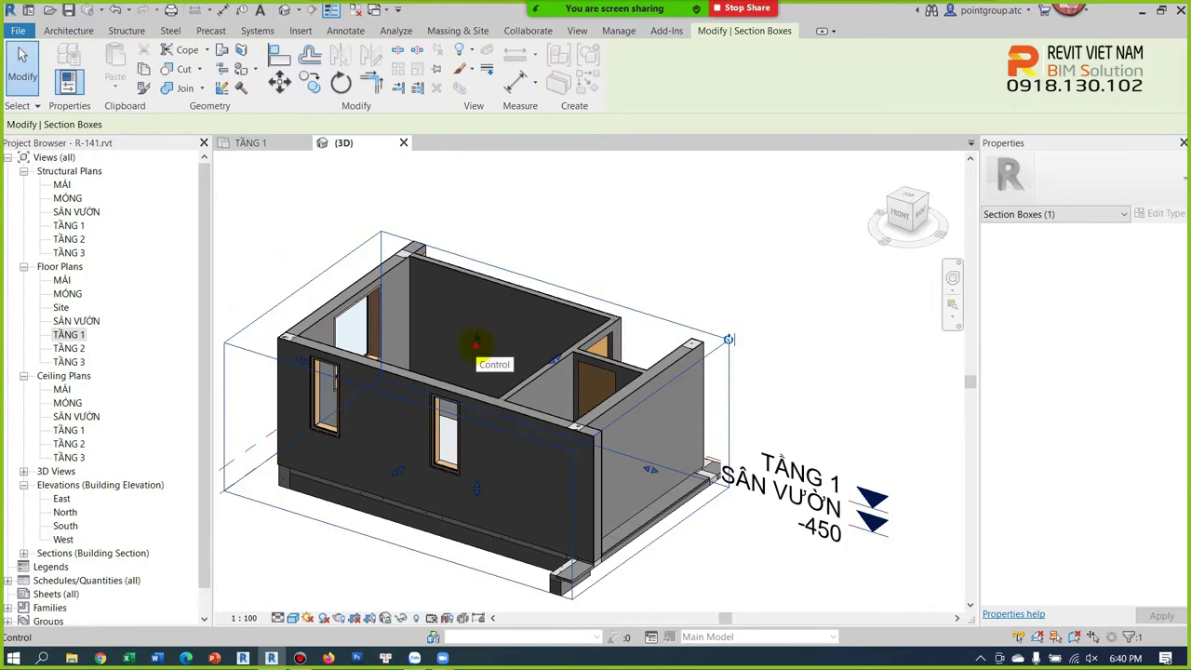
mouse_move(476, 346)
middle_mouse_down("shift")
mouse_move(551, 417)
mouse_move(714, 423)
middle_mouse_up("shift")
scroll(551, 418, "up", 5)
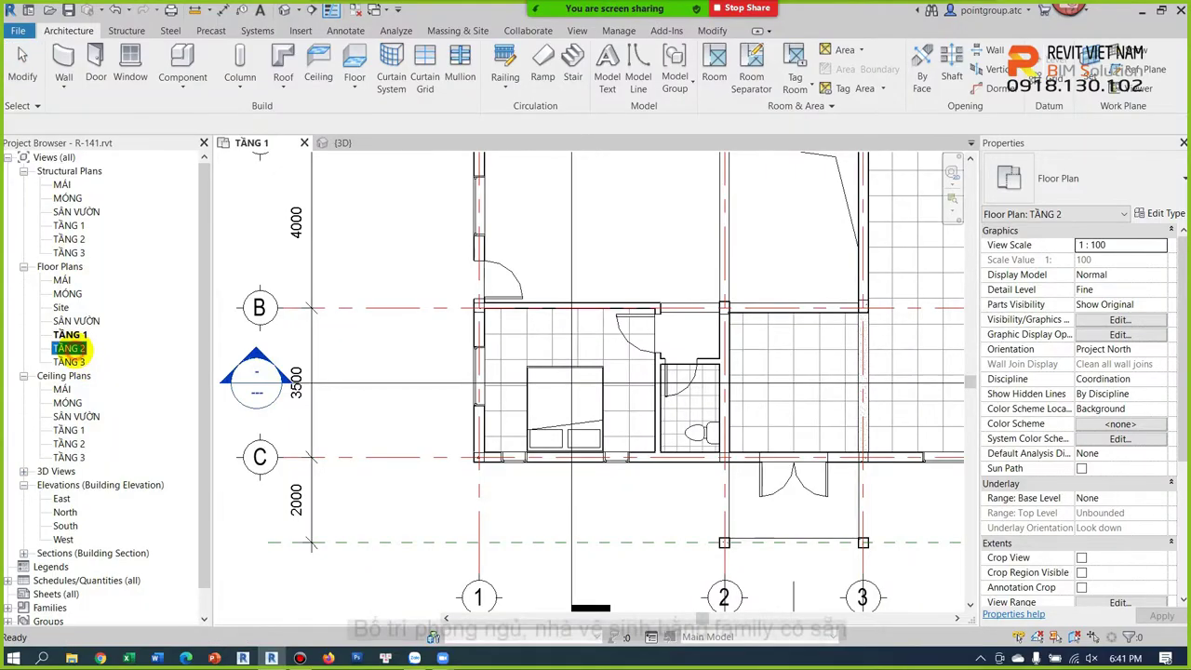
Step: Keep only the TẦNG 2 floor plan open, then bring up the Open dialog
double_click(68, 348)
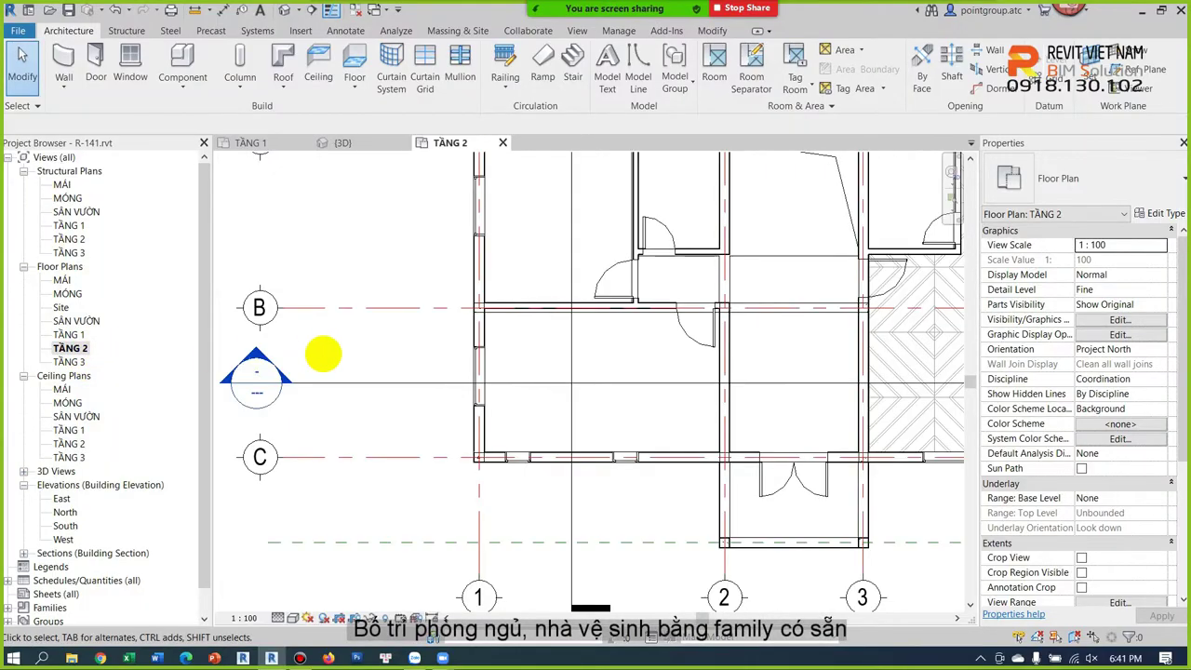
left_click(355, 9)
scroll(518, 314, "down", 3)
scroll(590, 338, "down", 1)
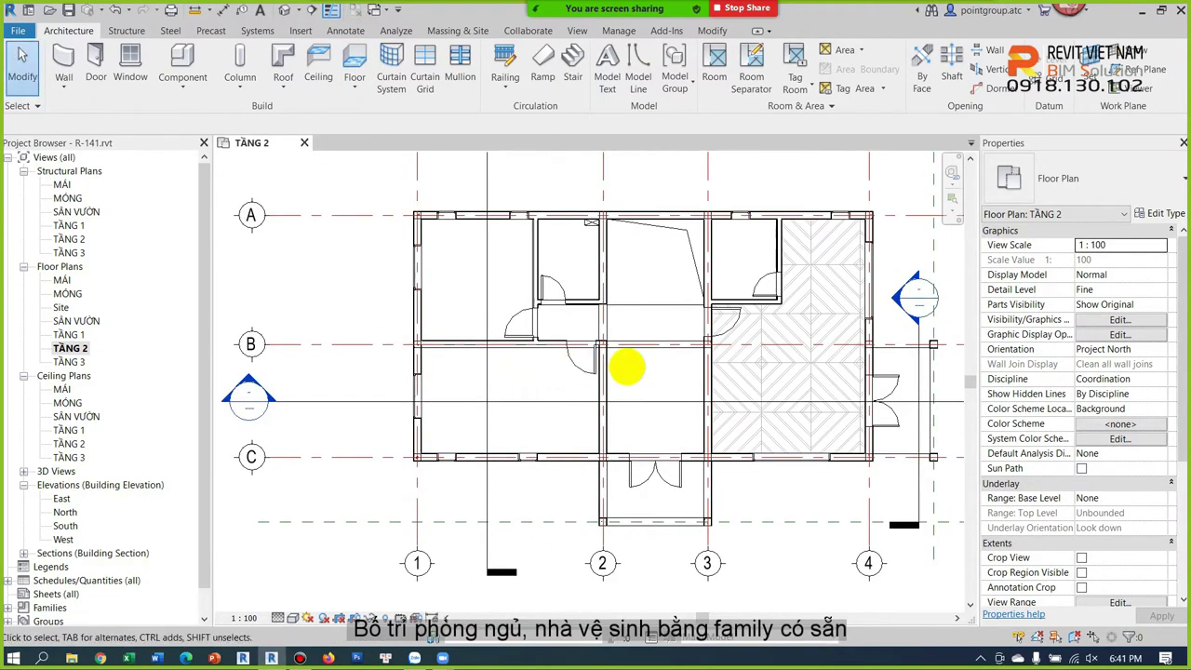
scroll(626, 367, "up", 5)
scroll(690, 345, "down", 2)
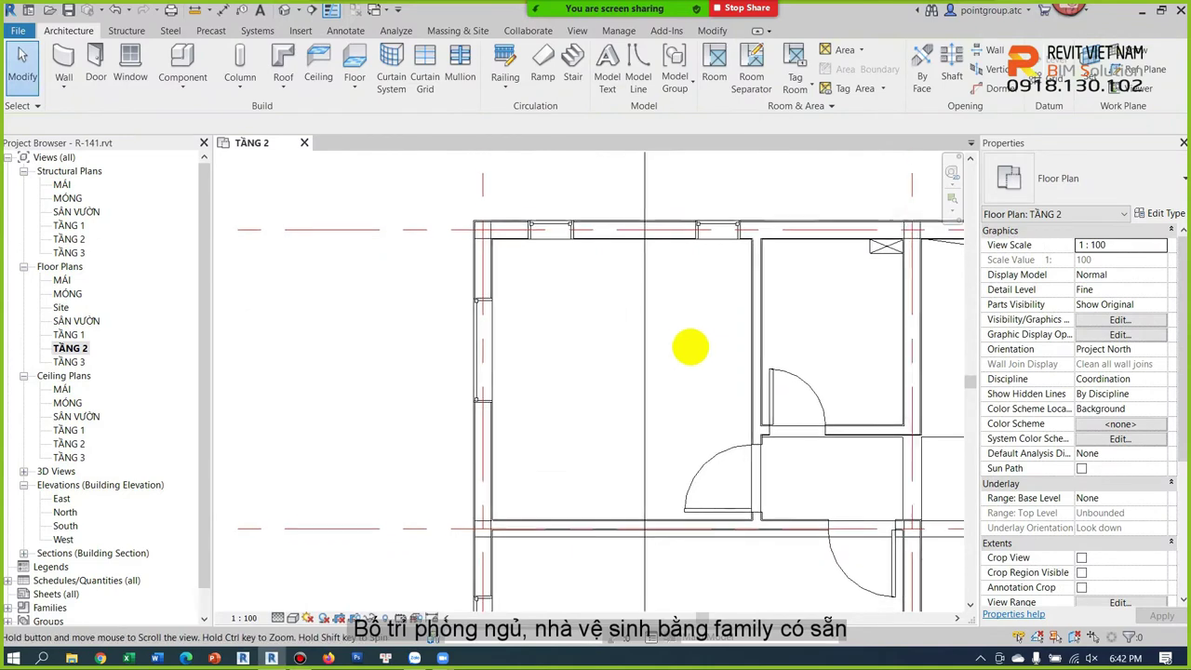
middle_click_drag(689, 347, 696, 340)
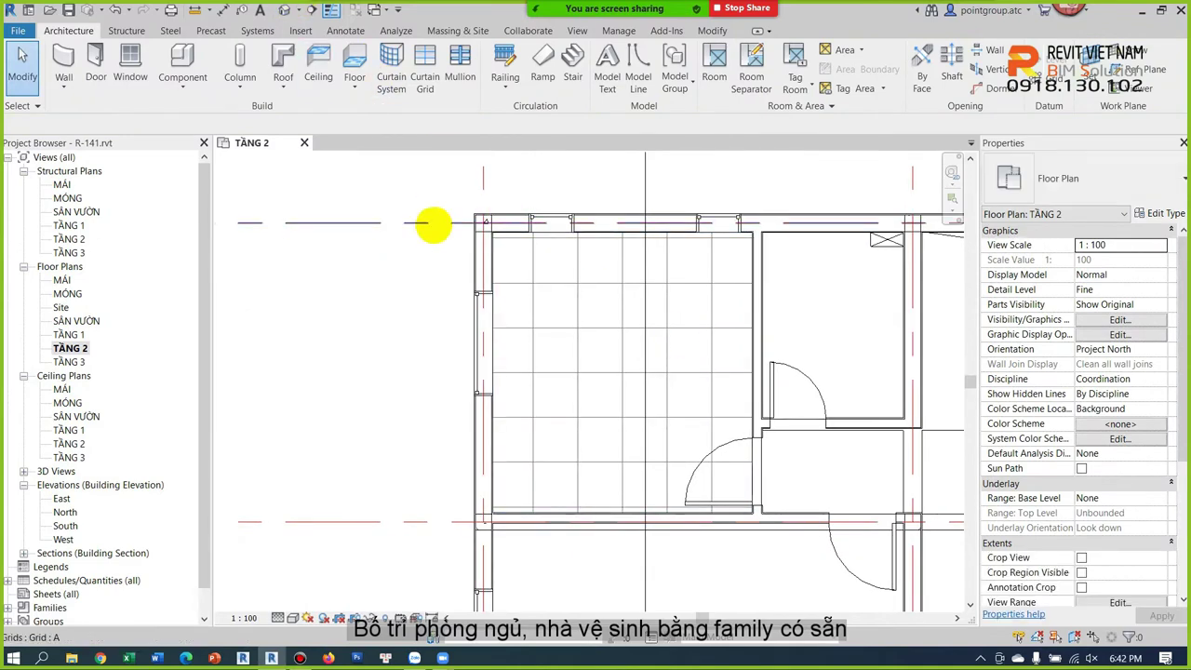
key("ctrl+o")
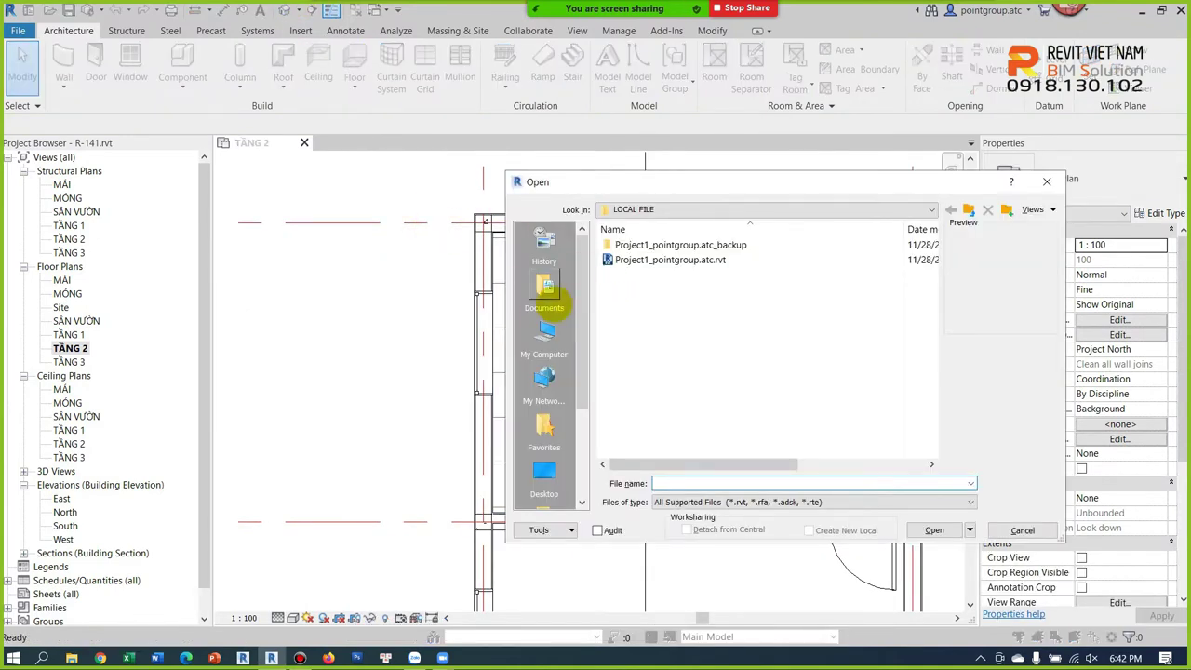
Step: Open LIBRARY.rvt from DATA (D:) > 1- Document > 1.4- Library
left_click(545, 326)
scroll(680, 373, "down", 1)
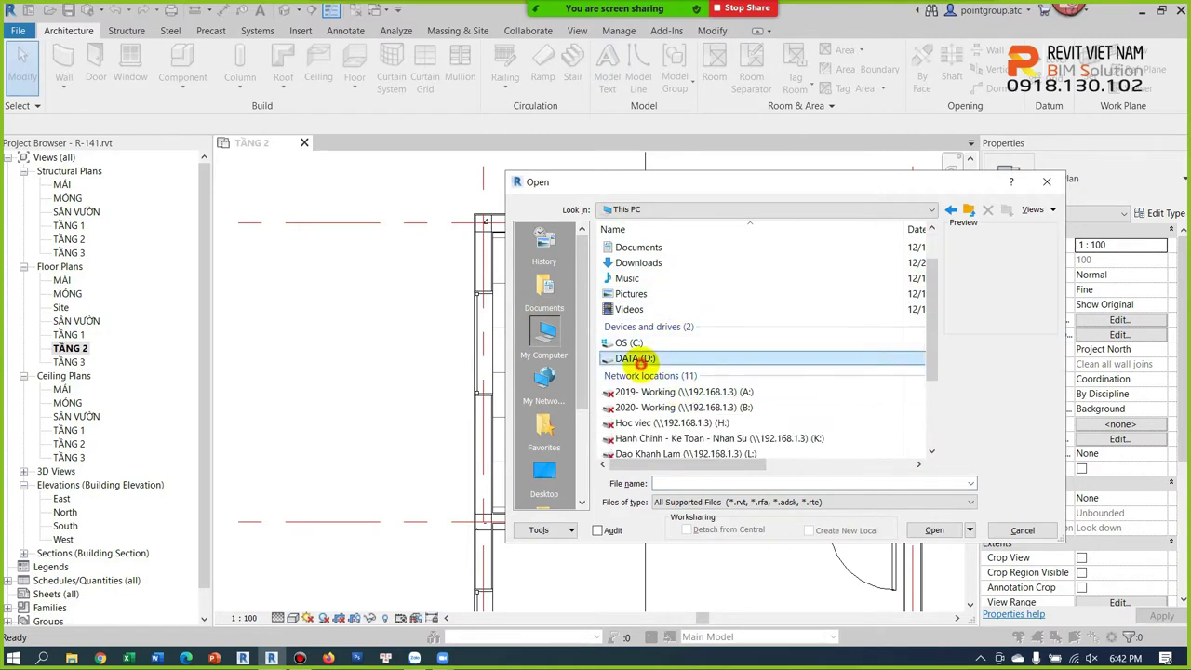
double_click(640, 361)
double_click(677, 279)
left_click(650, 290)
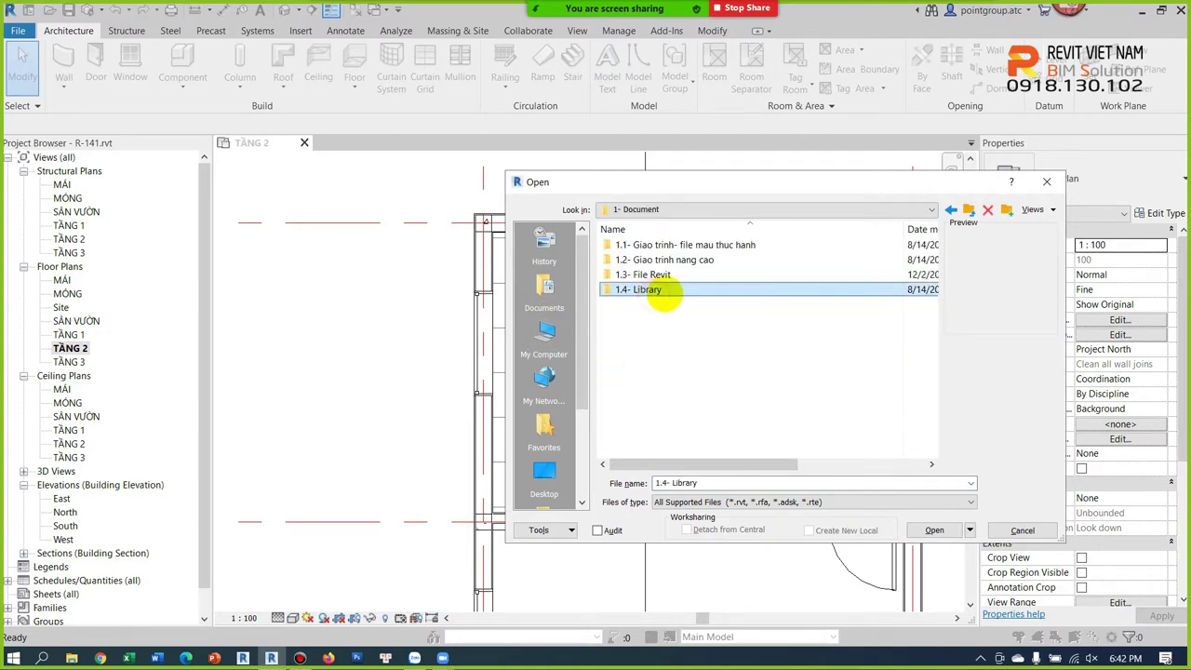
double_click(646, 289)
left_click(641, 275)
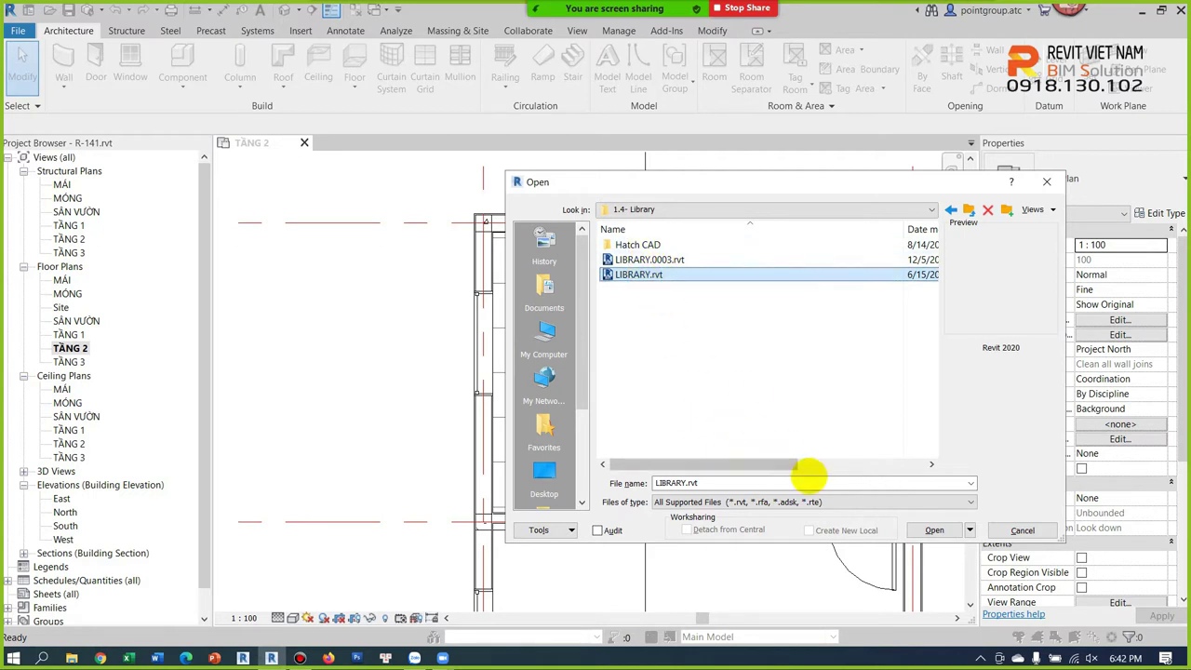
left_click(935, 530)
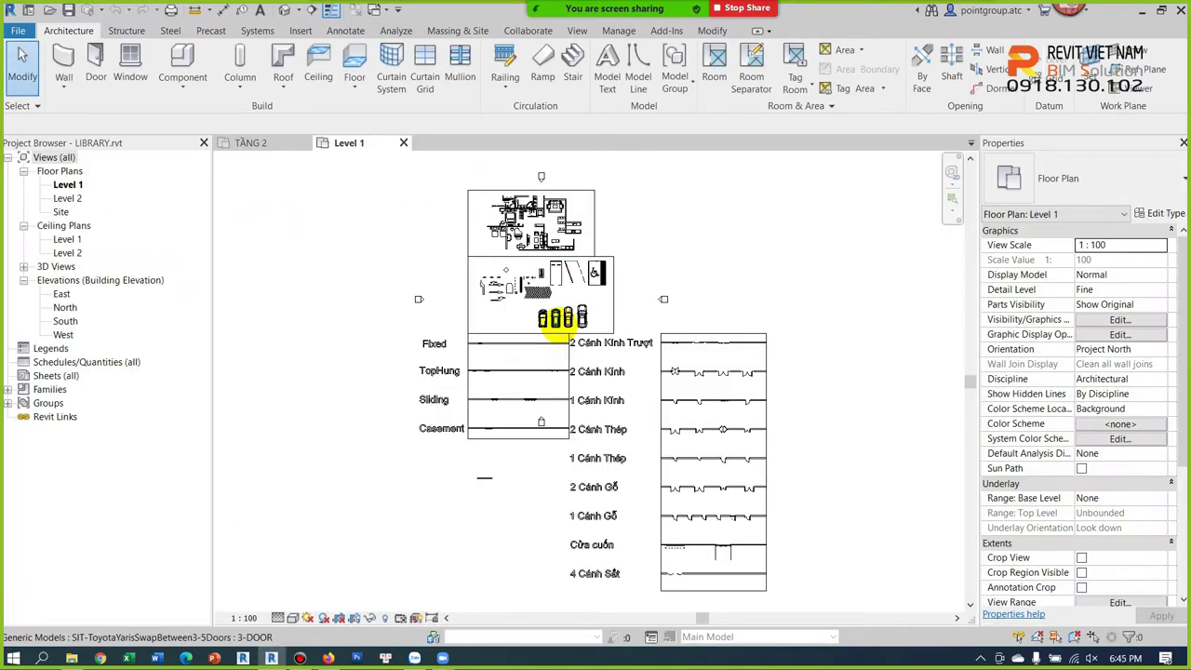
Step: Inspect the LIBRARY Level 1 apartment furniture and bathroom area, checking the 500 dimension
scroll(616, 378, "up", 2)
scroll(611, 418, "down", 2)
scroll(511, 242, "up", 5)
scroll(519, 251, "up", 3)
middle_click_drag(540, 285, 553, 341)
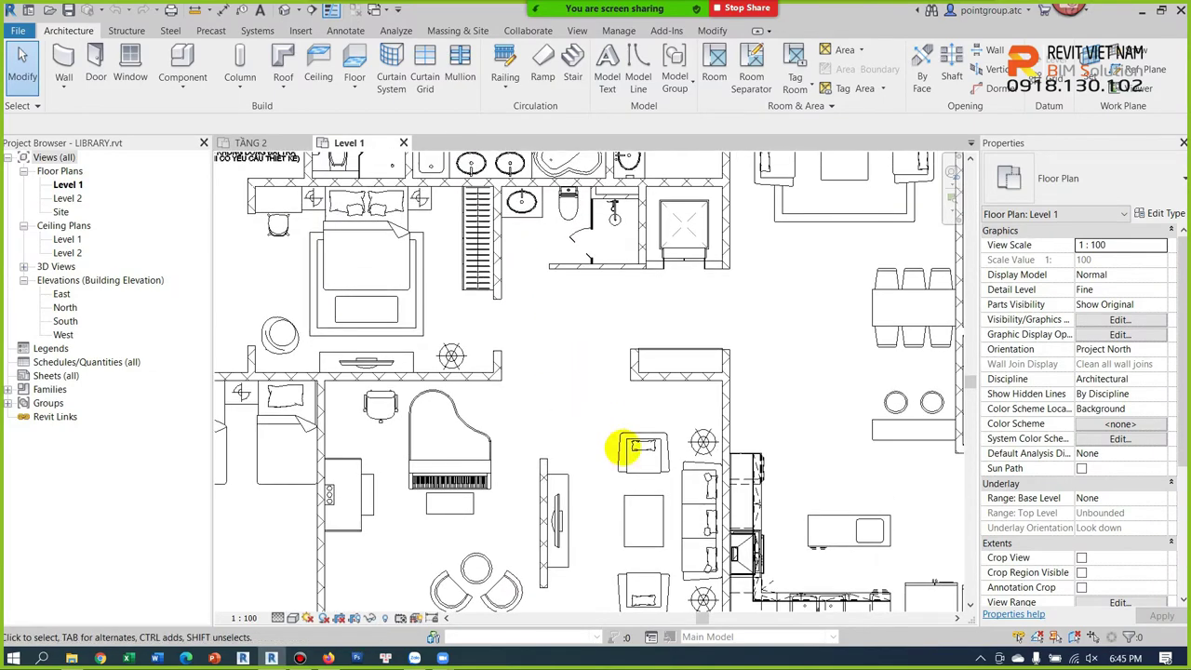
middle_click_drag(620, 447, 628, 458)
scroll(399, 266, "up", 2)
middle_click_drag(398, 267, 457, 425)
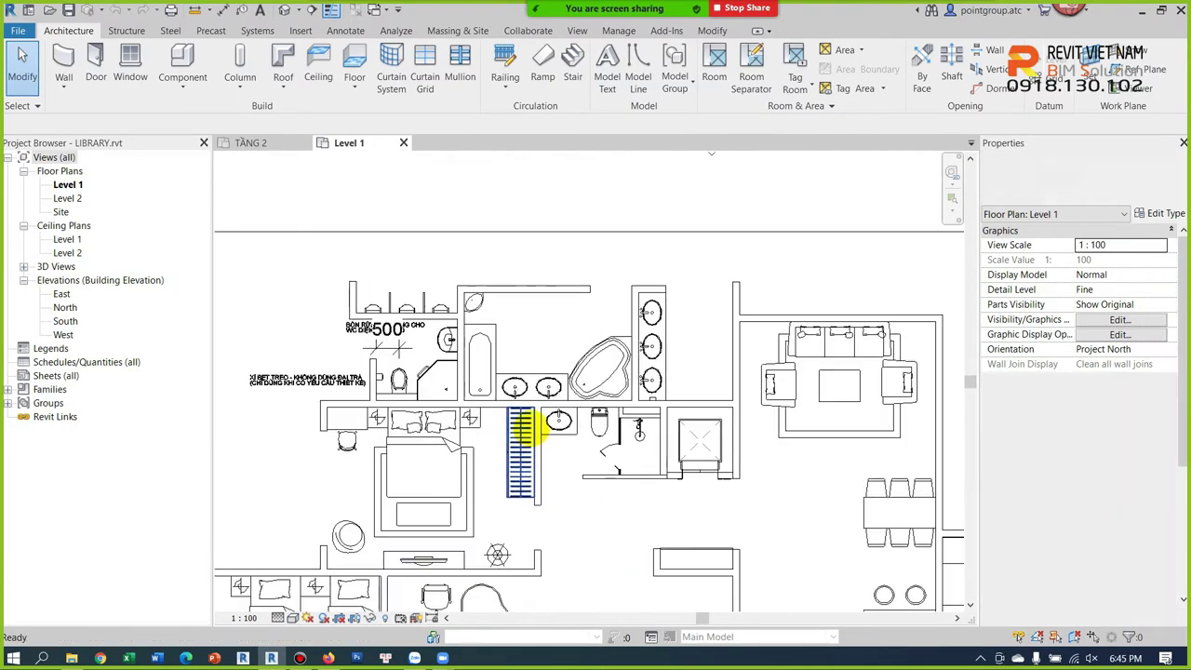
scroll(394, 346, "up", 2)
left_click(408, 351)
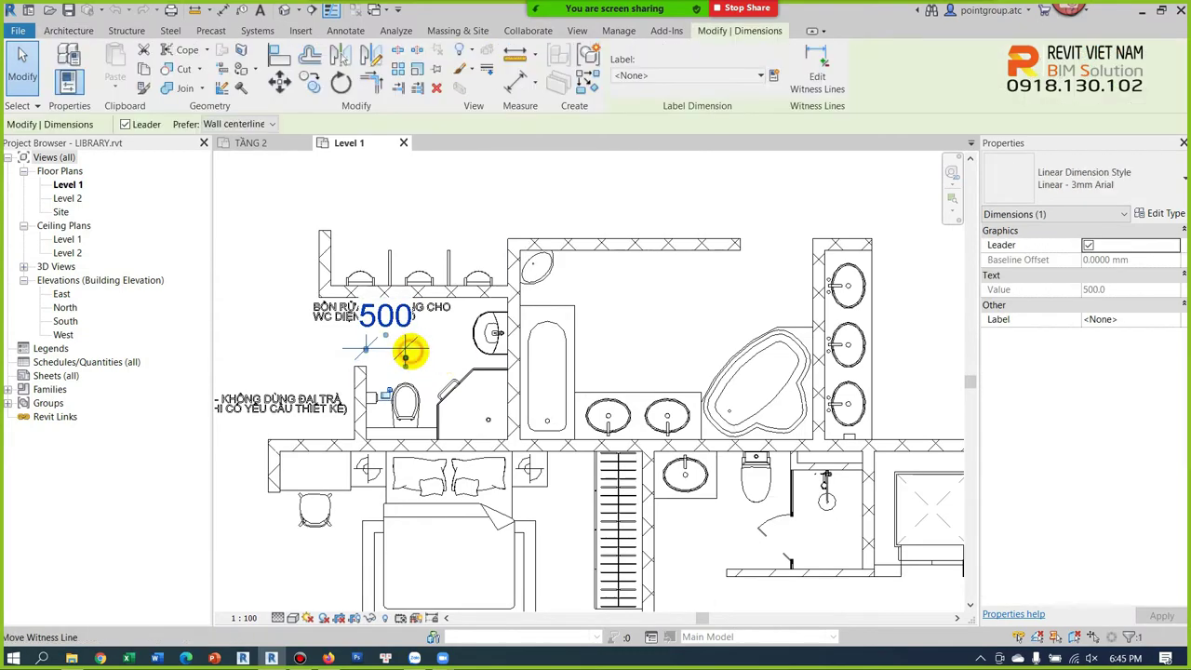
key("Escape")
Step: Look over the kitchen, window-type legend and parking, then switch to the default 3D view
scroll(565, 343, "down", 3)
mouse_move(566, 342)
middle_mouse_down()
mouse_move(566, 327)
mouse_move(723, 324)
mouse_move(665, 481)
mouse_move(699, 425)
mouse_move(729, 266)
mouse_move(562, 341)
middle_mouse_up()
scroll(562, 342, "down", 3)
mouse_move(514, 404)
middle_mouse_down()
mouse_move(638, 385)
mouse_move(526, 314)
middle_mouse_up()
scroll(526, 314, "down", 2)
middle_click_drag(454, 431, 455, 232)
middle_click_drag(670, 346, 682, 508)
middle_click_drag(667, 270, 652, 419)
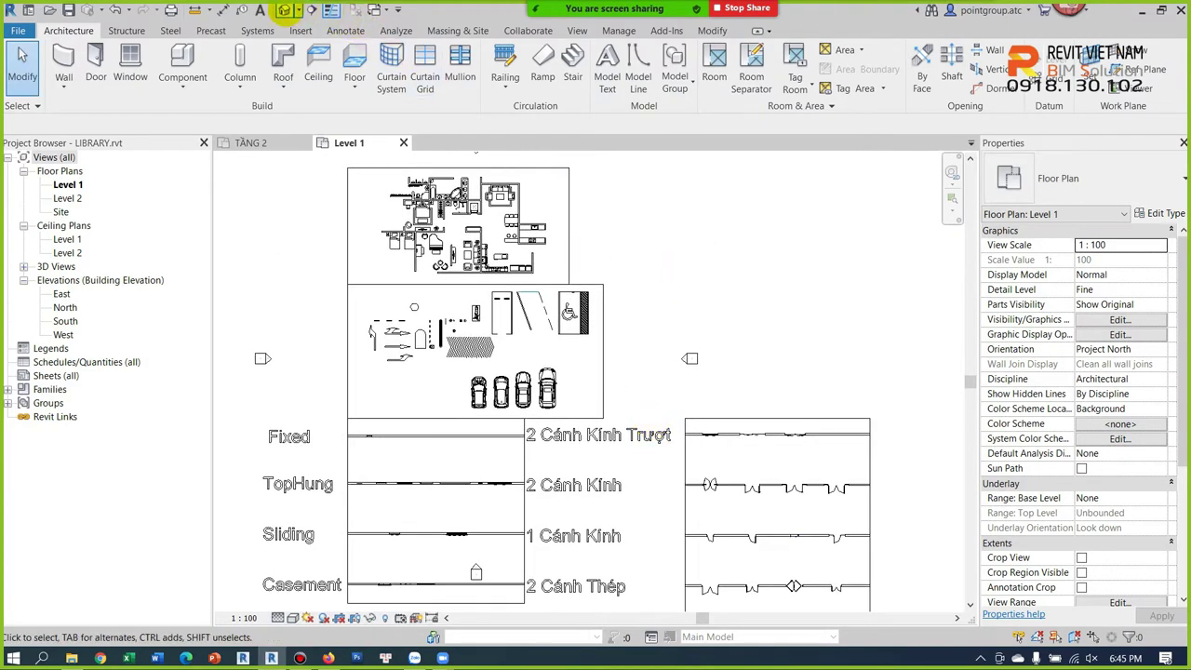
left_click(284, 9)
scroll(716, 224, "up", 3)
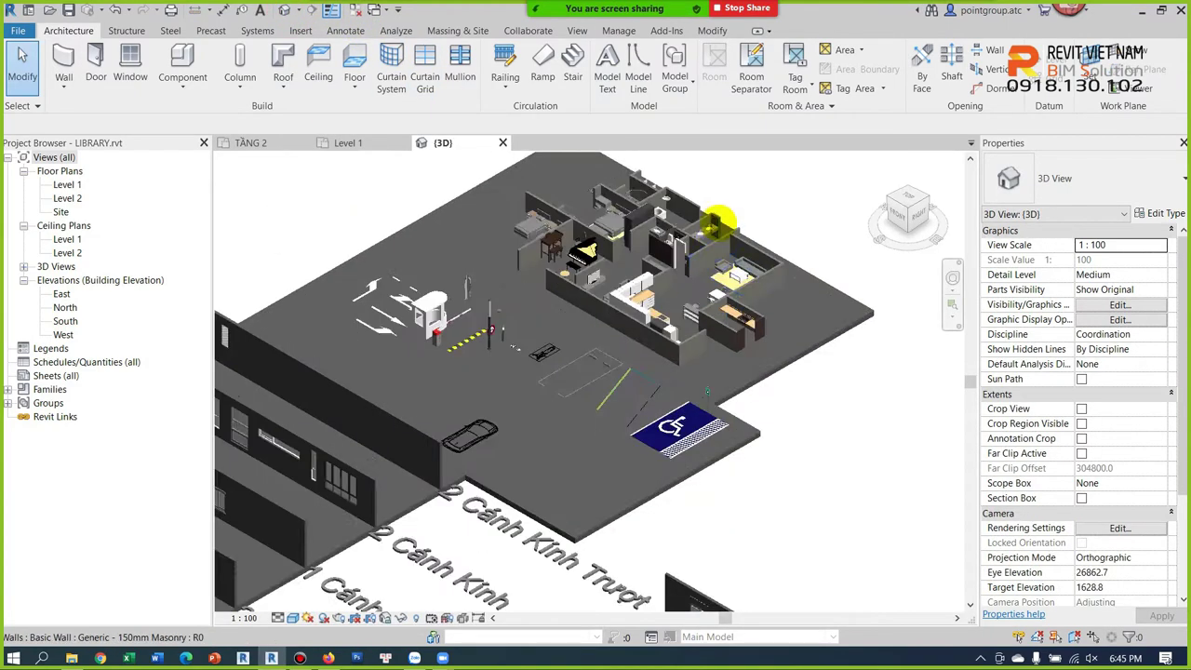
Step: Orbit and zoom the LIBRARY 3D view toward the house interior
scroll(717, 223, "up", 5)
scroll(621, 363, "down", 5)
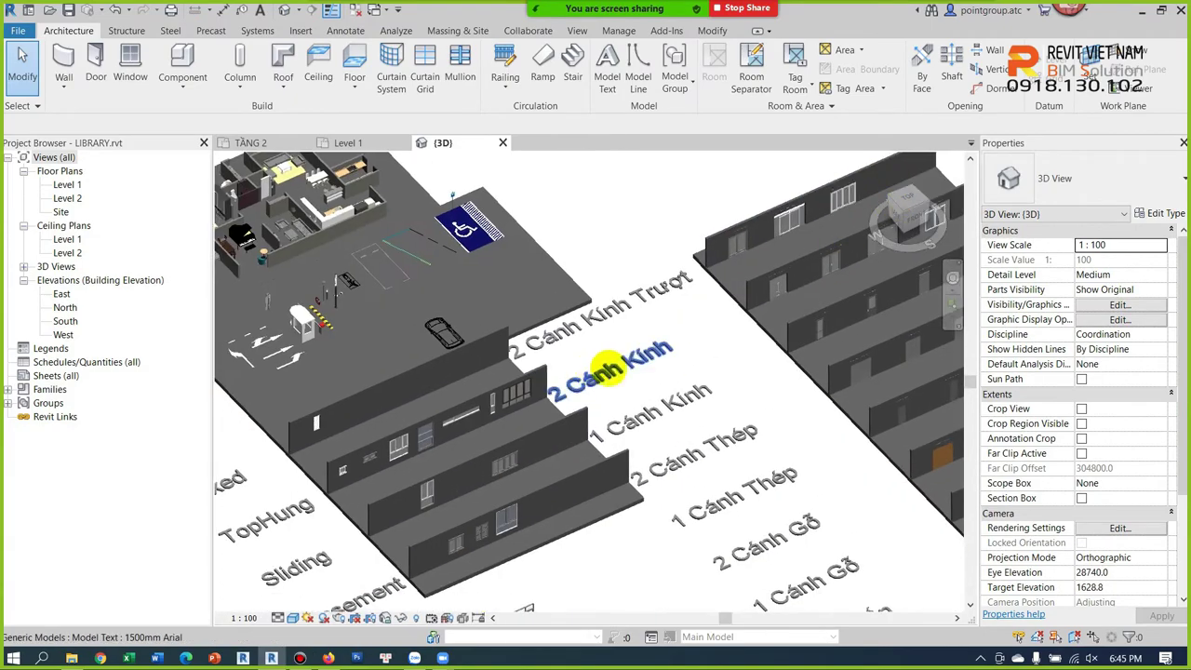
middle_click_drag(607, 363, 566, 399, "shift")
scroll(511, 373, "down", 3)
scroll(505, 386, "up", 4)
scroll(500, 382, "up", 3)
scroll(500, 381, "up", 5)
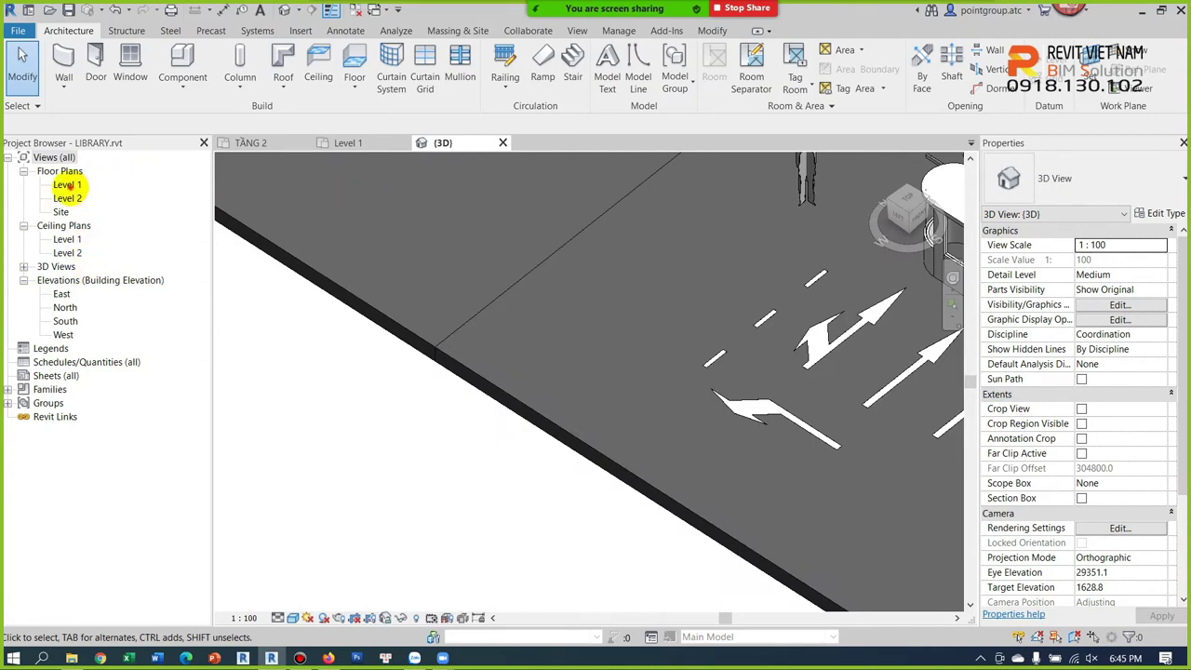
Step: In the Level 1 plan, select the bed and both nightstands
double_click(67, 184)
scroll(457, 239, "up", 3)
scroll(420, 176, "up", 3)
scroll(431, 312, "up", 3)
scroll(431, 312, "up", 2)
left_click(506, 248)
left_click(528, 221, "ctrl")
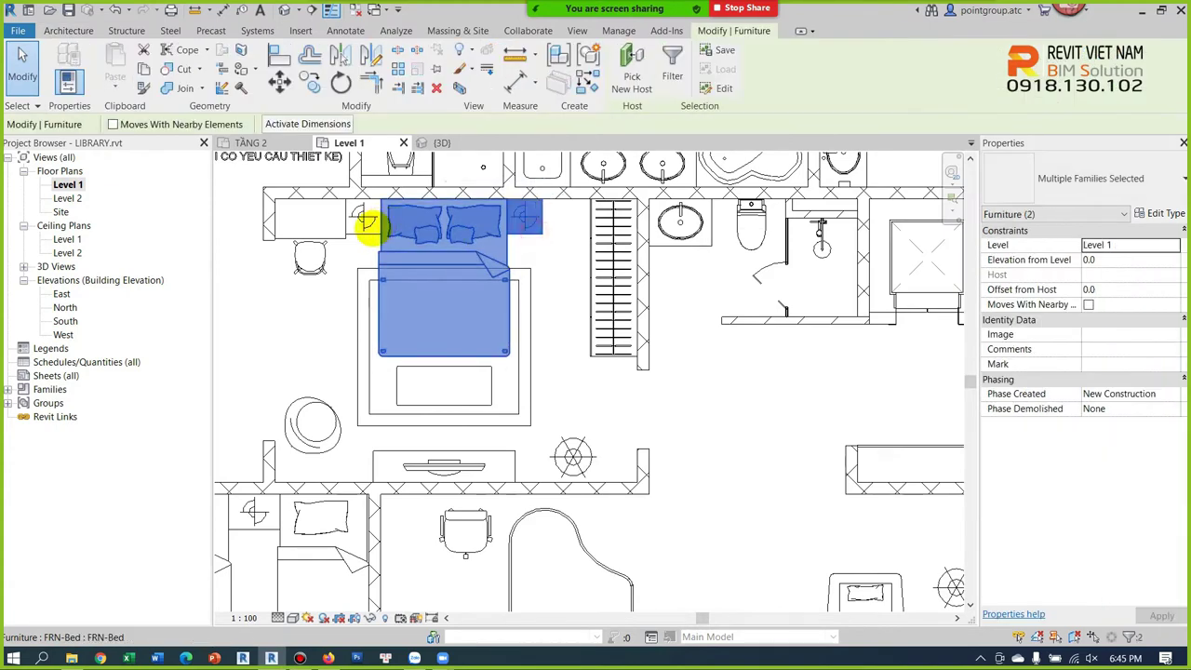
left_click(368, 221, "ctrl")
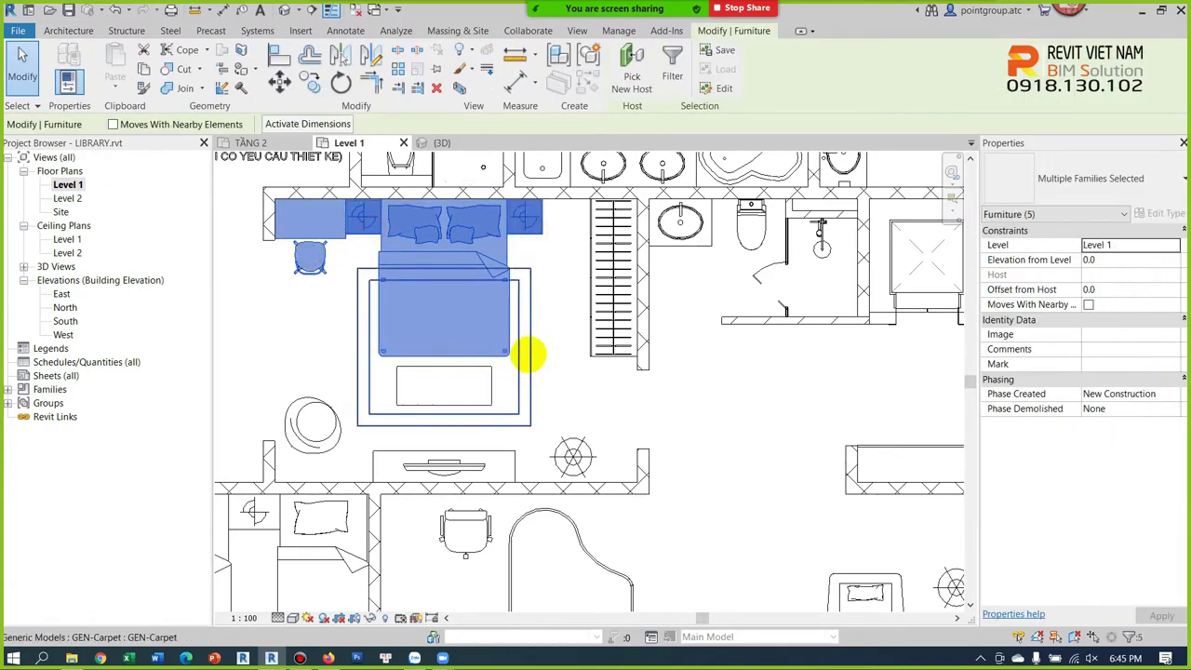
Step: Add the shelving unit, floor lamp, TV console, chair and carpet to the selection
left_click(603, 316, "ctrl")
left_click(571, 456, "ctrl")
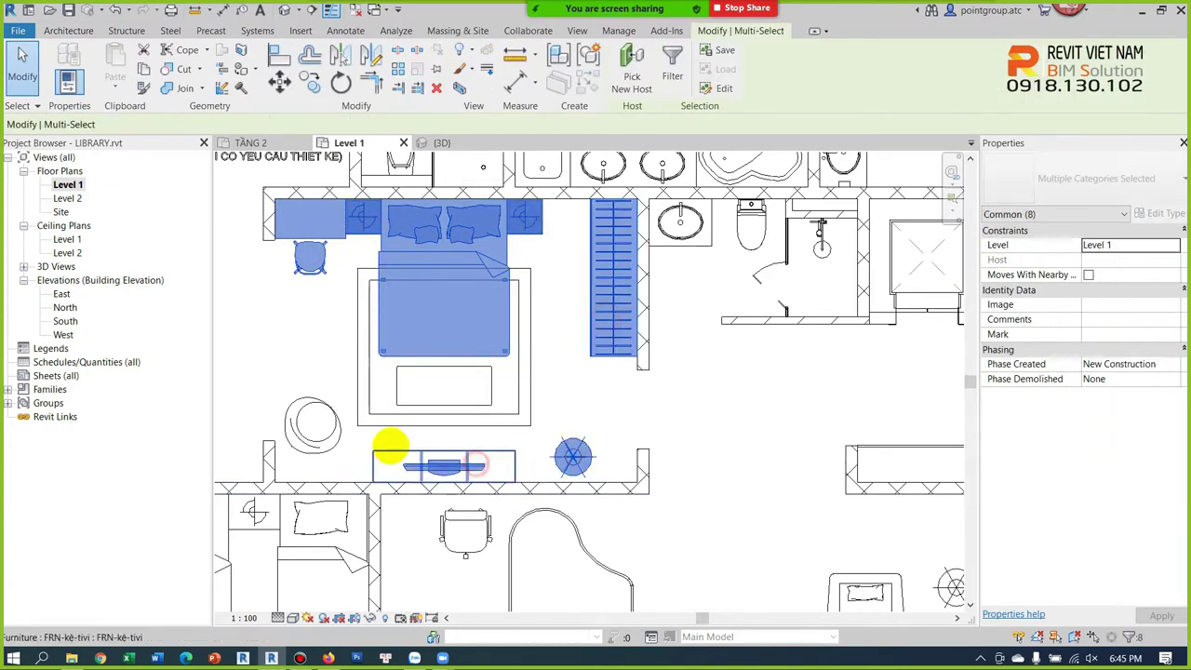
left_click(479, 459, "ctrl")
left_click(311, 415, "ctrl")
left_click(389, 426, "ctrl")
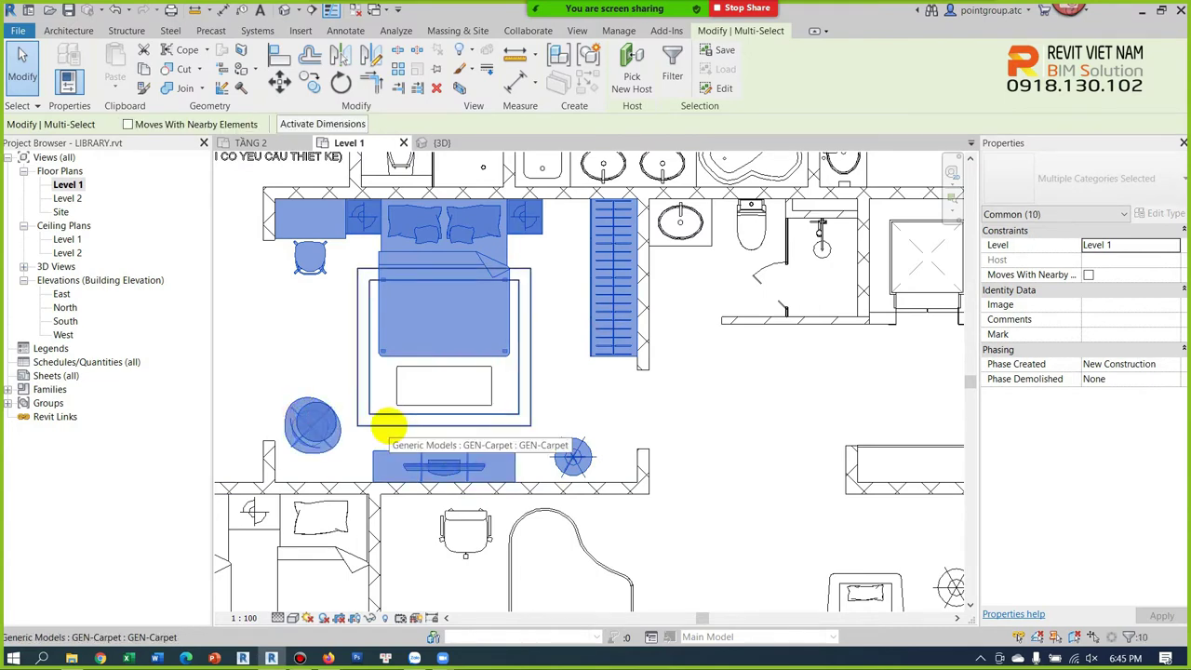
scroll(522, 414, "down", 2)
scroll(595, 363, "up", 3)
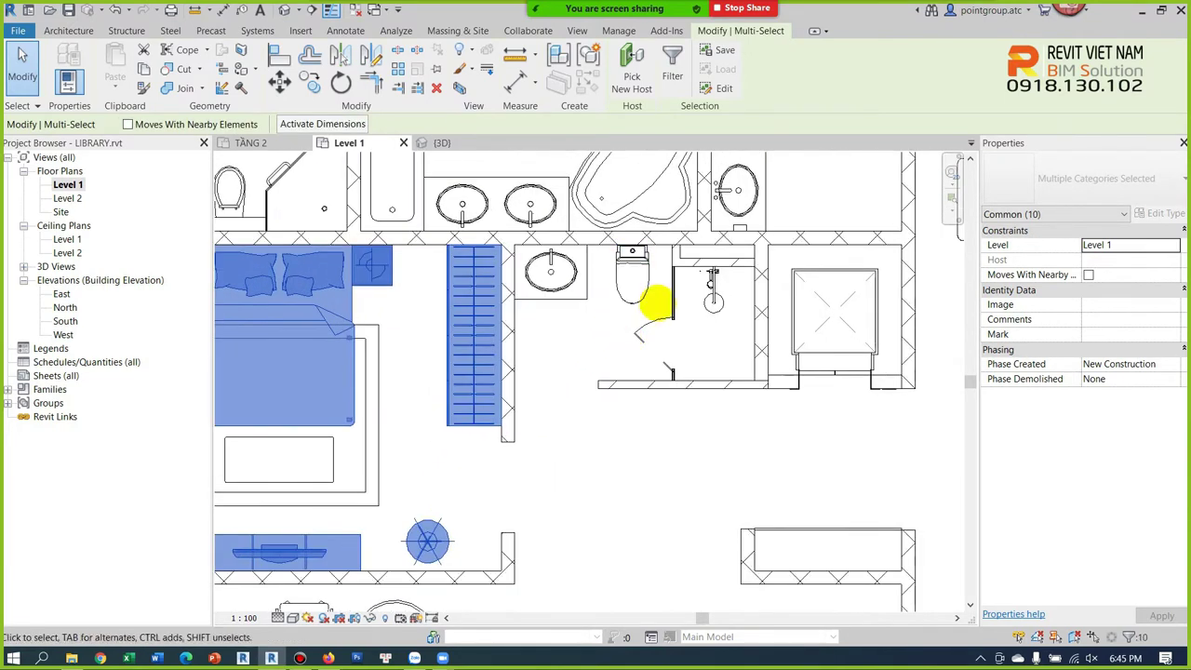
middle_click_drag(614, 346, 657, 340)
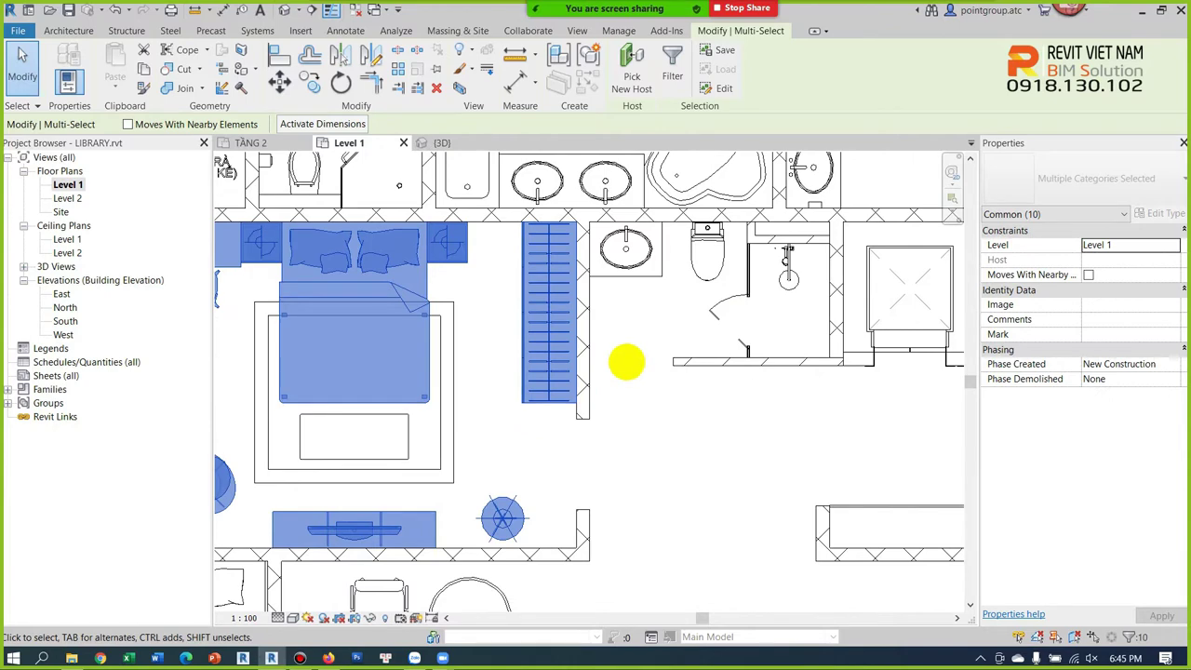
key("ctrl+Tab")
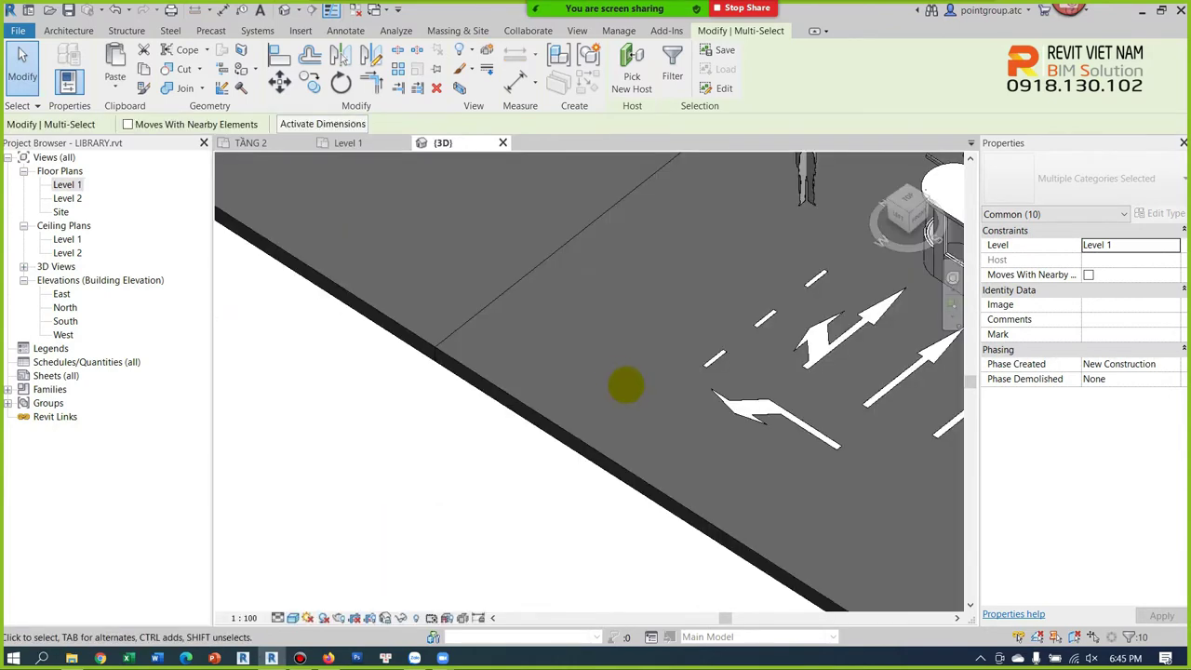
Step: Paste the bedroom furniture into R-141's TẦNG 2 bedroom at the wall midpoint, keeping existing types
key("ctrl+Tab")
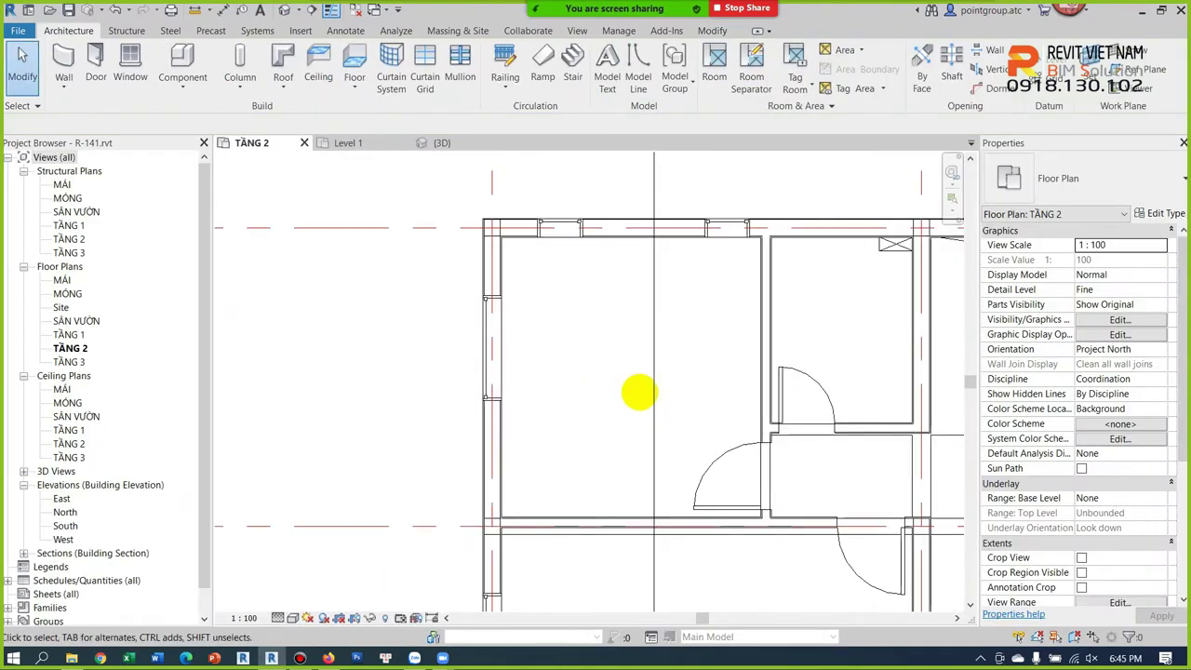
key("ctrl+v")
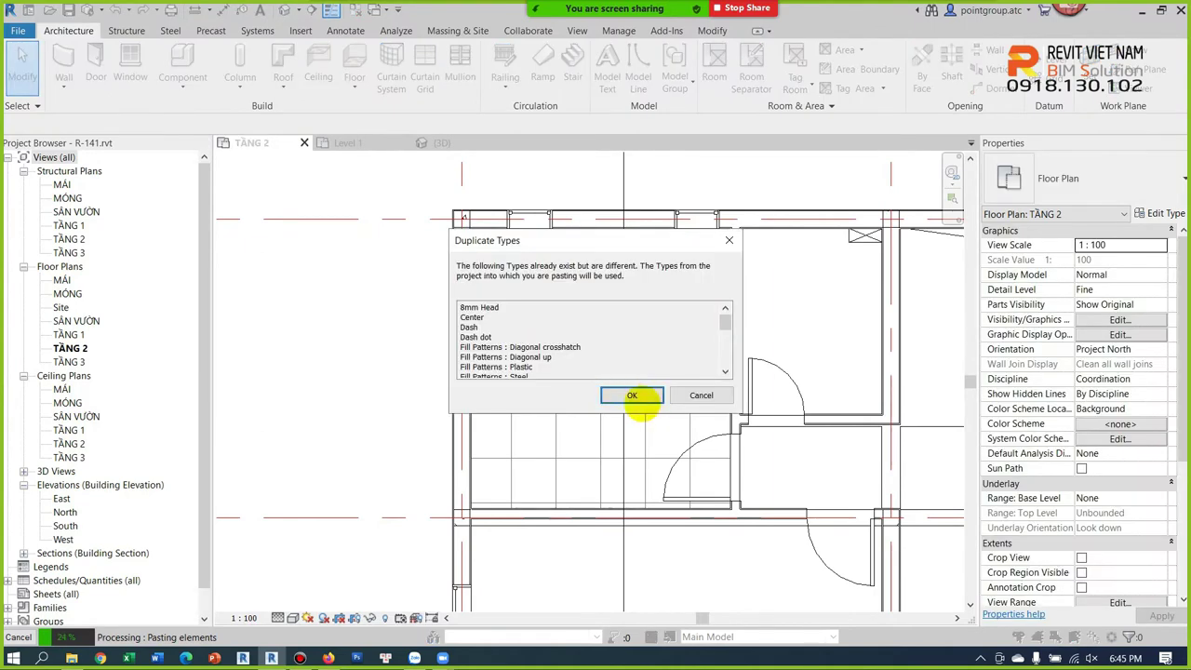
left_click(632, 395)
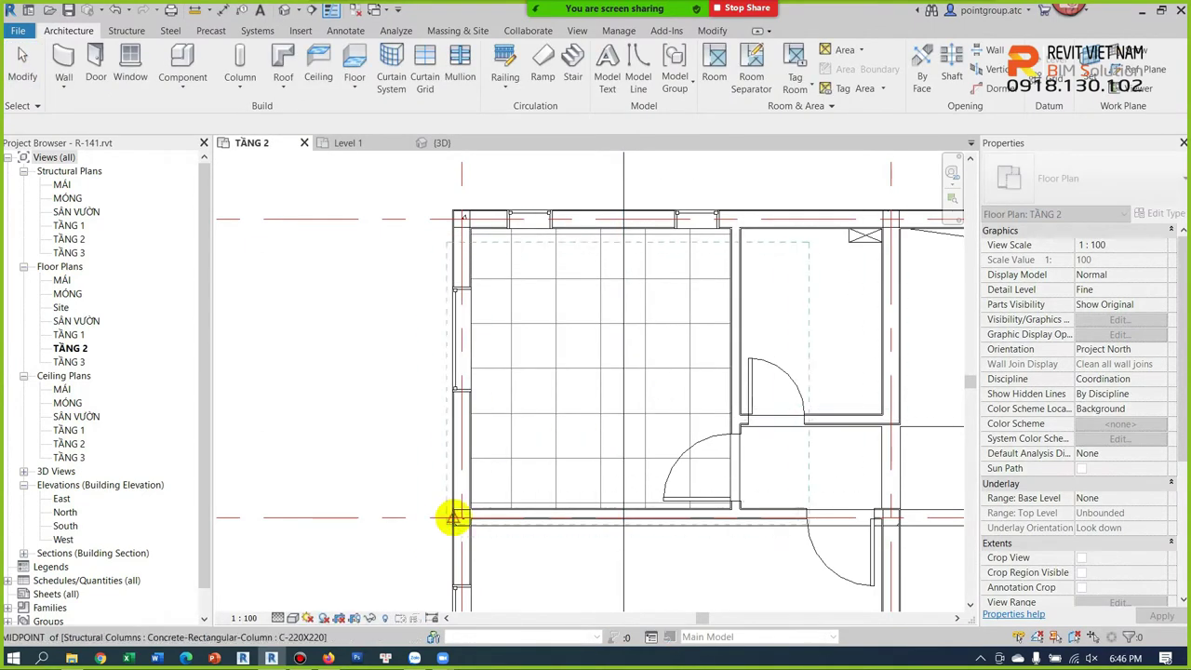
left_click(452, 503)
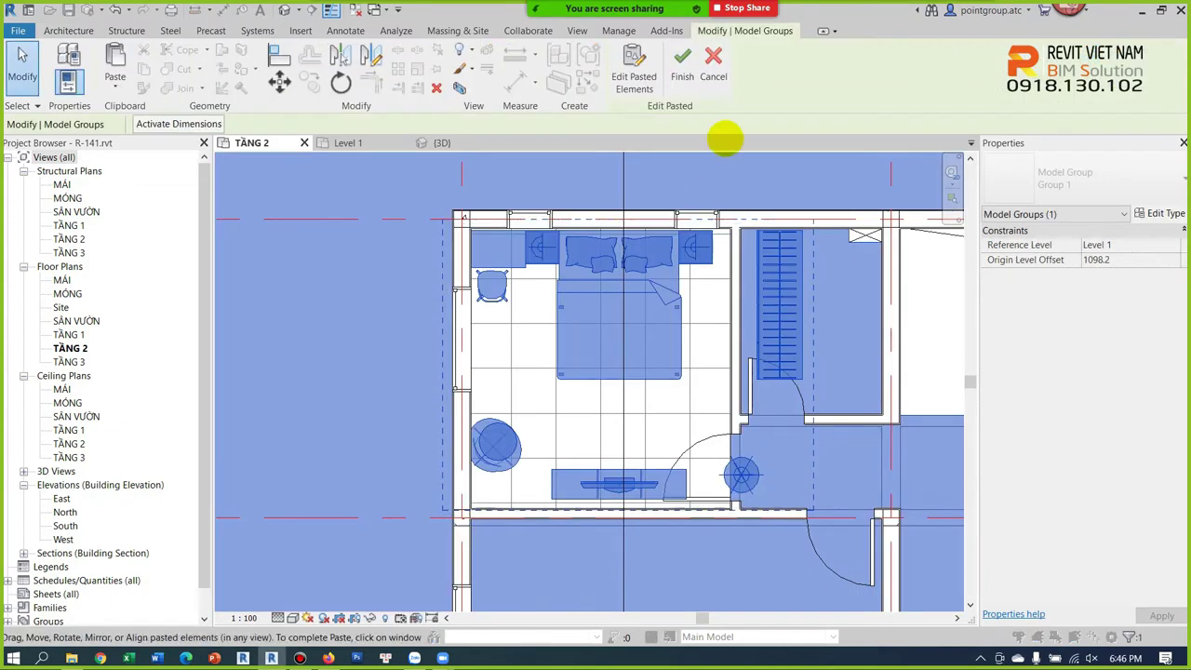
left_click(684, 67)
scroll(696, 258, "up", 1)
scroll(726, 316, "up", 2)
left_click(651, 332)
type("1800")
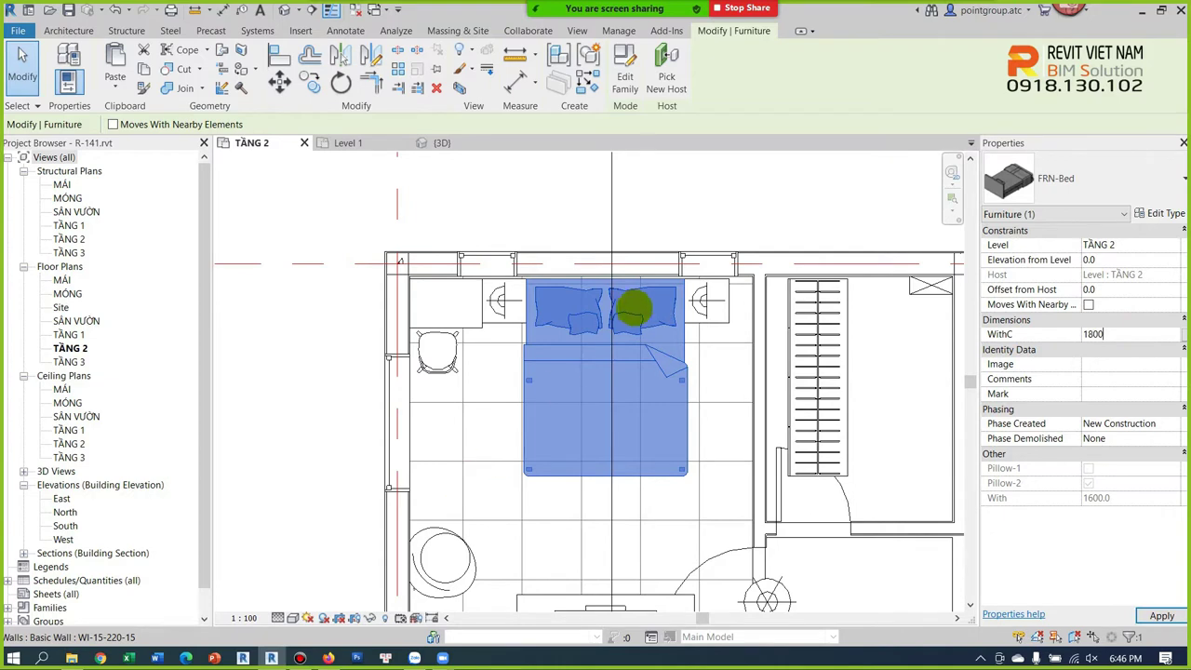
Step: Set the pasted bed's width to 1800
key("Return")
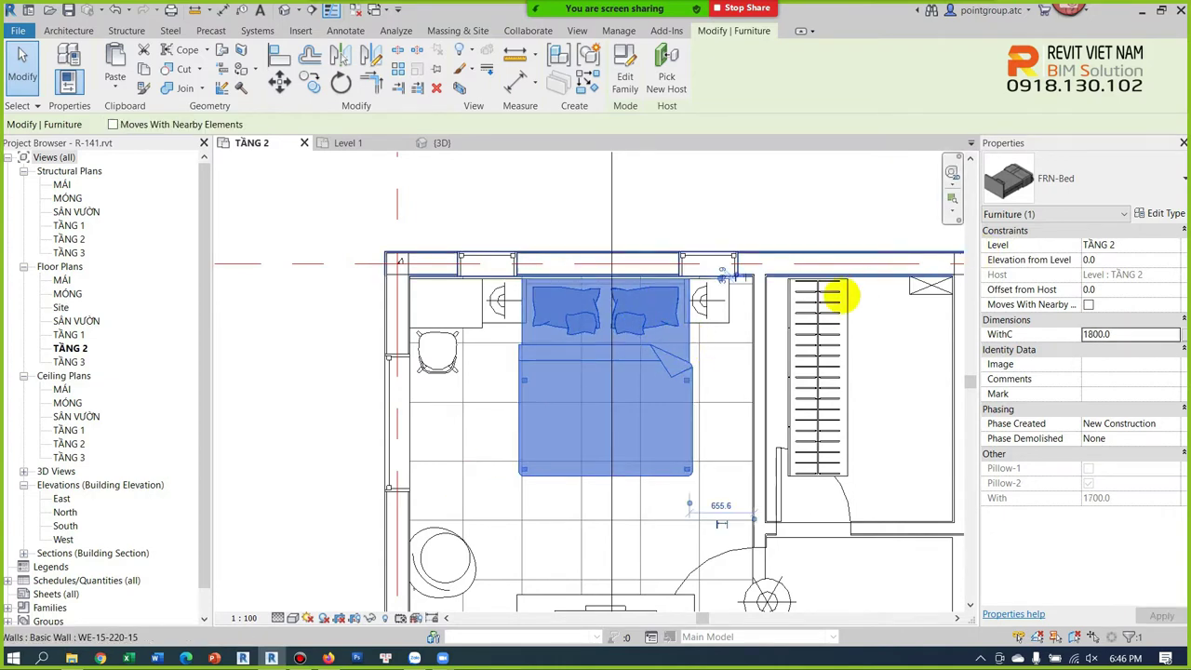
key("Escape")
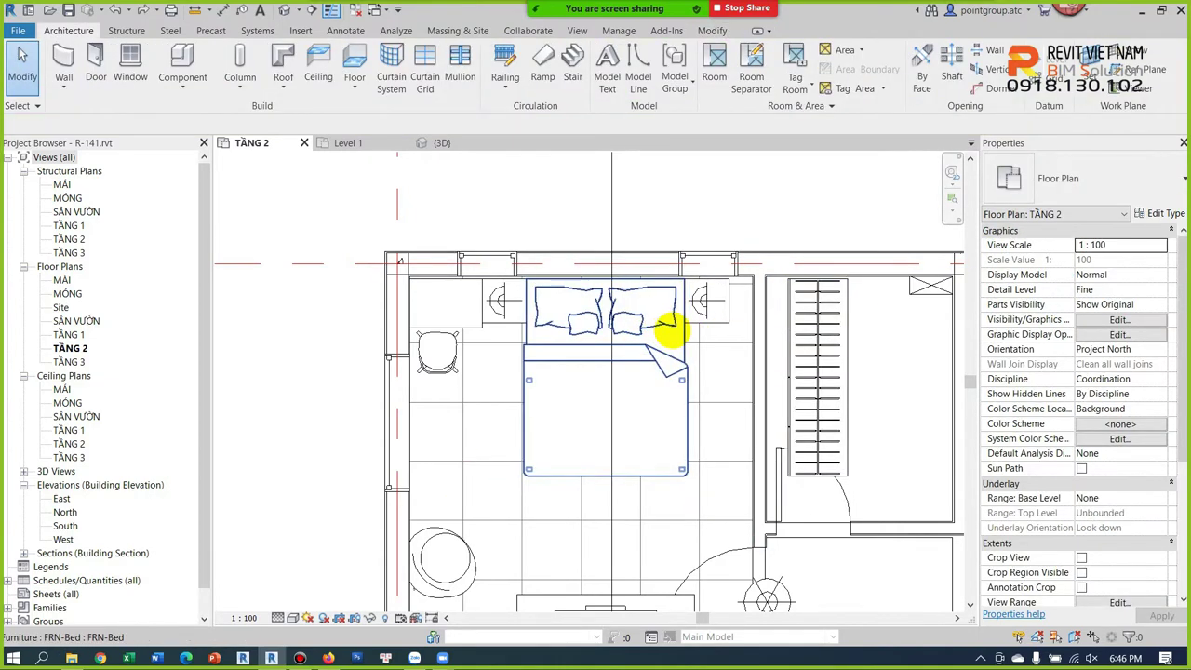
scroll(670, 327, "up", 1)
scroll(519, 326, "up", 1)
Step: Move the dressing table and its chair into the room's wall corner
left_click(530, 370)
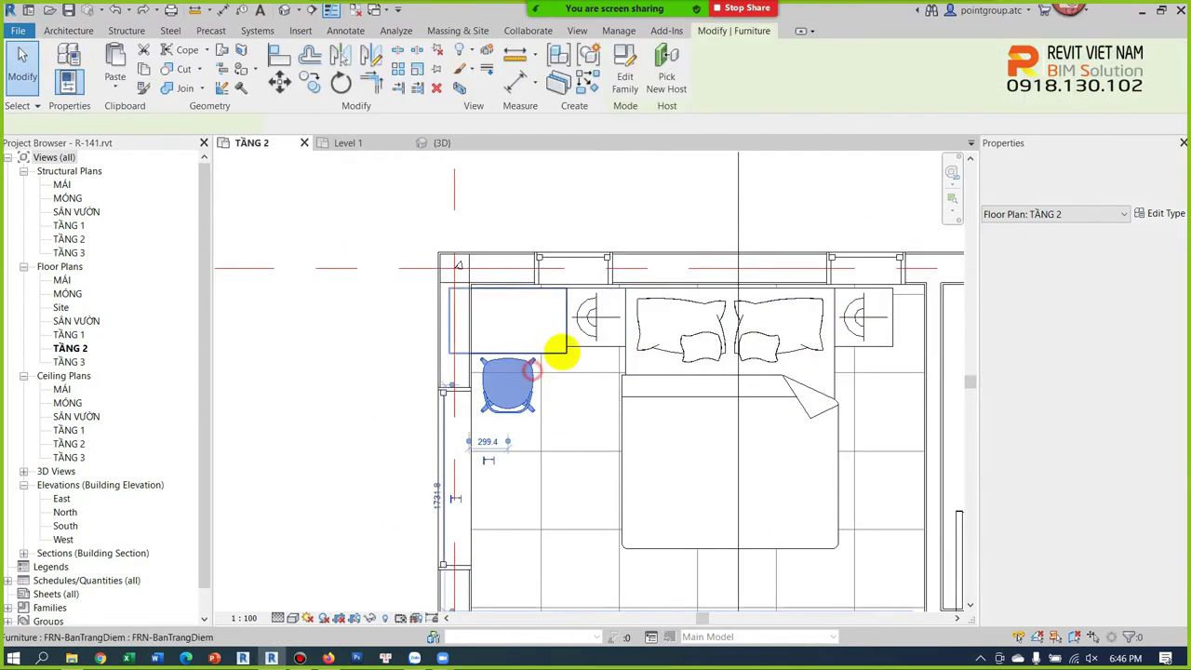
left_click(549, 321)
key("Escape")
left_click(521, 326)
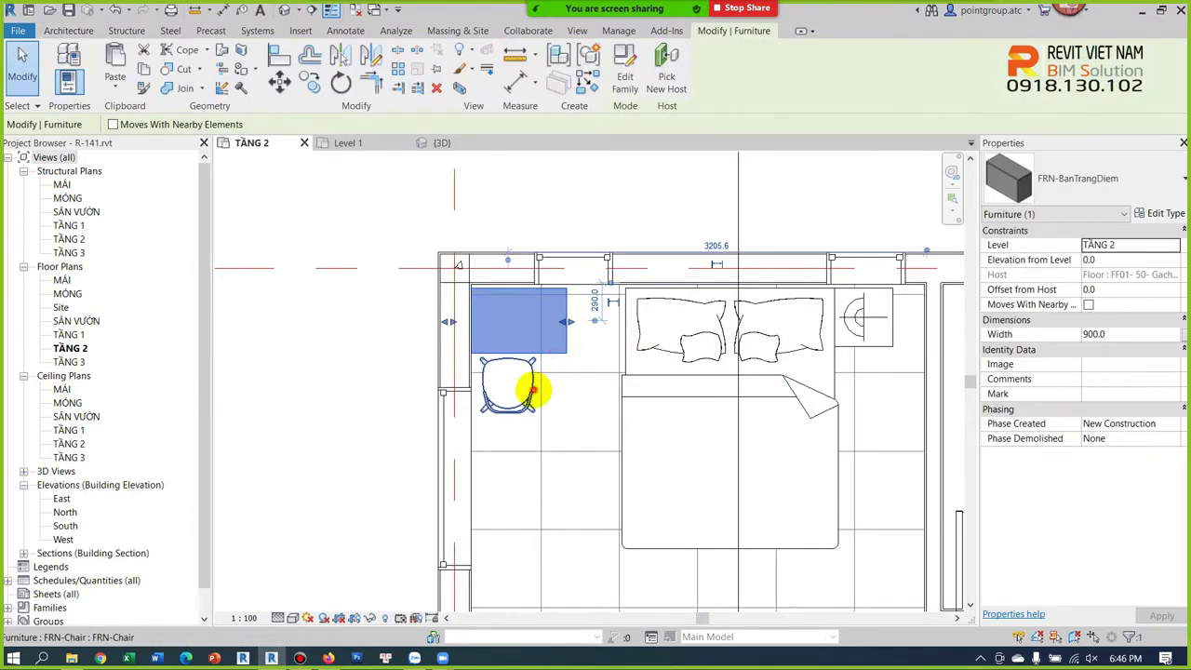
left_click(532, 391, "ctrl")
scroll(535, 346, "up", 3)
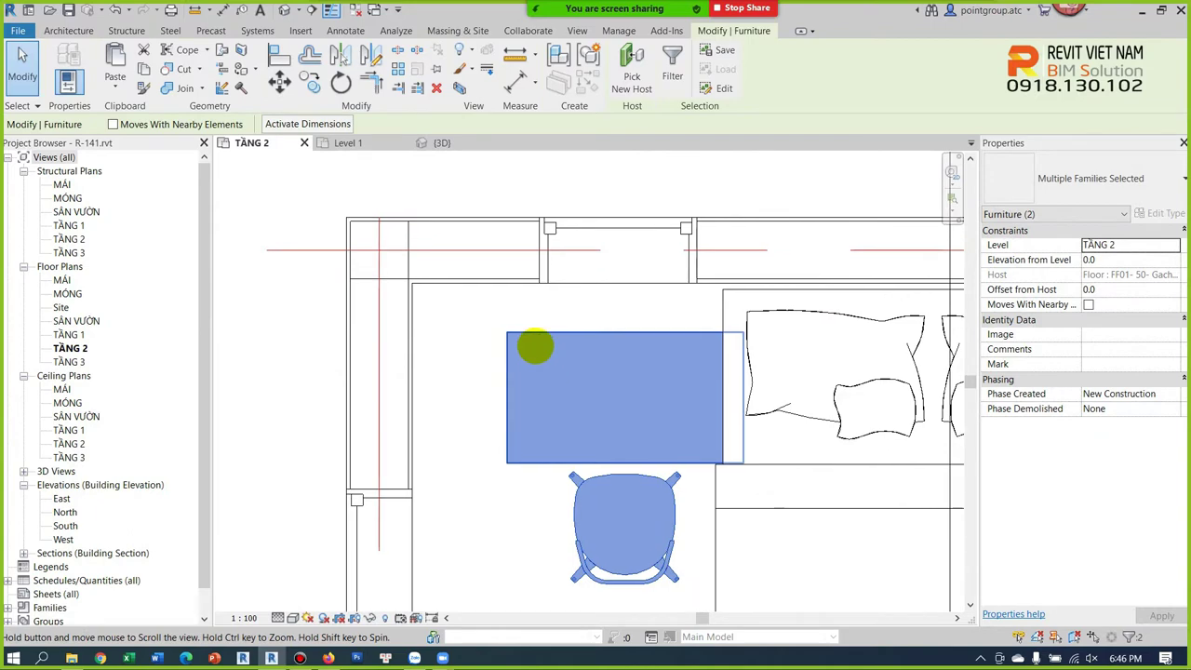
key("m")
key("v")
left_click(507, 332)
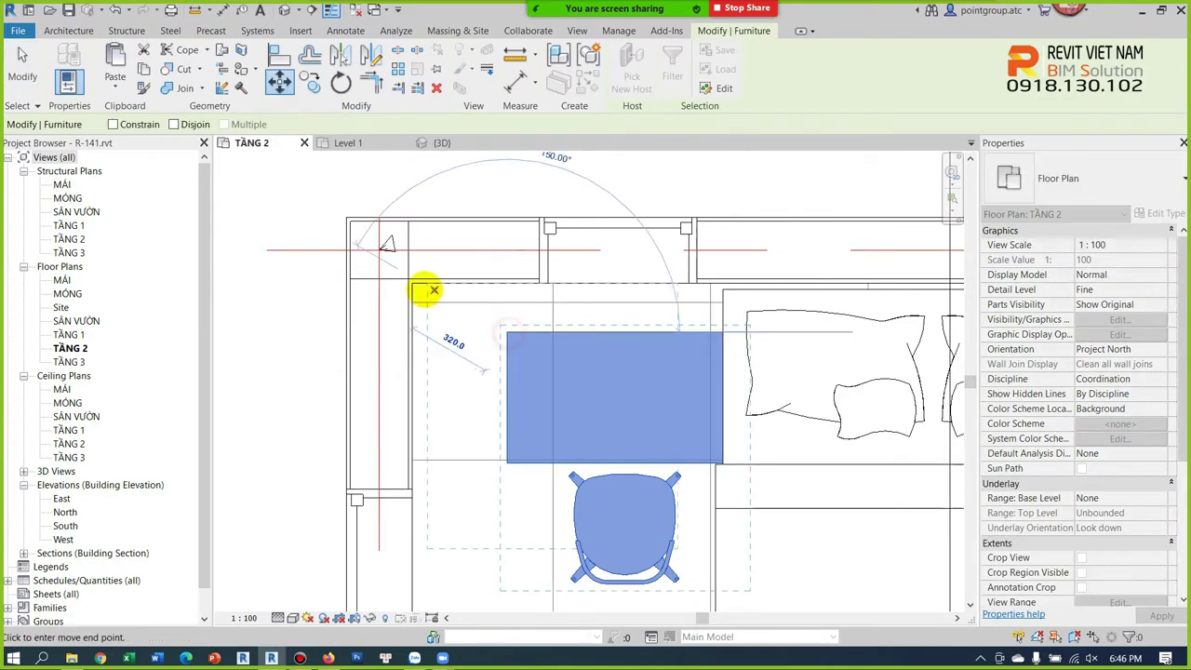
left_click(413, 283)
scroll(566, 345, "down", 2)
key("Escape")
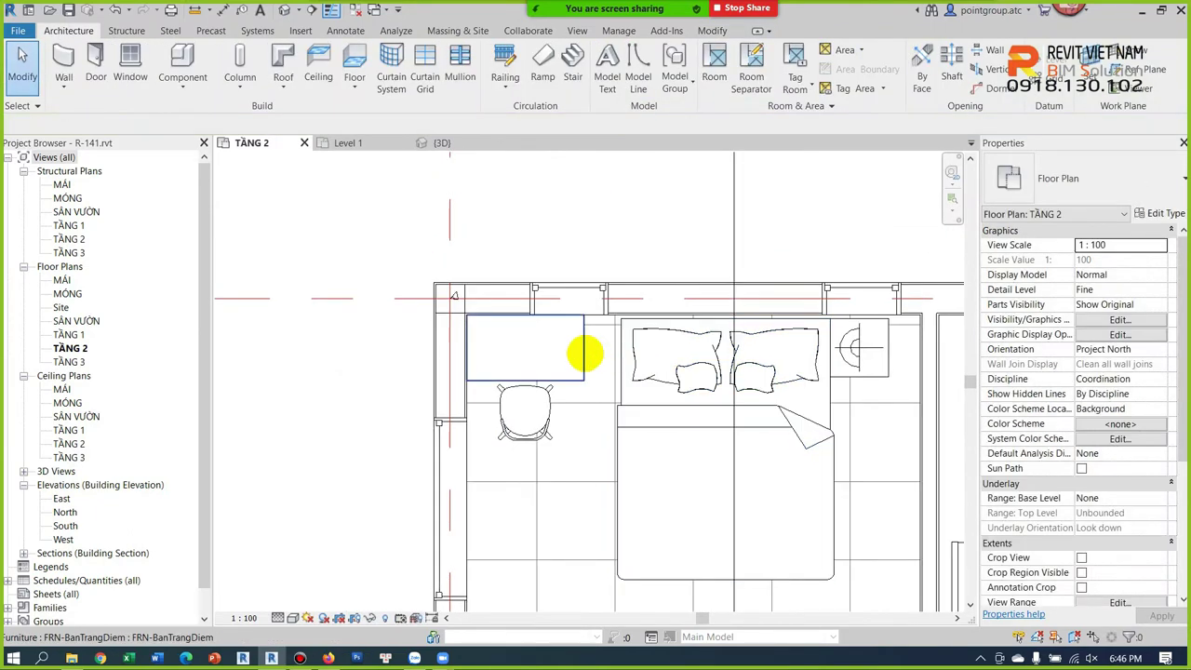
Step: Widen the dressing table to 1039.1
left_click(583, 345)
scroll(577, 348, "up", 3)
left_click_drag(577, 348, 612, 348)
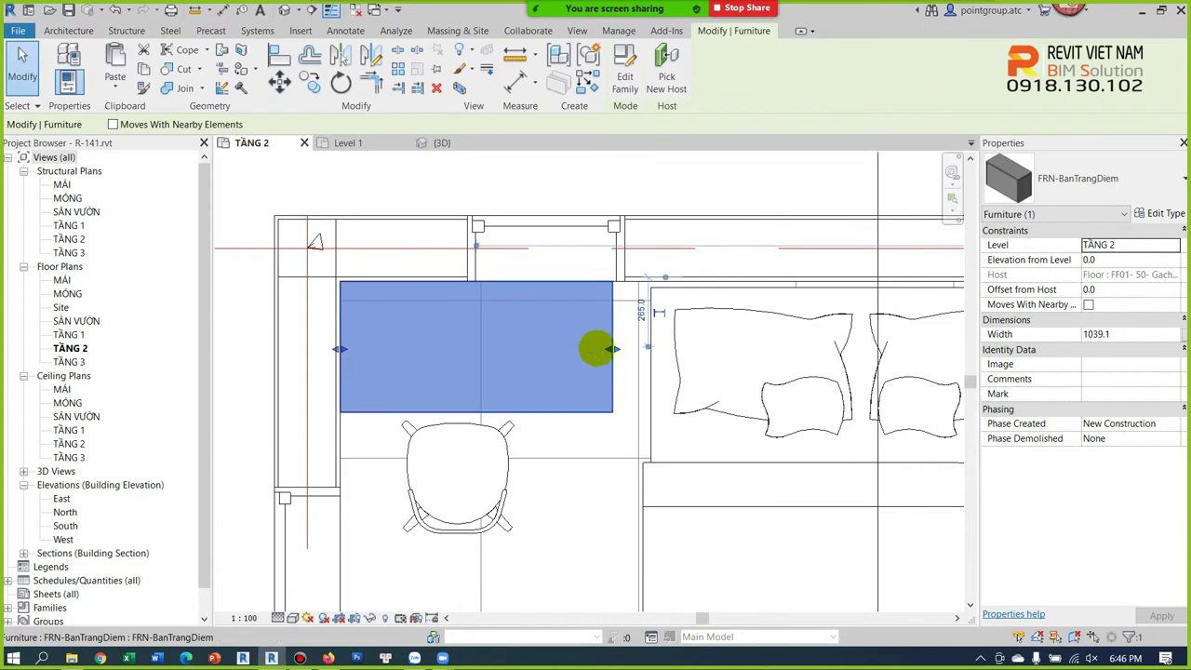
key("Escape")
scroll(596, 346, "down", 2)
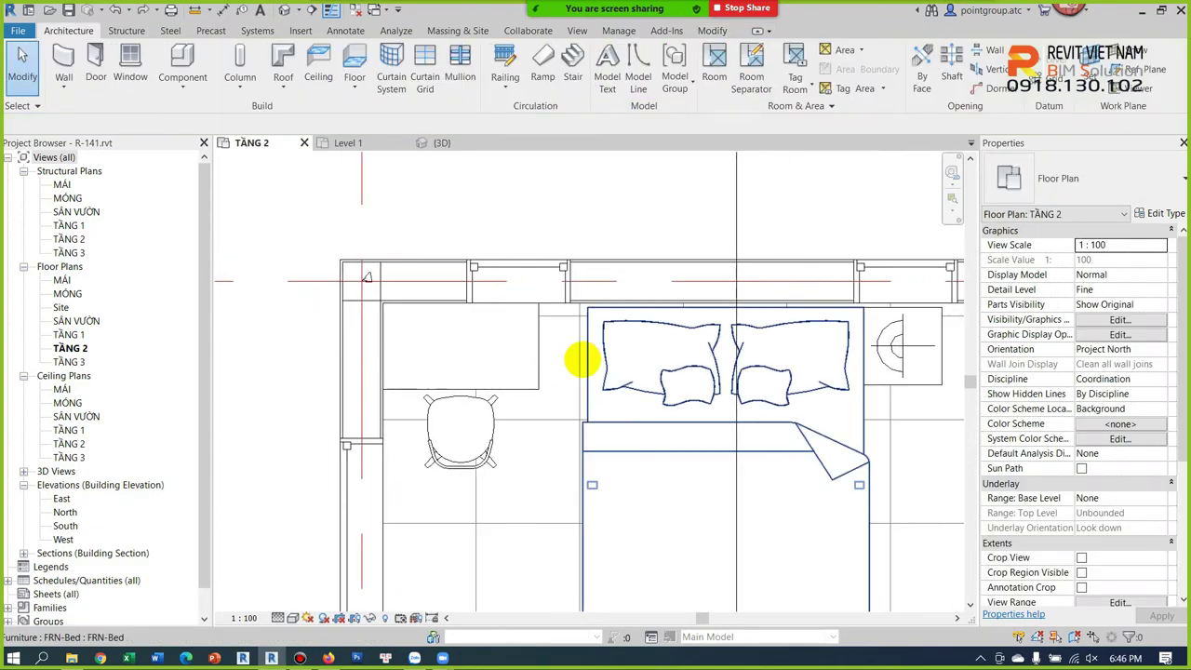
Step: Align the dressing table's right edge to the reference line
left_click(600, 351)
scroll(572, 335, "up", 3)
scroll(565, 330, "up", 1)
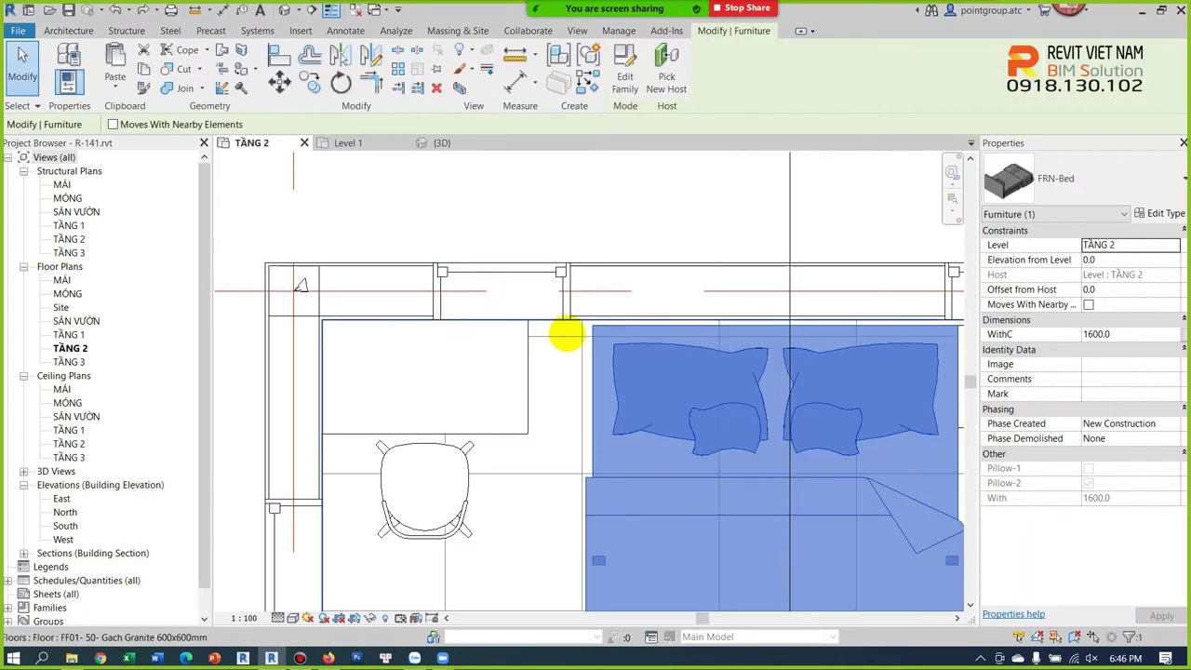
key("Escape")
key("l")
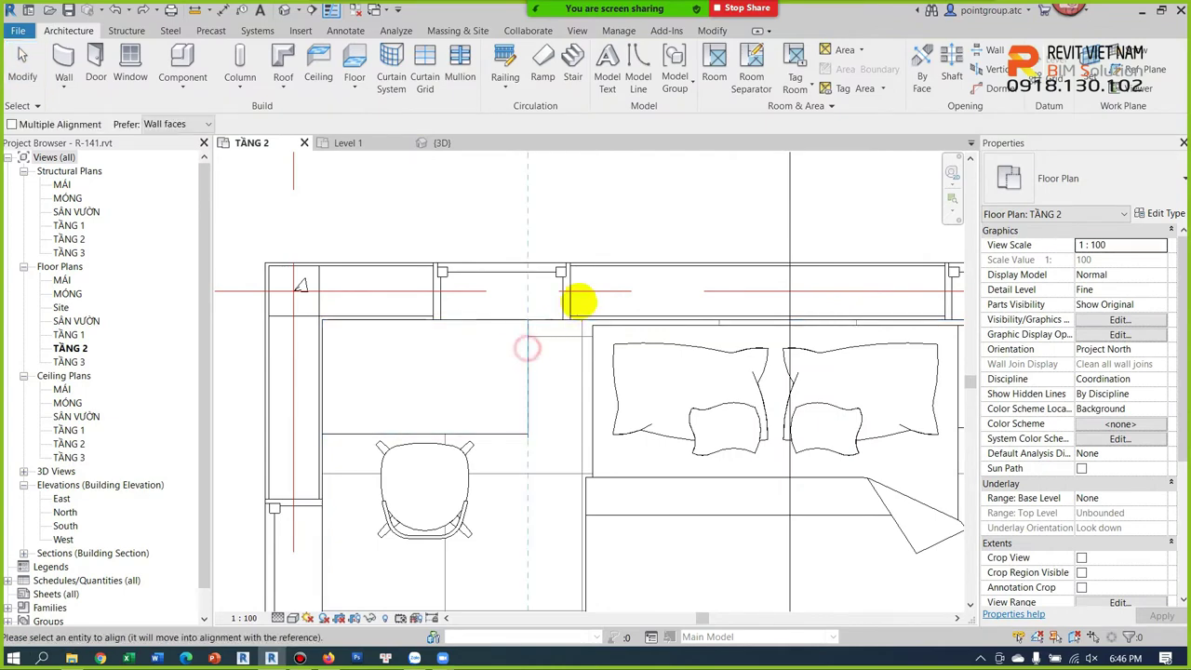
left_click(573, 305)
Step: Move the bed left so it sits against the dressing table
left_click(590, 363)
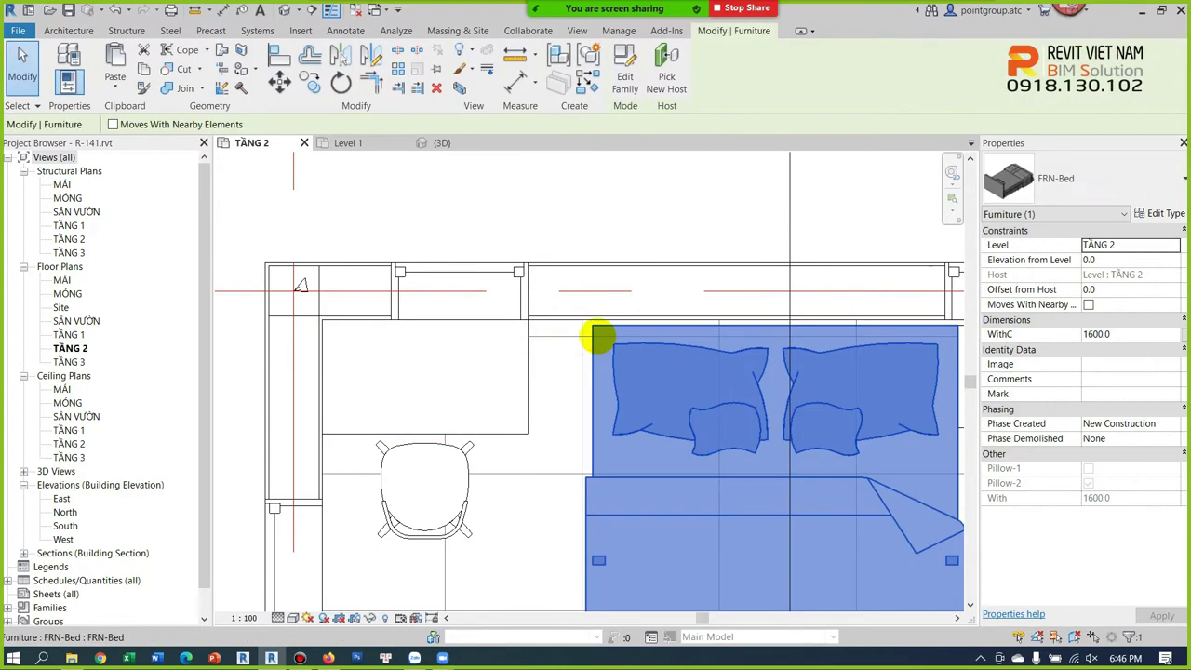
key("Escape")
left_click(592, 371)
key("m")
key("v")
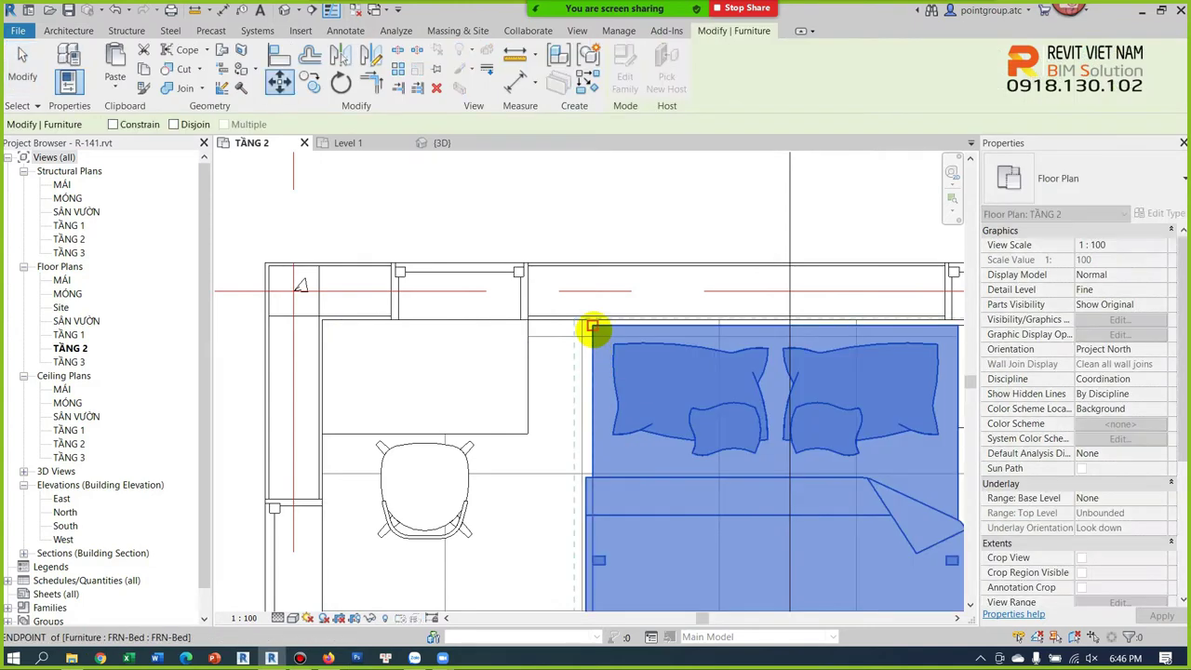
left_click(591, 327)
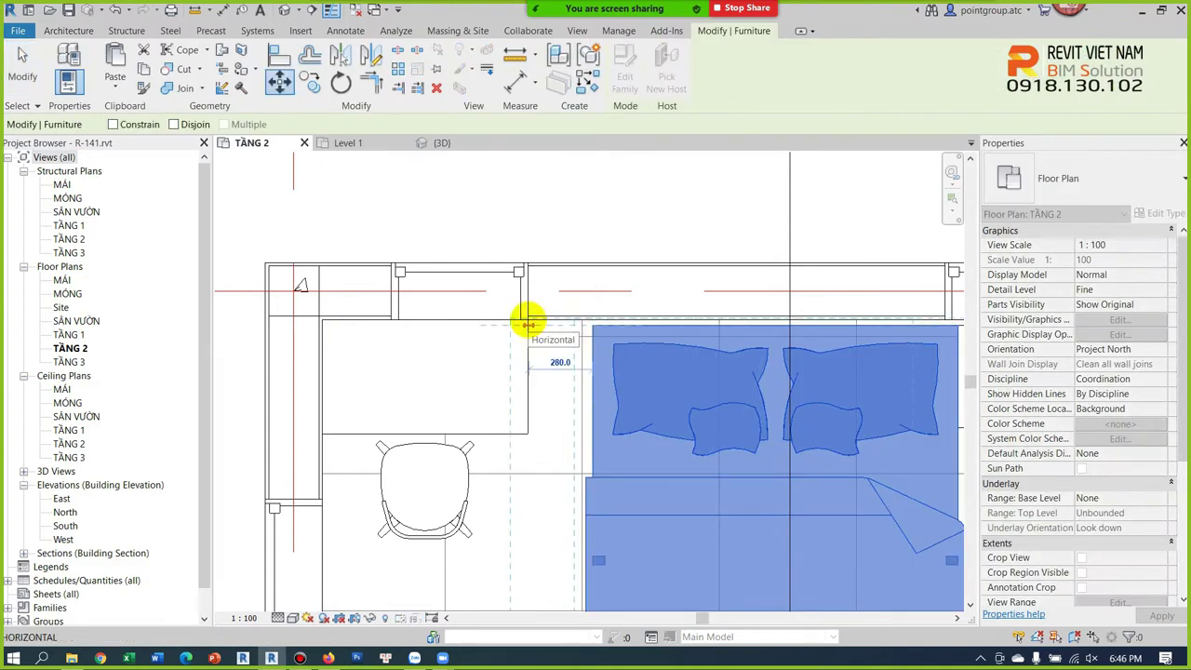
left_click(529, 321)
scroll(603, 353, "down", 3)
scroll(652, 335, "up", 3)
key("Escape")
Step: Select the bedside cabinet to the right of the bed
scroll(651, 326, "down", 2)
scroll(606, 341, "down", 1)
left_click(606, 338)
scroll(610, 335, "up", 2)
scroll(607, 331, "up", 2)
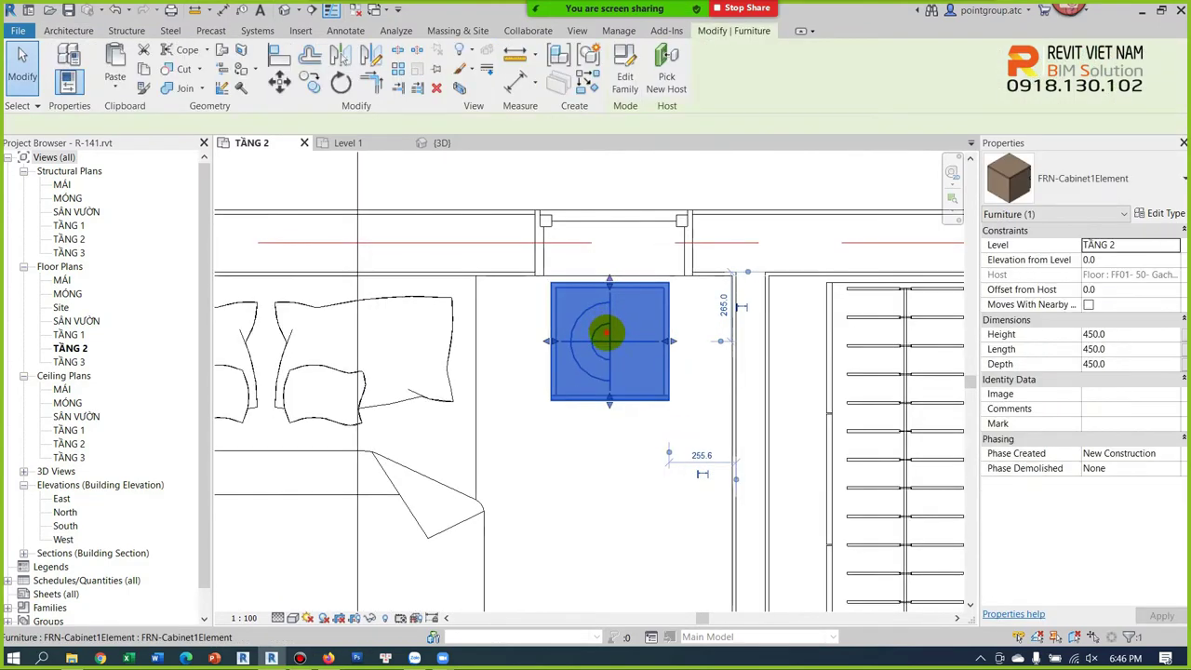
Step: Move the bedside cabinet so its top-left corner snaps to the bed's top-right corner
left_click_drag(605, 332, 539, 333)
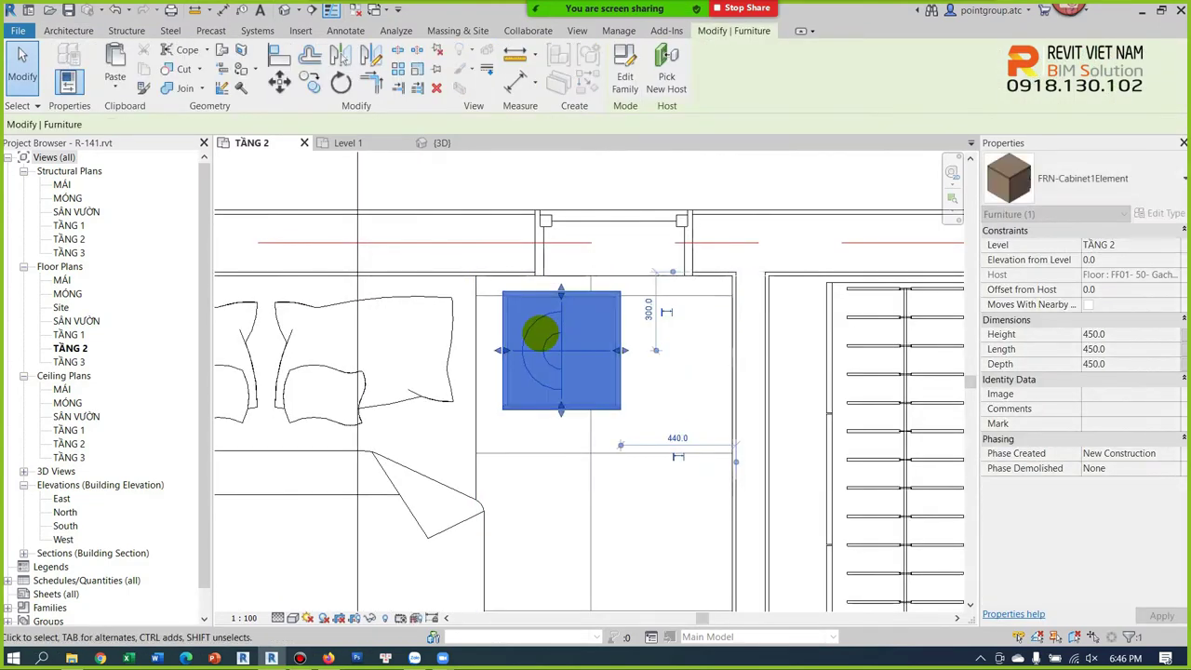
key("m")
key("v")
scroll(531, 326, "up", 2)
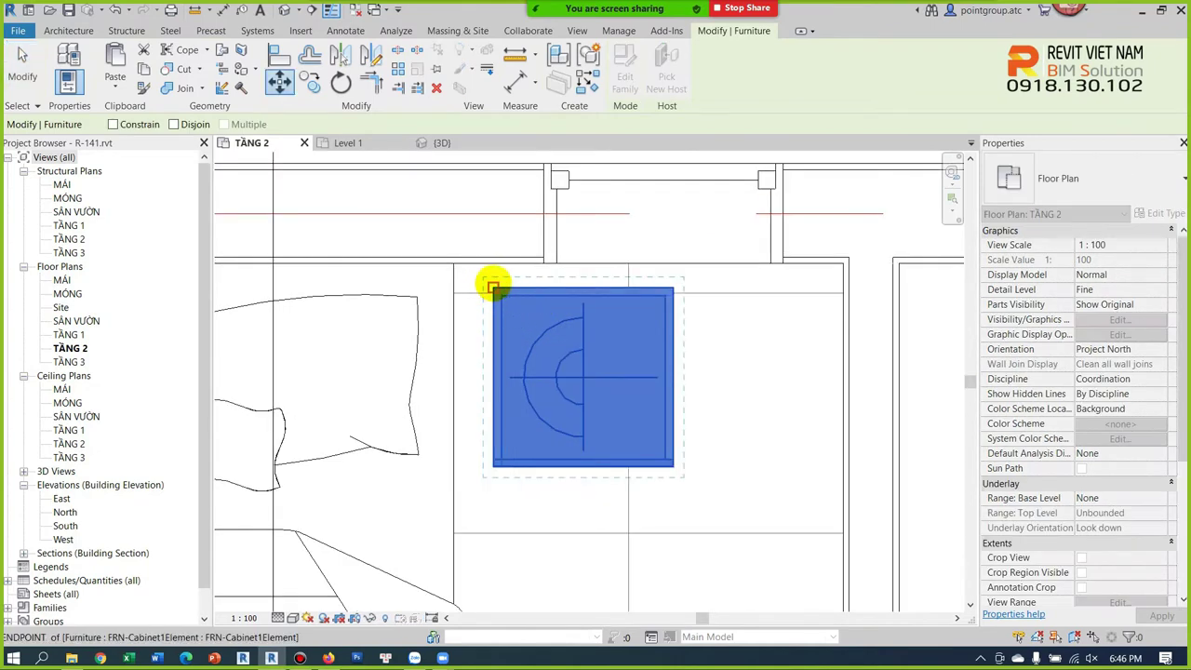
left_click(494, 289)
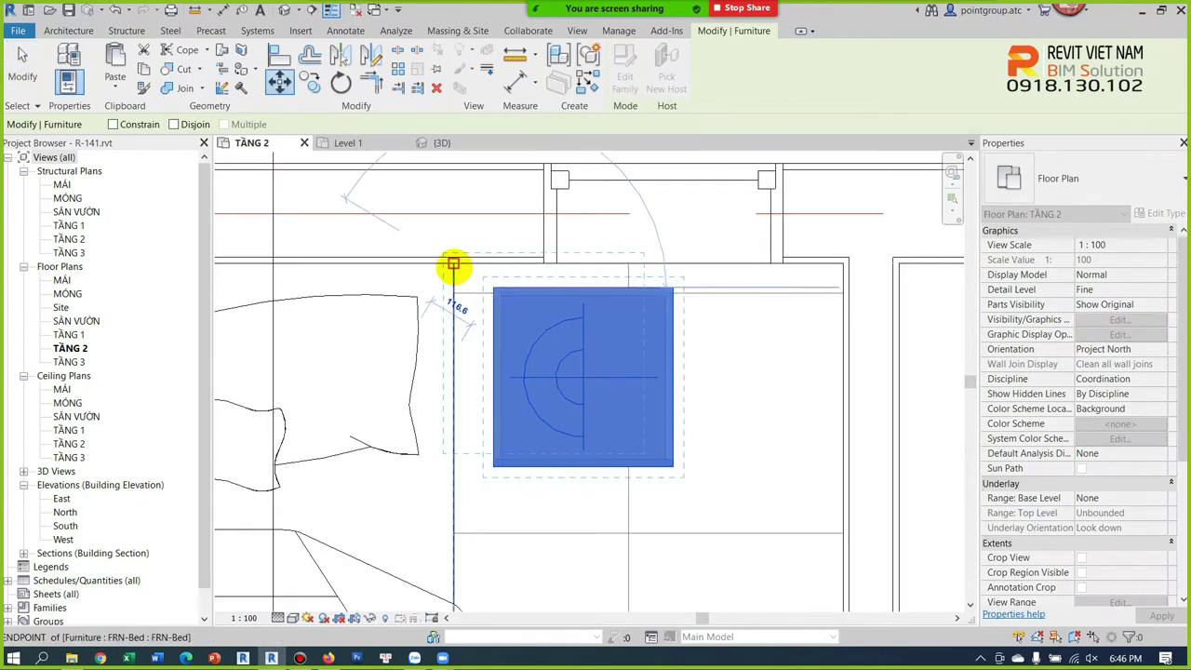
left_click(453, 265)
key("Escape")
Step: Bring the wardrobe area into view and select the wall beside the wardrobe
scroll(657, 364, "down", 3)
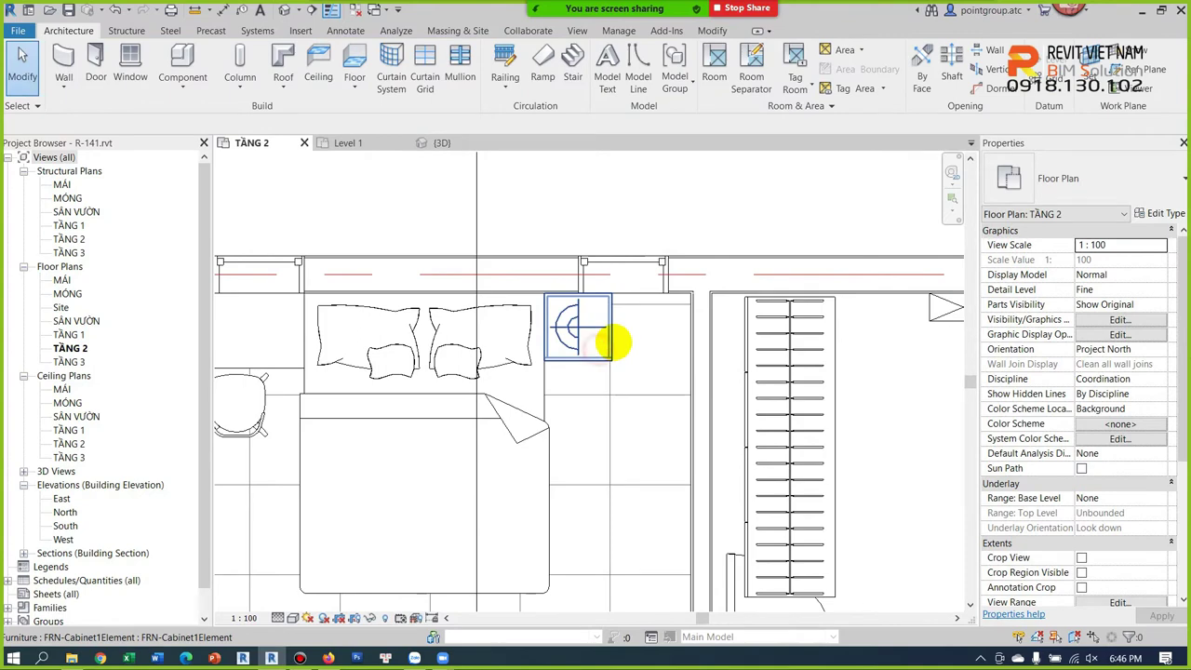
middle_click_drag(771, 372, 704, 338)
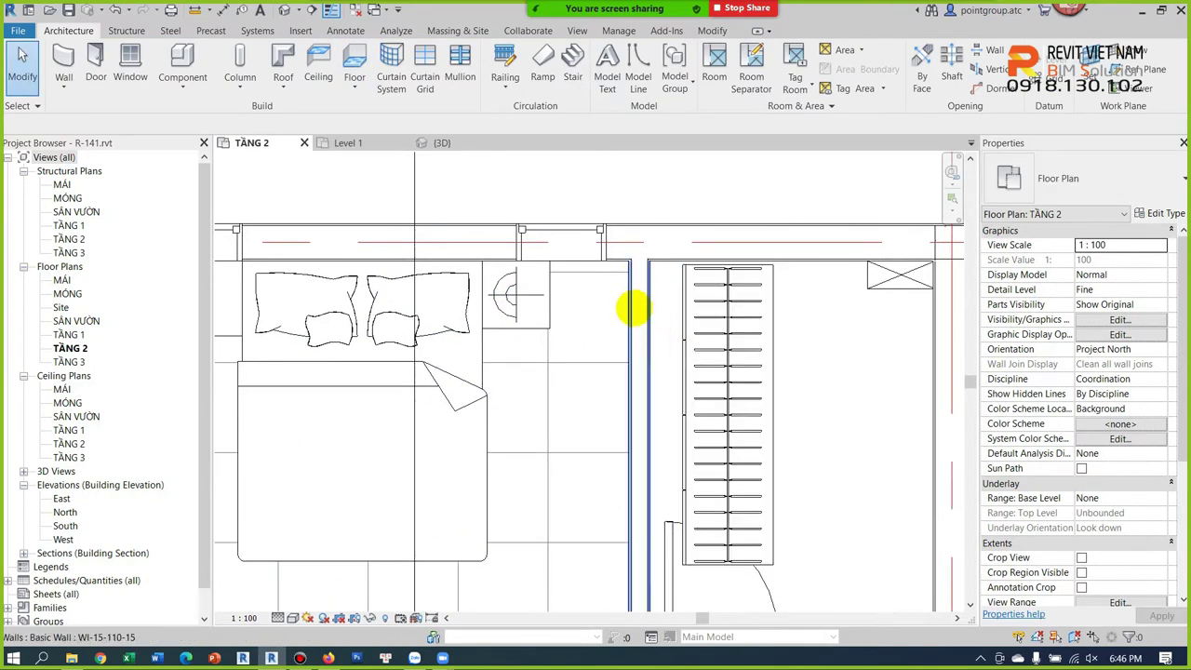
scroll(604, 289, "up", 2)
left_click(662, 335)
Step: Shift the wardrobe to the right, away from the stair-room wall
scroll(664, 271, "down", 2)
scroll(660, 410, "up", 1)
left_click(660, 411)
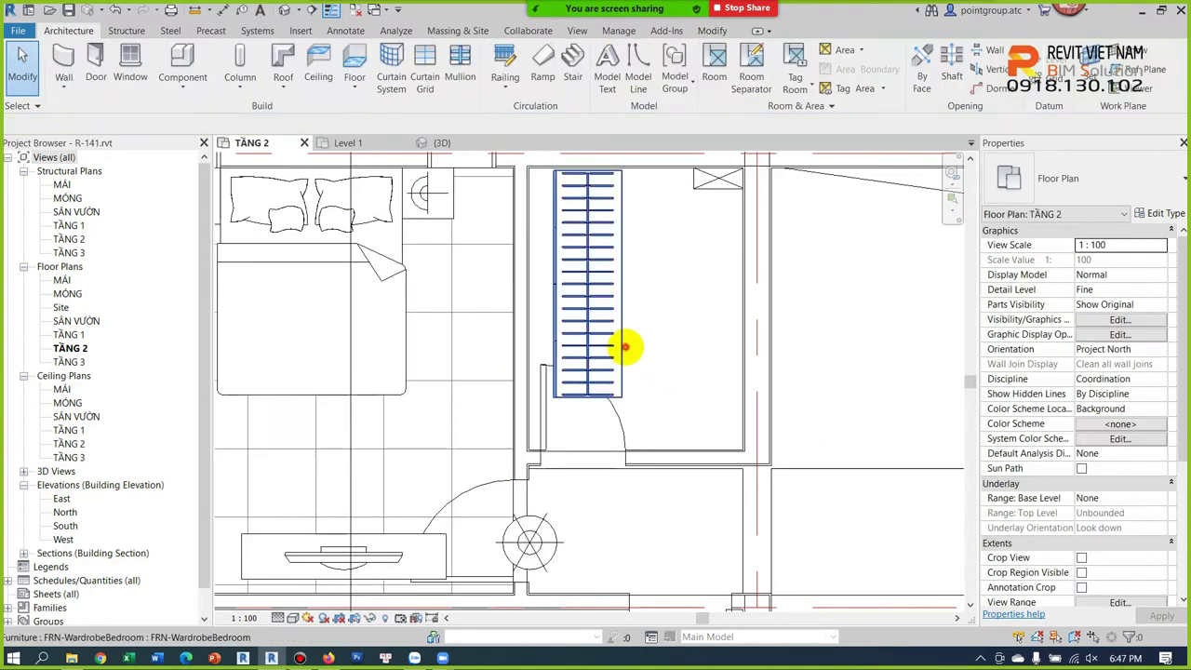
left_click(627, 321)
left_click_drag(627, 314, 723, 314)
key("Escape")
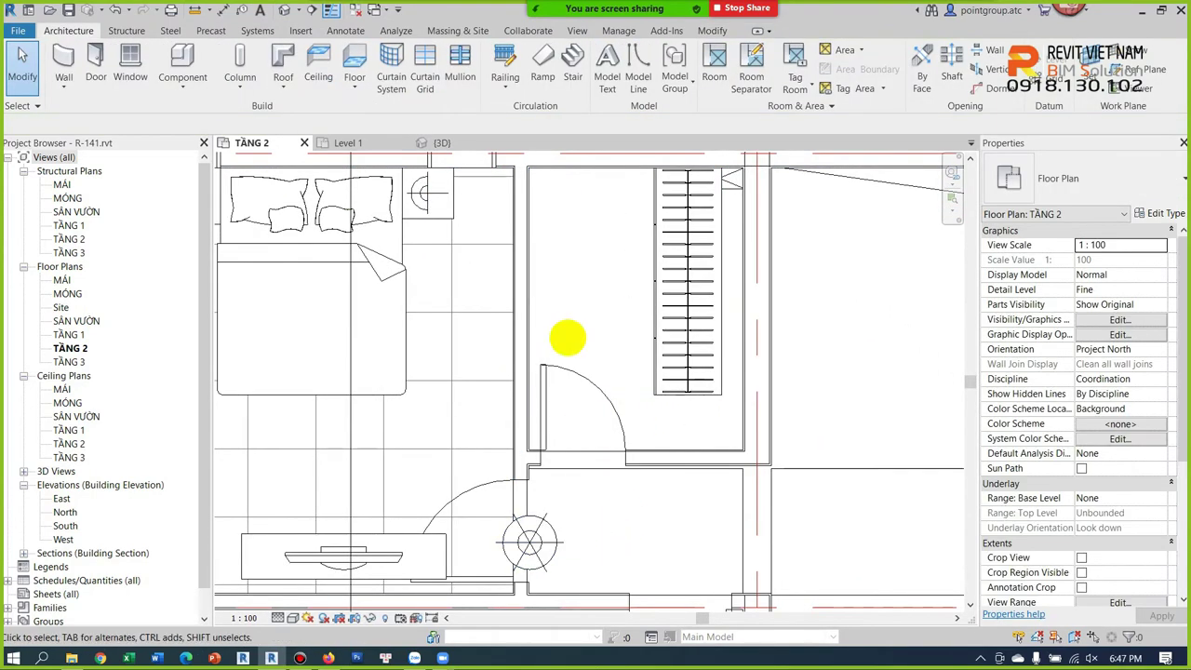
Step: Place an aligned dimension (DI) measuring 1885 between the stair room's left and right walls
left_click(533, 310)
middle_click_drag(535, 313, 548, 404)
left_click(550, 405)
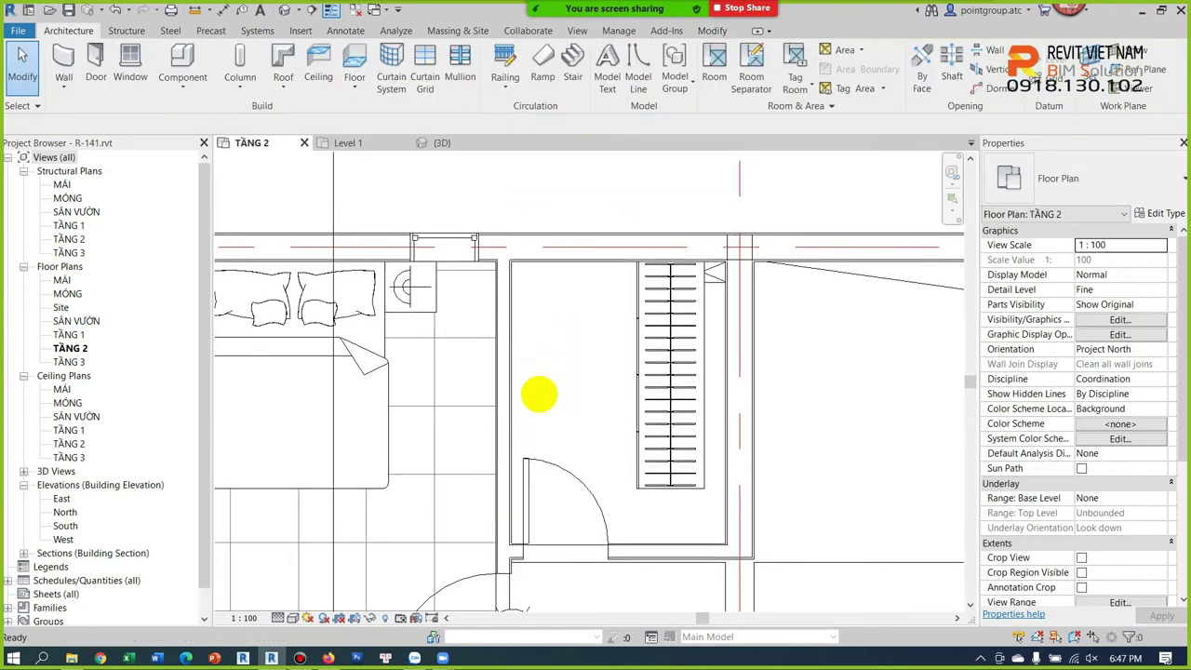
key("d")
key("i")
scroll(525, 391, "up", 1)
left_click(505, 384)
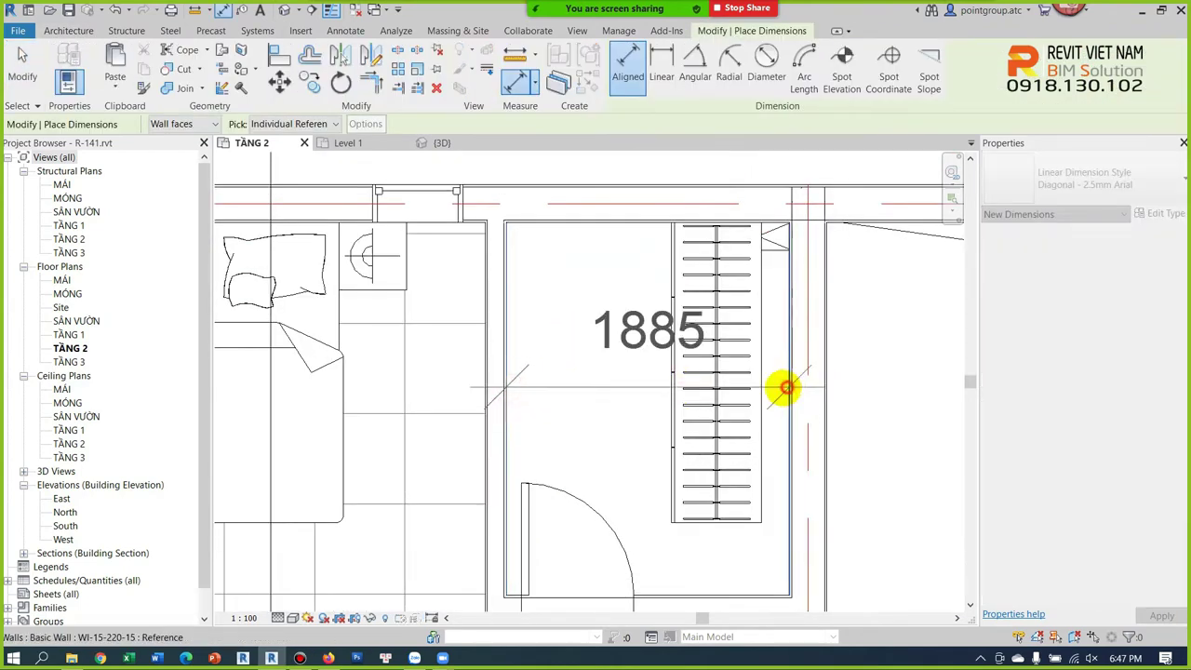
left_click(786, 387)
left_click(603, 363)
key("Escape")
key("Escape")
Step: Select the left wall and change the dimension from 1885 to 1800 so it moves
left_click(499, 412)
left_click(646, 337)
key("Return")
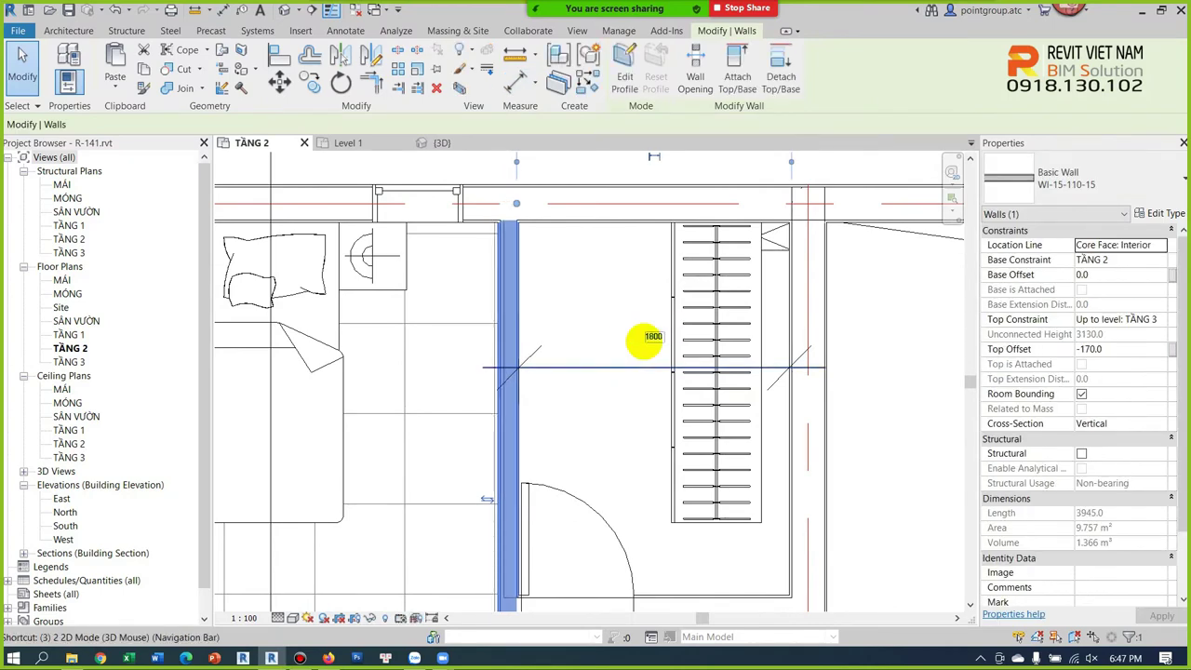
left_click(639, 346)
Step: Delete the helper 1800 dimension and open the floor boundary for editing
left_click(606, 370)
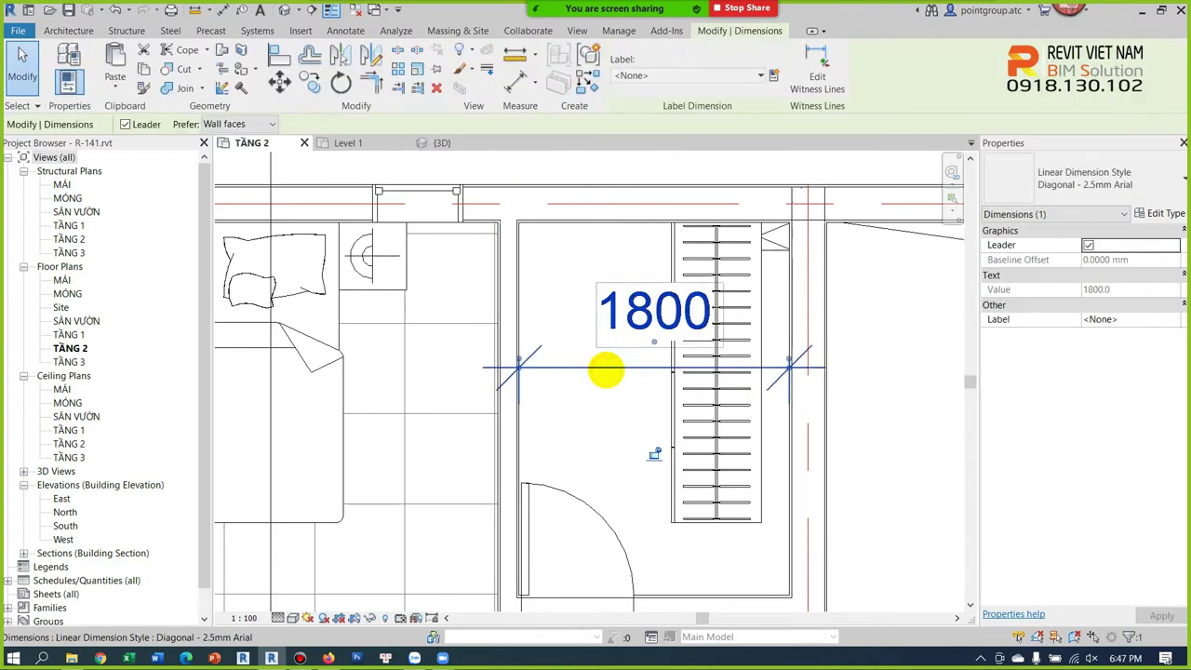
left_click(521, 326)
left_click(595, 366)
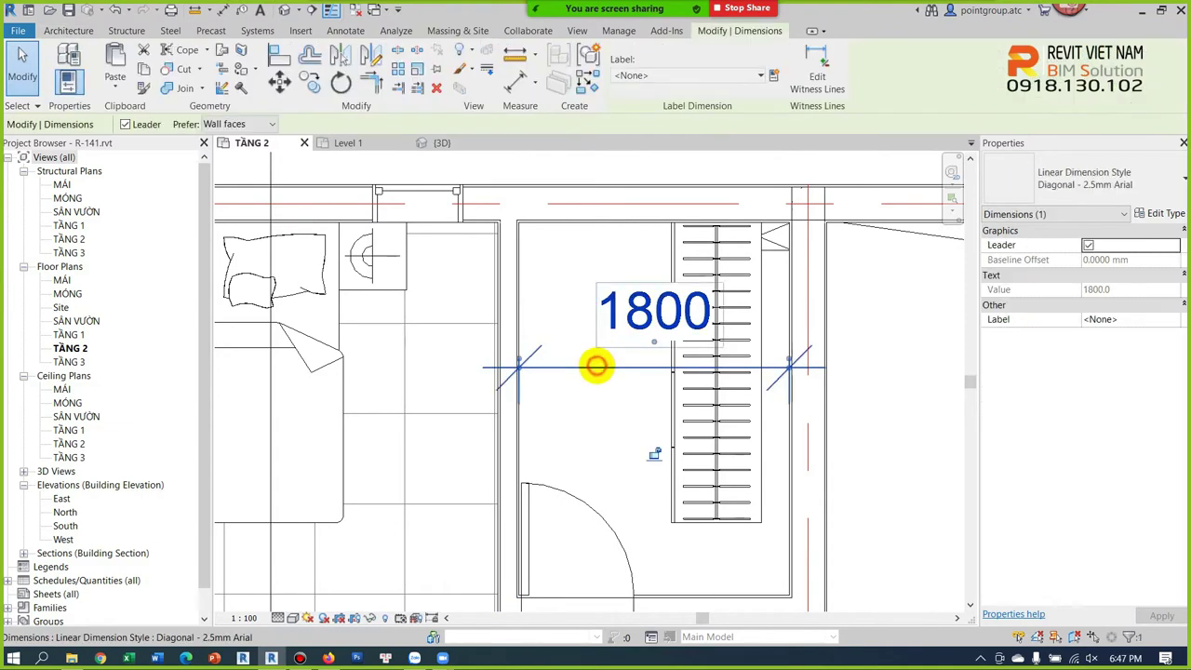
key("Delete")
double_click(470, 328)
scroll(503, 270, "up", 3)
scroll(511, 254, "down", 3)
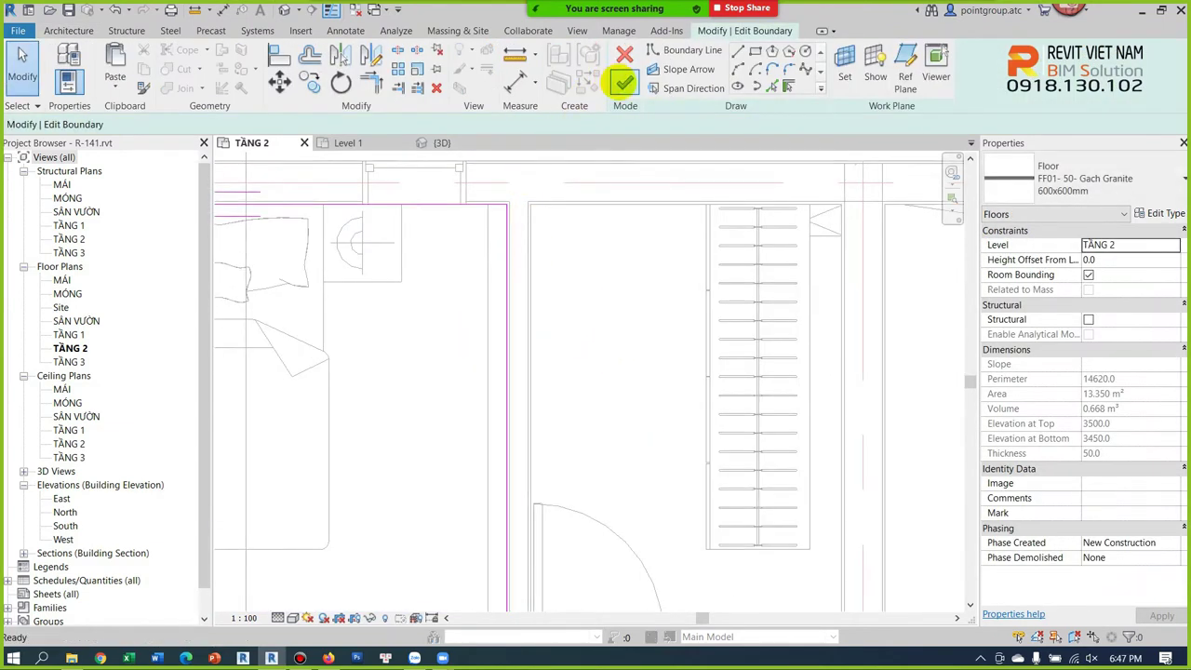
left_click(623, 84)
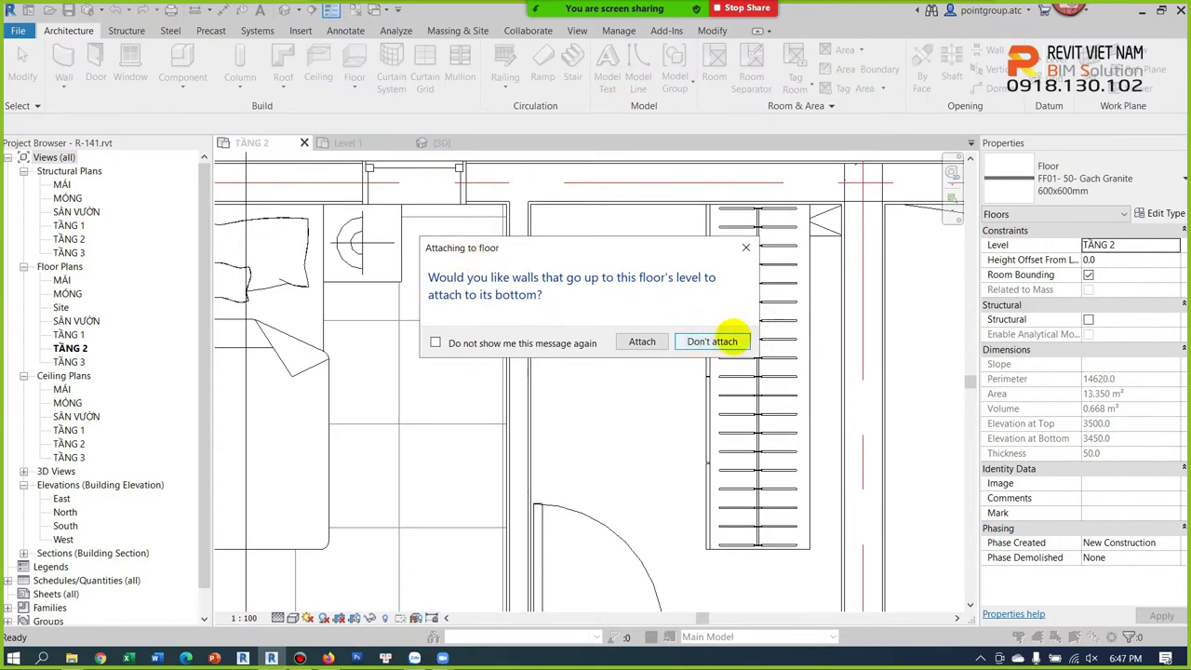
left_click(712, 341)
left_click(481, 322)
scroll(550, 317, "down", 2)
scroll(550, 316, "up", 2)
scroll(705, 297, "up", 2)
scroll(657, 298, "up", 2)
left_click(814, 323)
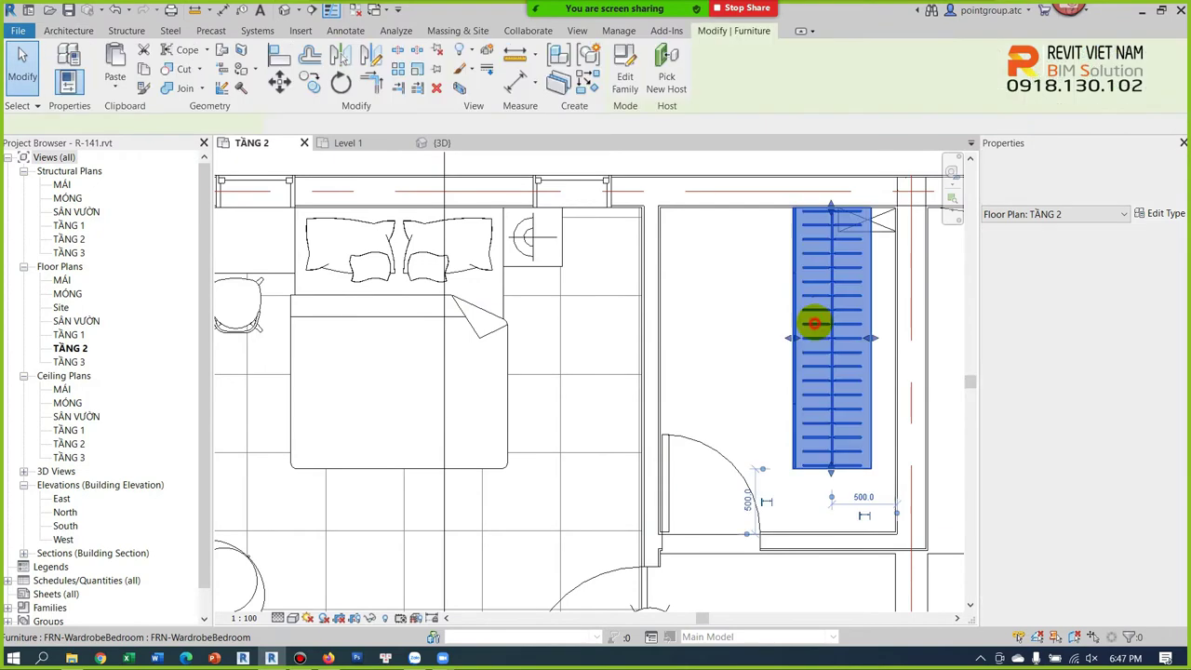
Step: Move the wardrobe left beside the bed and up against the top bedroom wall
left_click_drag(814, 323, 588, 311)
scroll(637, 200, "up", 3)
scroll(605, 231, "up", 2)
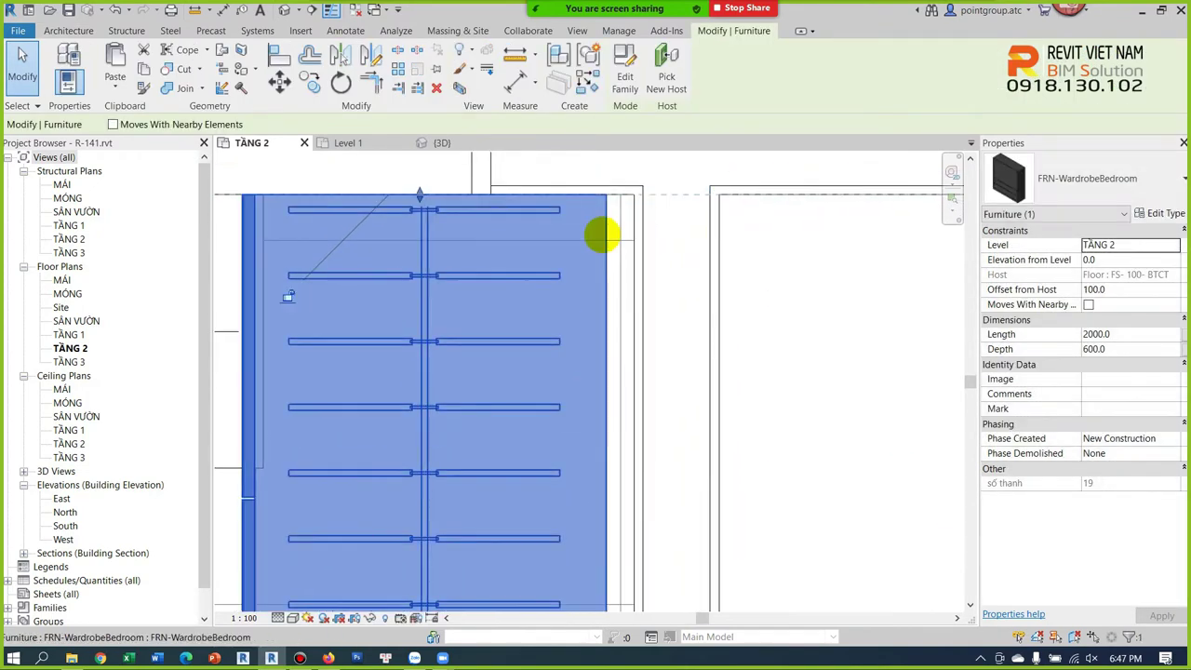
mouse_move(607, 231)
left_mouse_down()
mouse_move(624, 240)
mouse_move(633, 228)
mouse_move(613, 238)
left_mouse_up()
key("v")
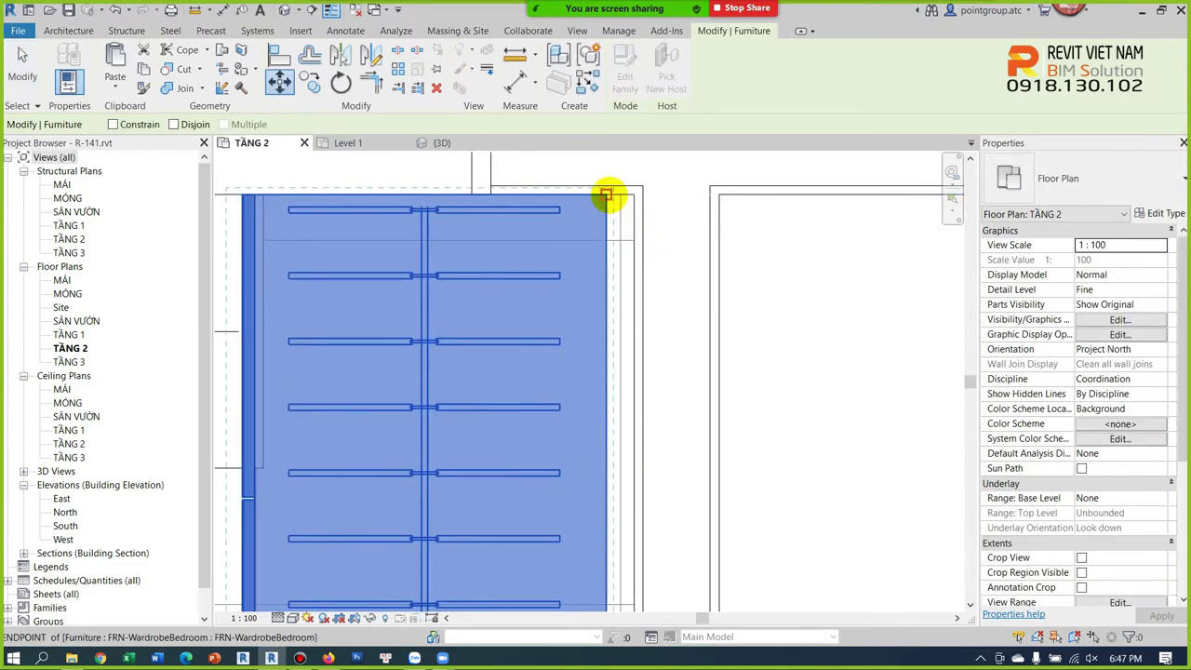
key("Escape")
scroll(686, 253, "down", 5)
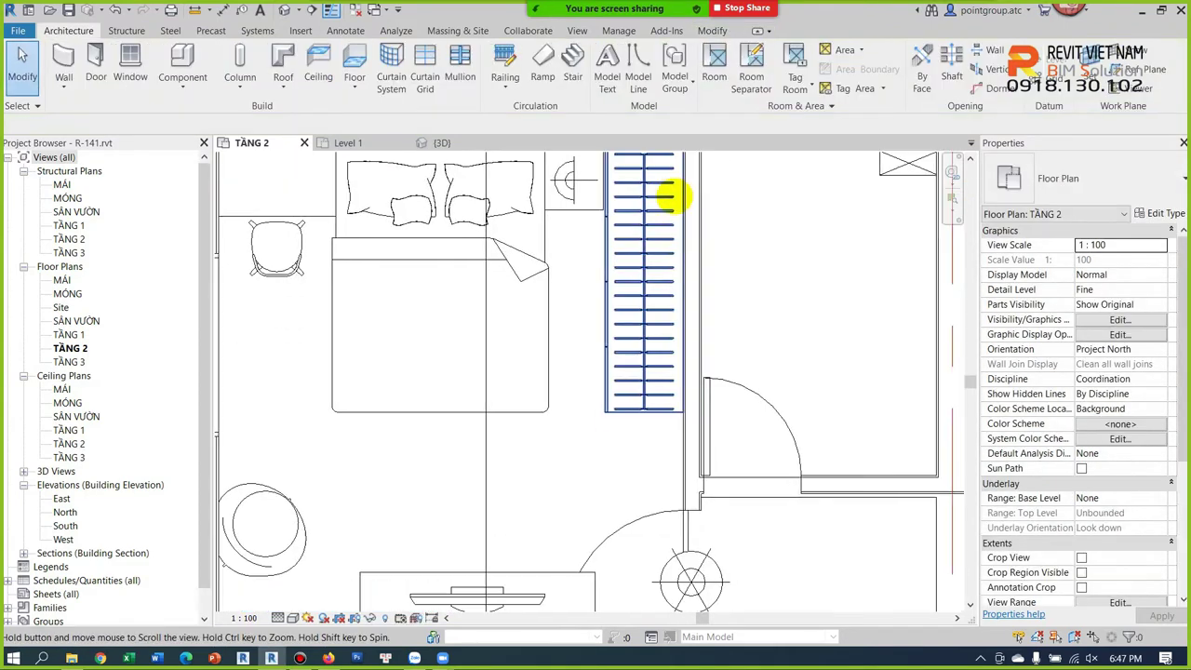
Step: Test-stretch the wardrobe's end grip toward 2475 and check it in a panned view
left_click(646, 332)
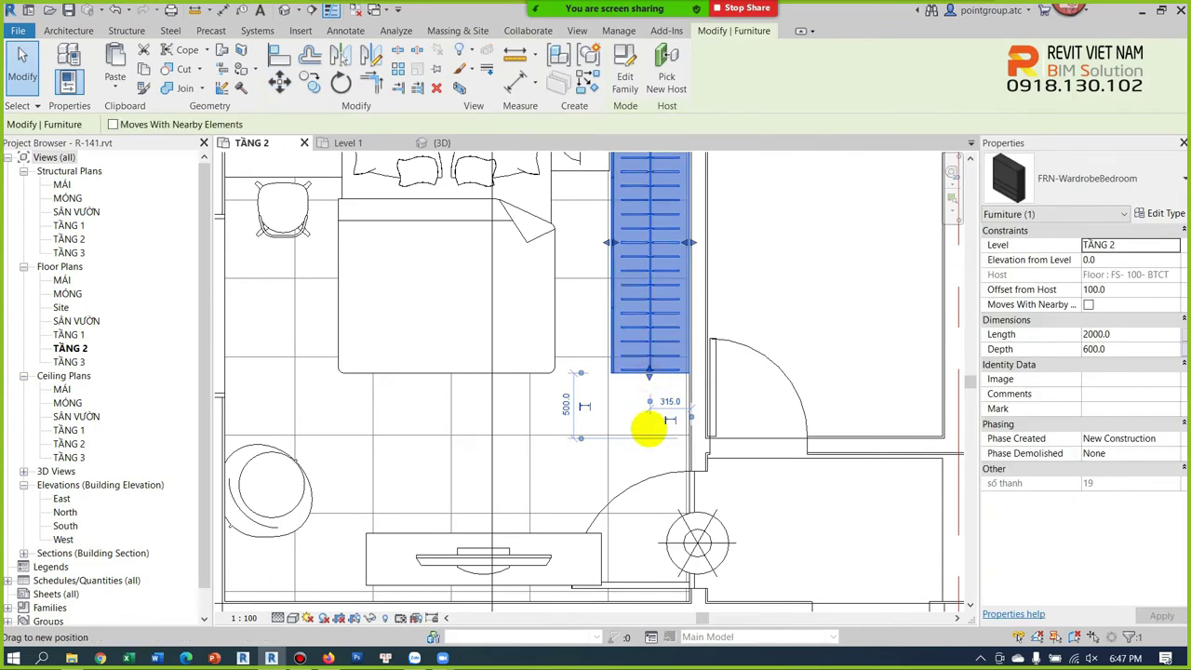
left_click_drag(649, 428, 646, 420)
scroll(646, 424, "up", 2)
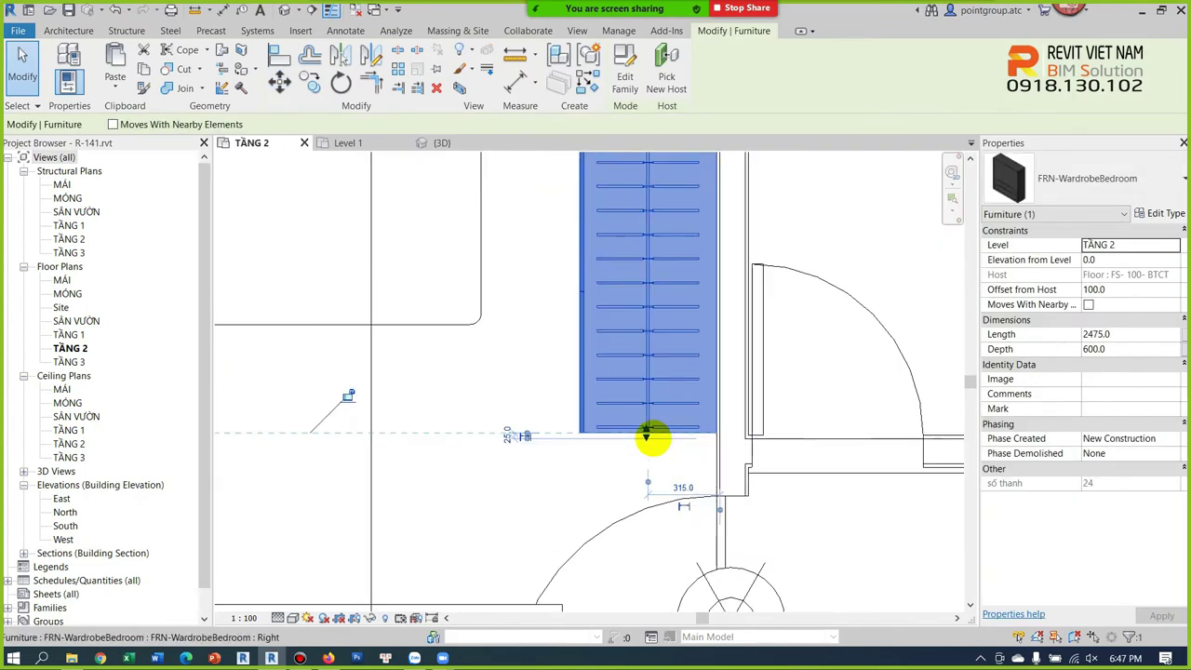
scroll(646, 428, "up", 2)
middle_click_drag(672, 330, 652, 416)
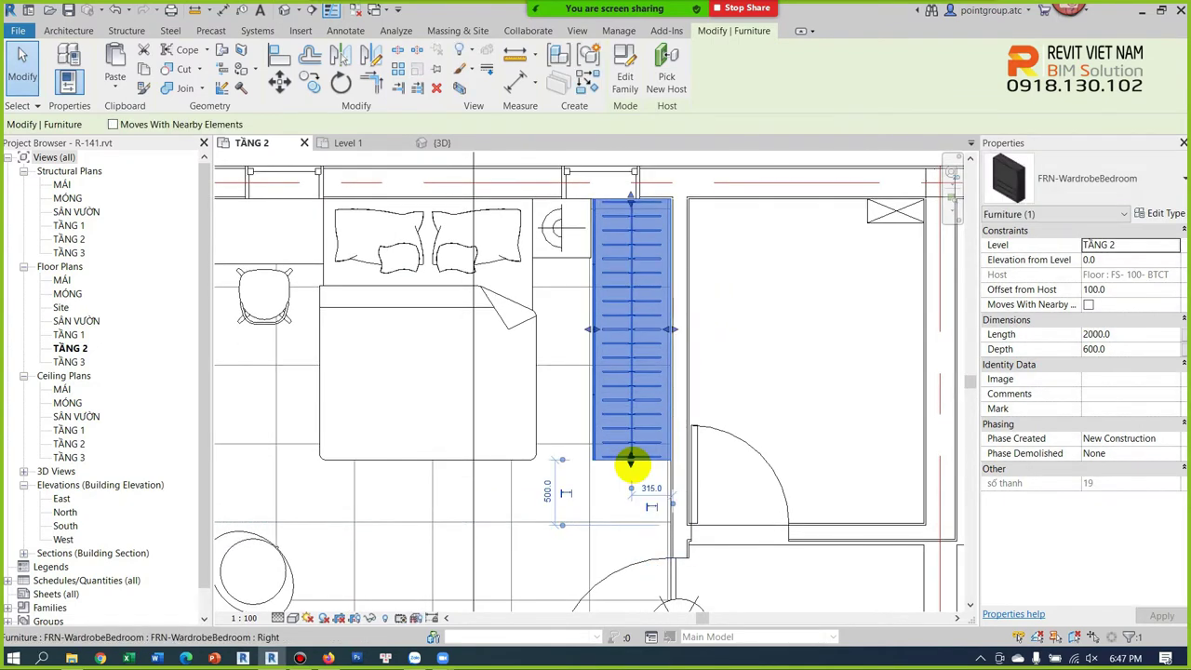
Step: Start Align (AL) using the bed's bottom edge as the reference
left_click(583, 471)
key("a")
key("l")
left_click(447, 458)
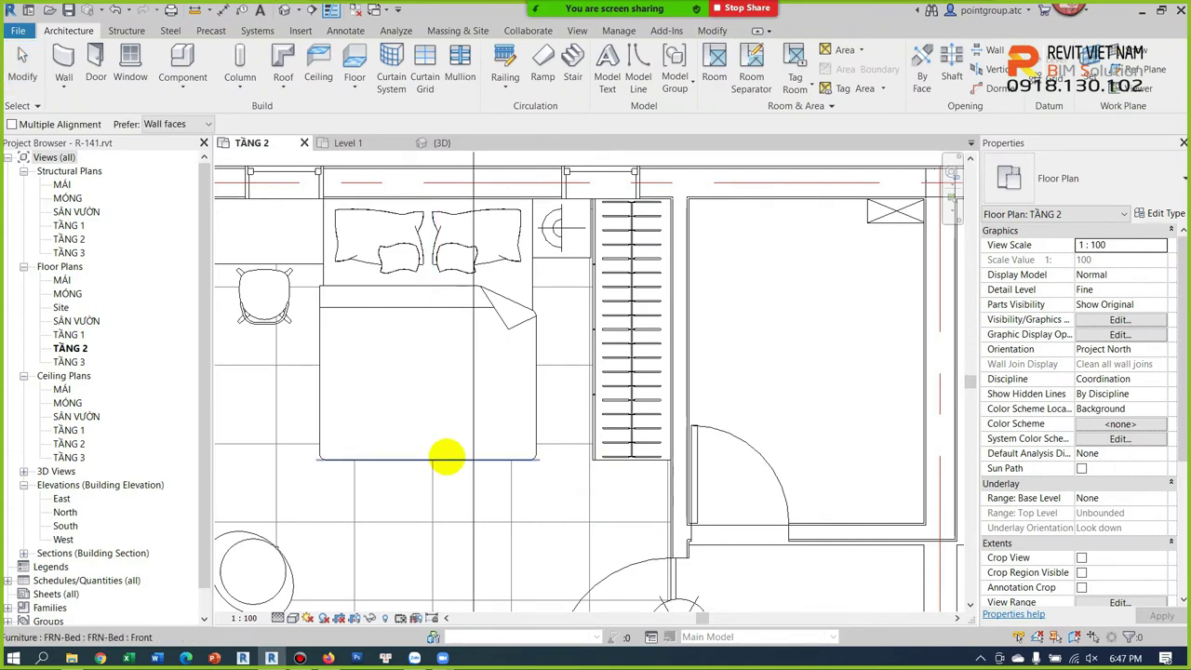
Step: Cancel the alignment and check the bedside cabinet's position
key("Escape")
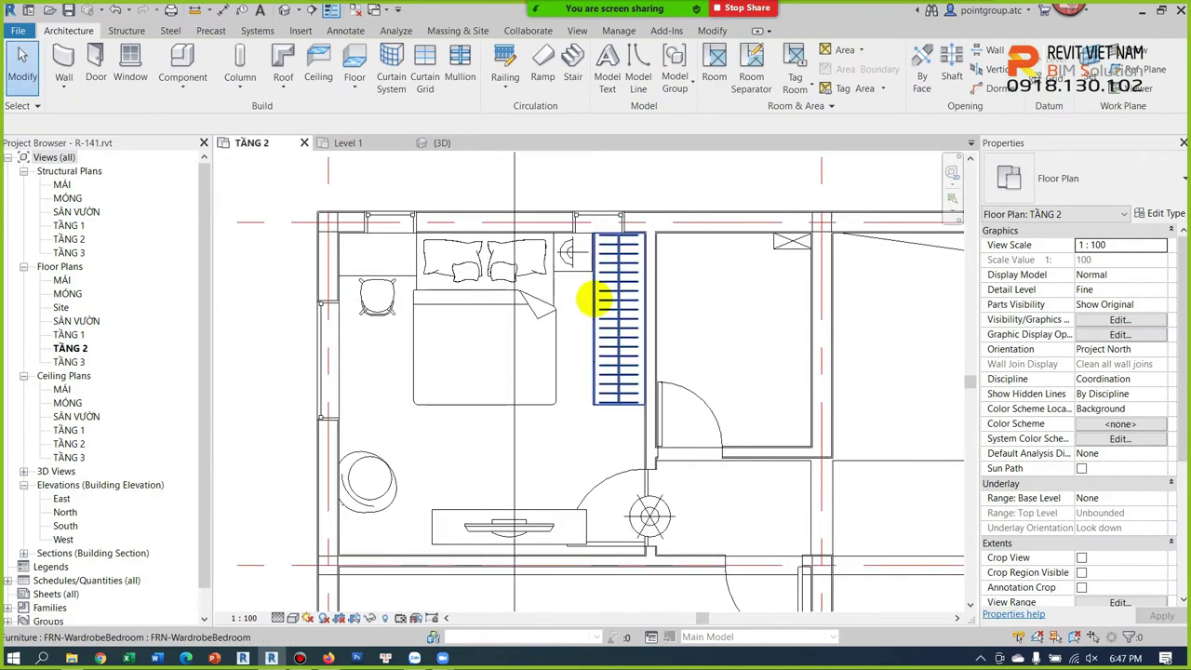
scroll(596, 270, "up", 2)
left_click(606, 308)
scroll(633, 265, "up", 1)
scroll(631, 233, "up", 1)
scroll(630, 226, "down", 1)
middle_click_drag(630, 226, 620, 346)
key("Escape")
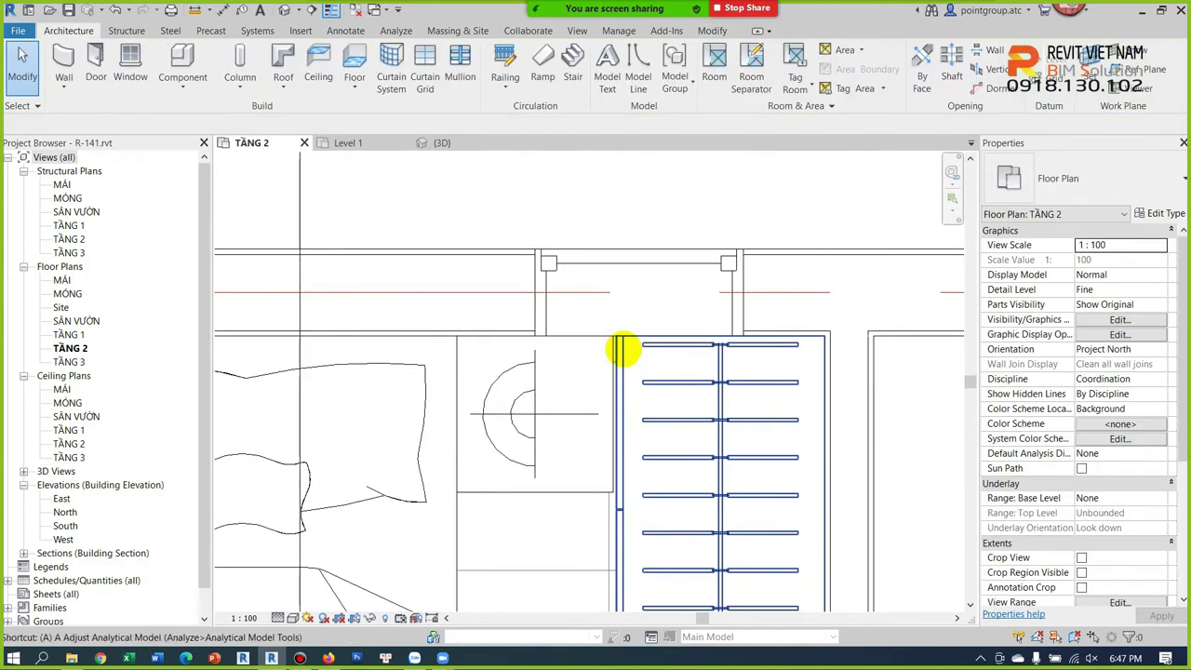
Step: Align the window-side wall to the wardrobe's edge
key("l")
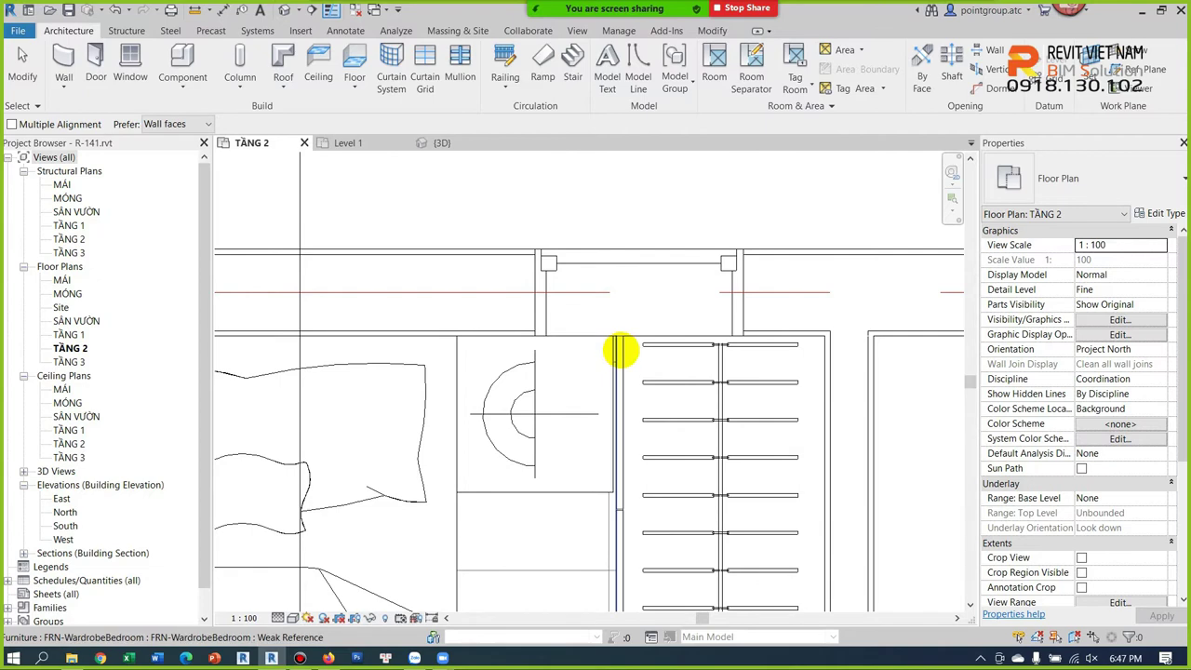
left_click(619, 350)
left_click(740, 298)
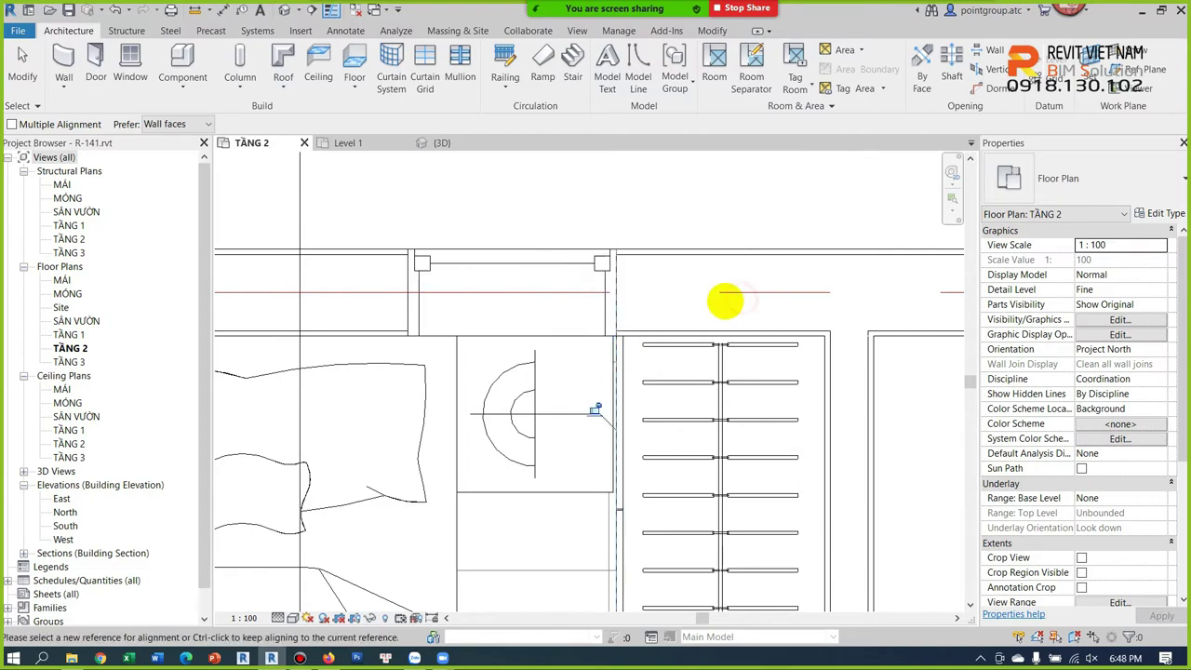
key("Escape")
scroll(572, 327, "down", 3)
middle_click_drag(571, 327, 810, 298)
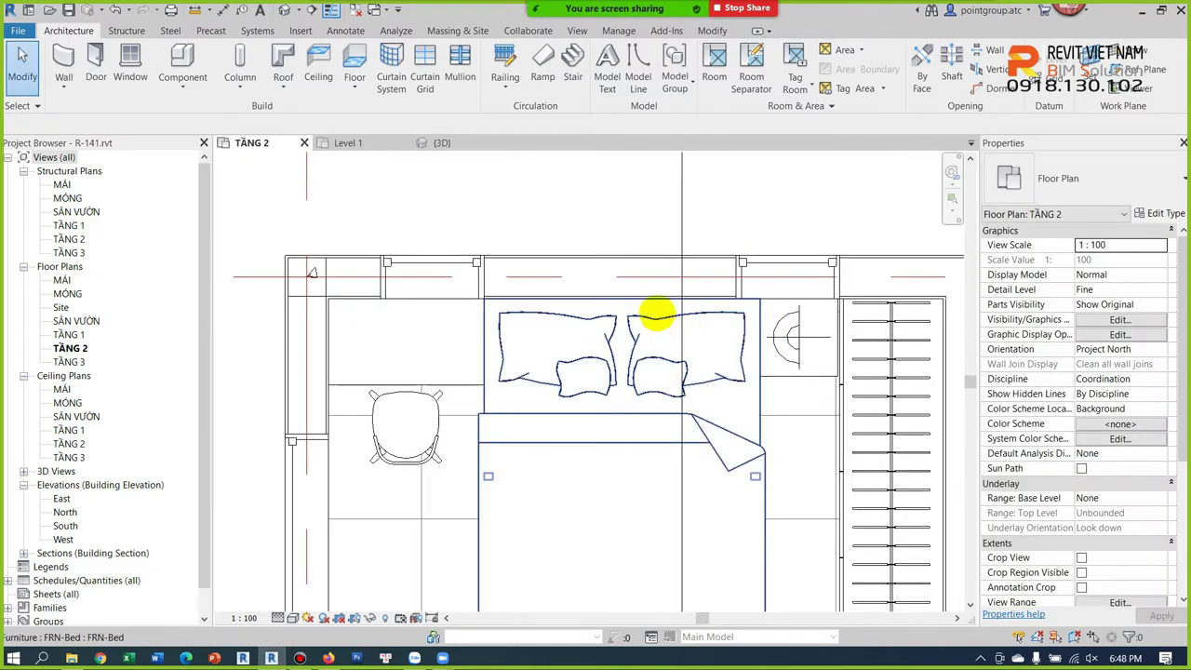
Step: Align the bed so it lines up with the reference edge
key("a")
key("l")
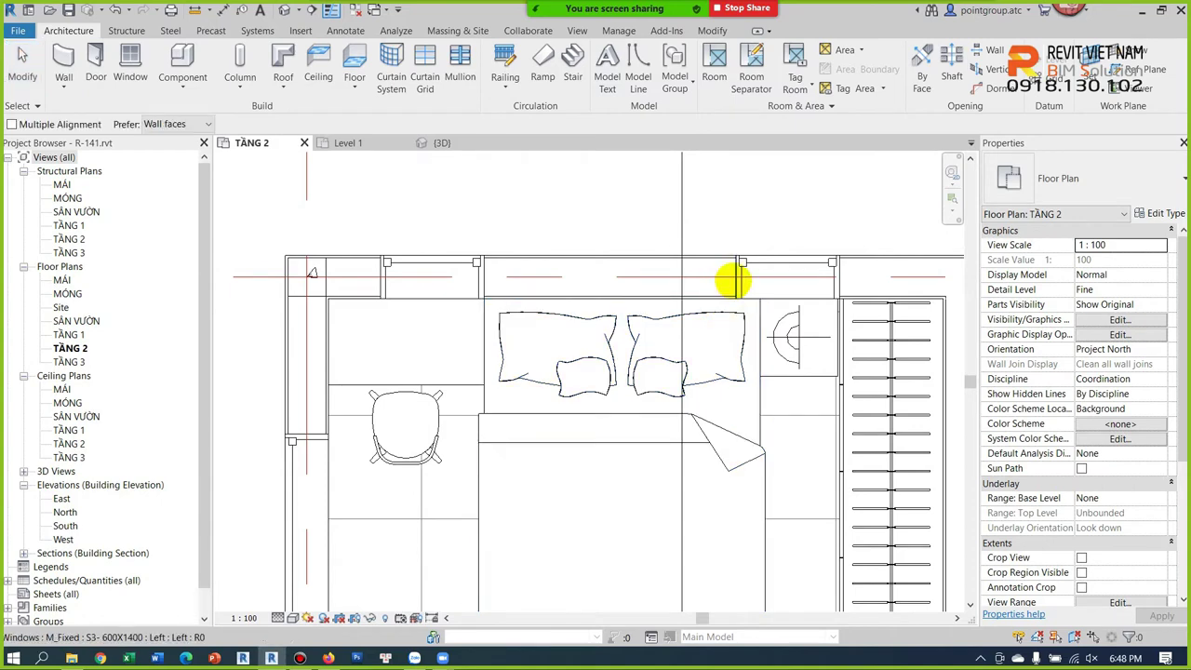
left_click(751, 321)
key("Escape")
Step: Check the bedside cabinet and dressing table by selecting each in turn
left_click(763, 335)
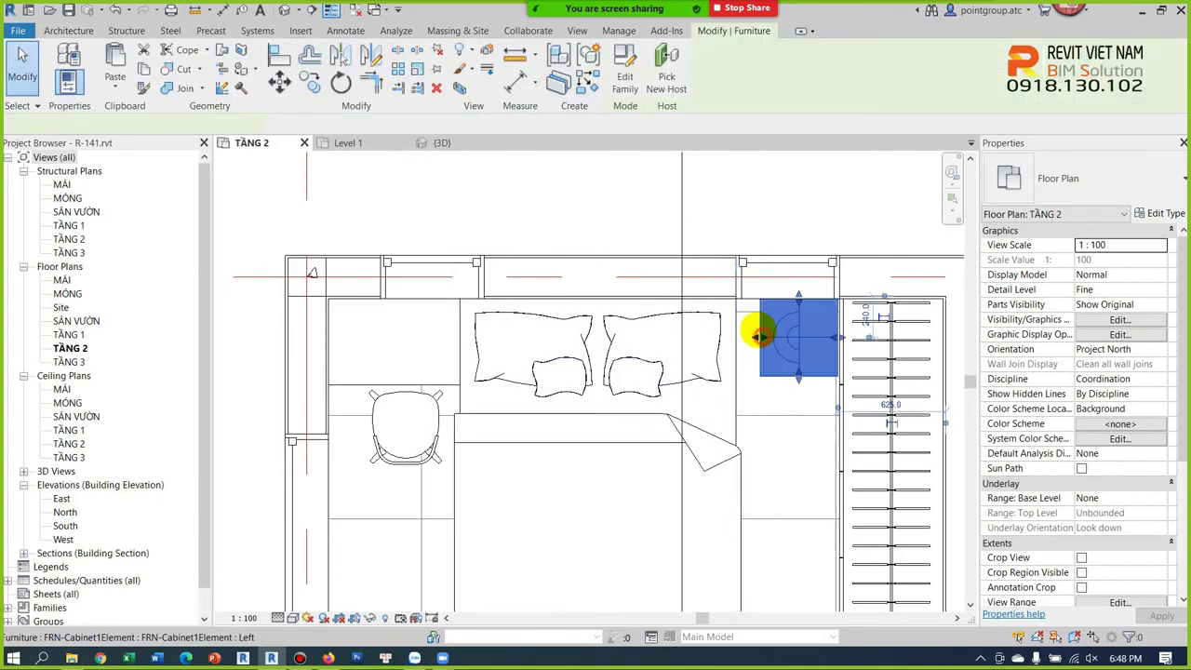
scroll(757, 333, "up", 2)
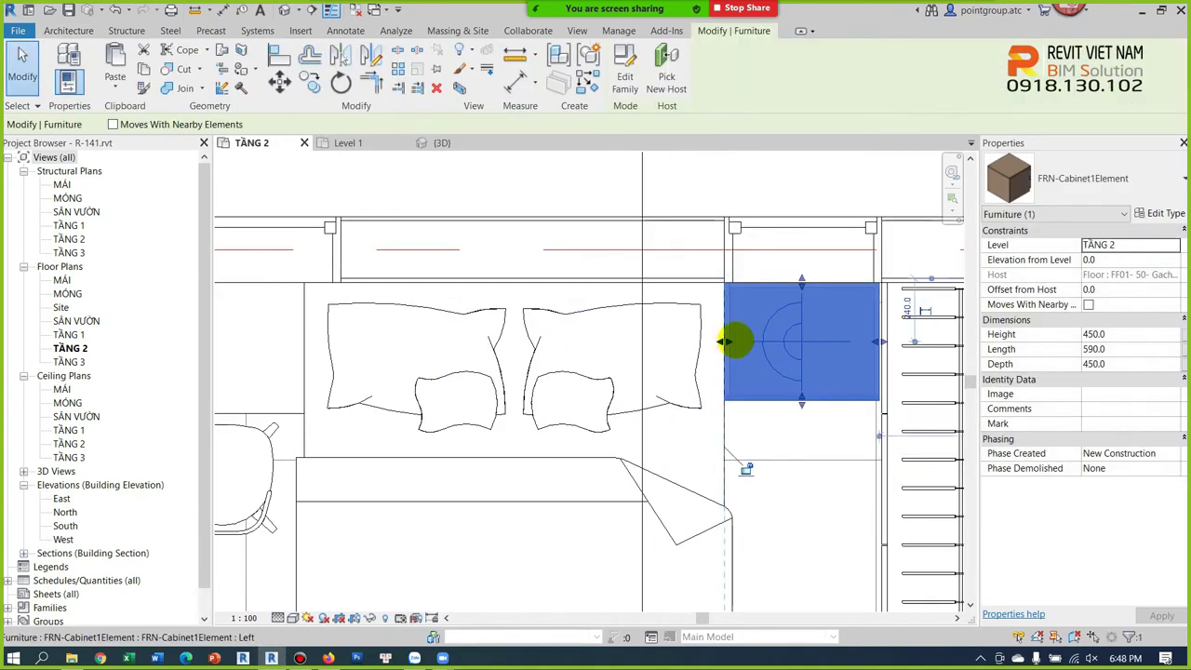
key("Escape")
scroll(810, 330, "down", 2)
scroll(643, 319, "up", 2)
left_click(649, 389)
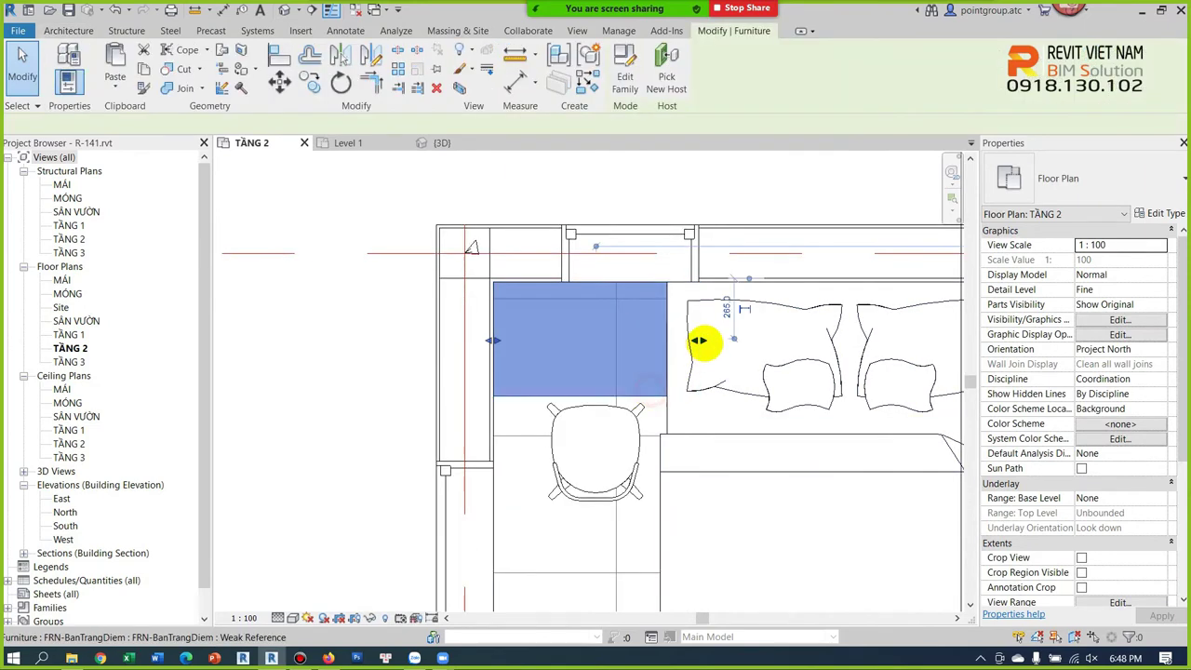
key("Escape")
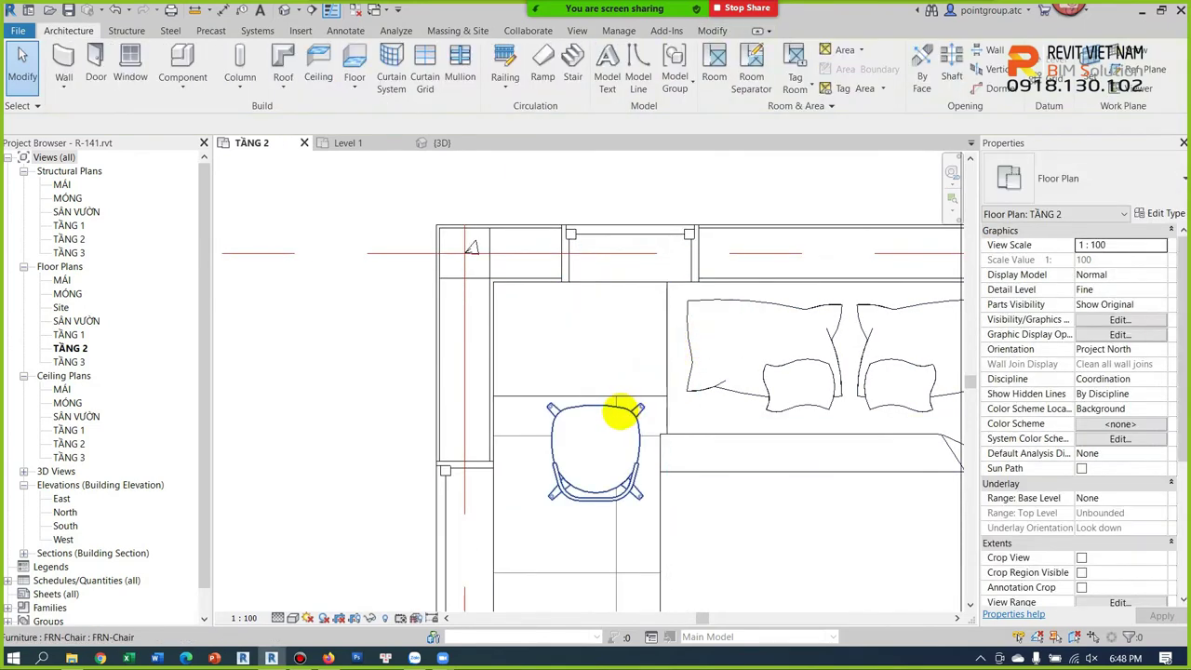
Step: Nudge the small chair slightly left beside the dressing table
left_click(633, 417)
left_click_drag(638, 420, 612, 424)
key("Escape")
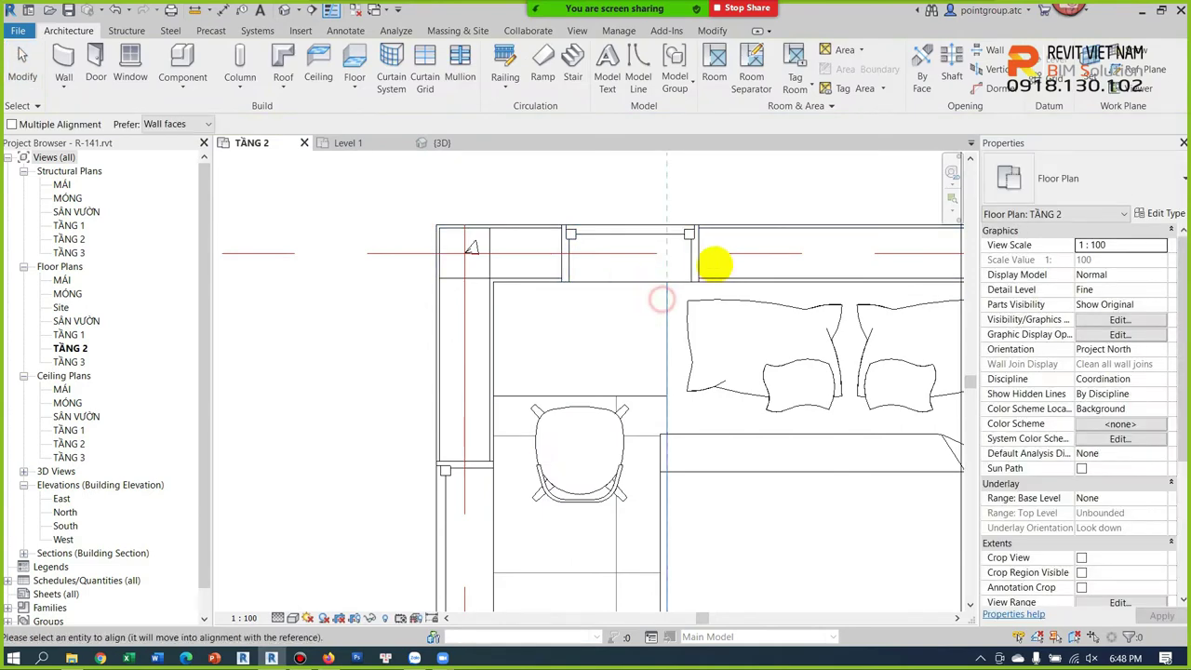
key("Escape")
scroll(693, 265, "down", 1)
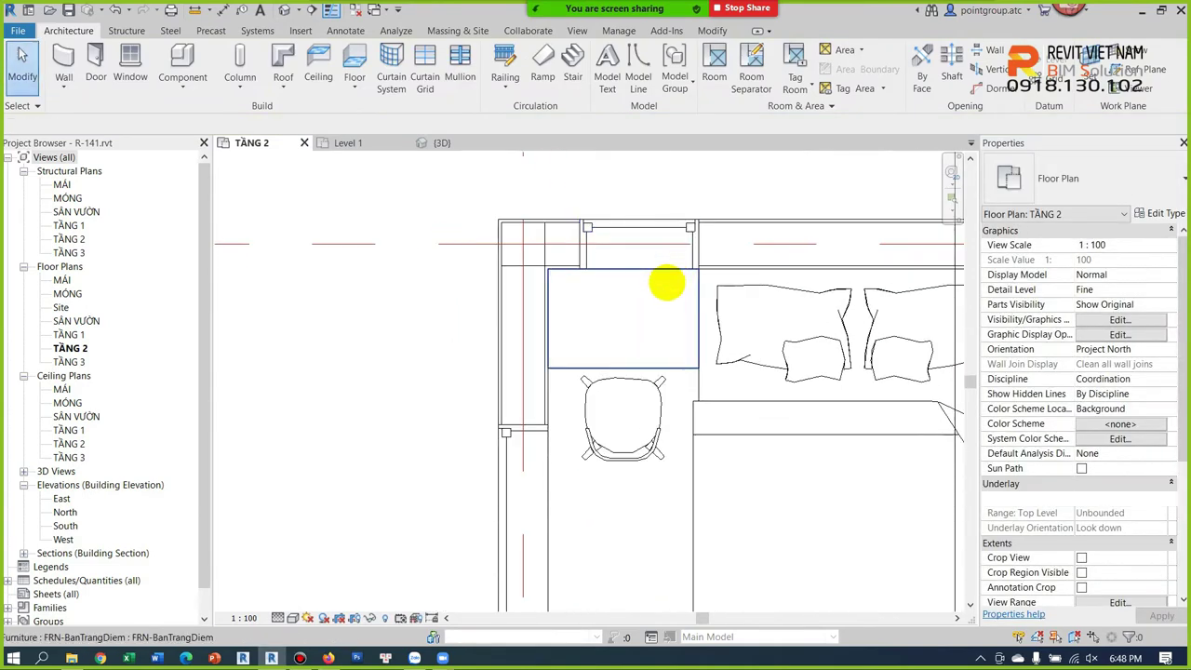
Step: Align the dressing table flush with the bedroom's top wall, then zoom out over the room
key("a")
key("l")
left_click(625, 310)
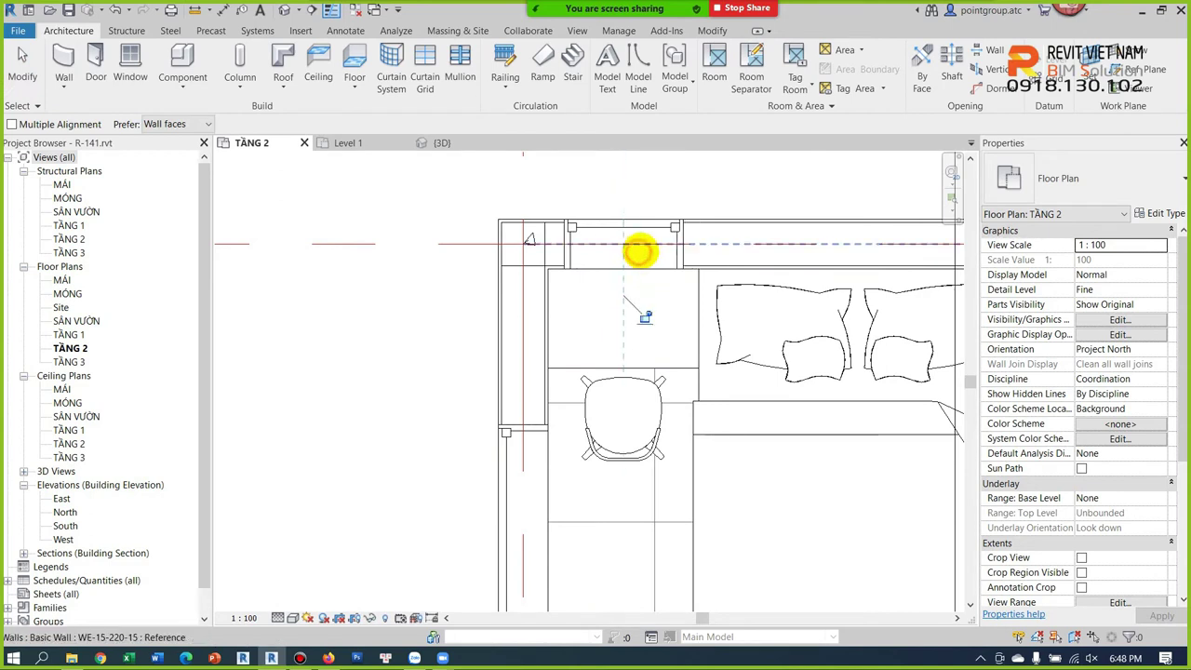
left_click(638, 250)
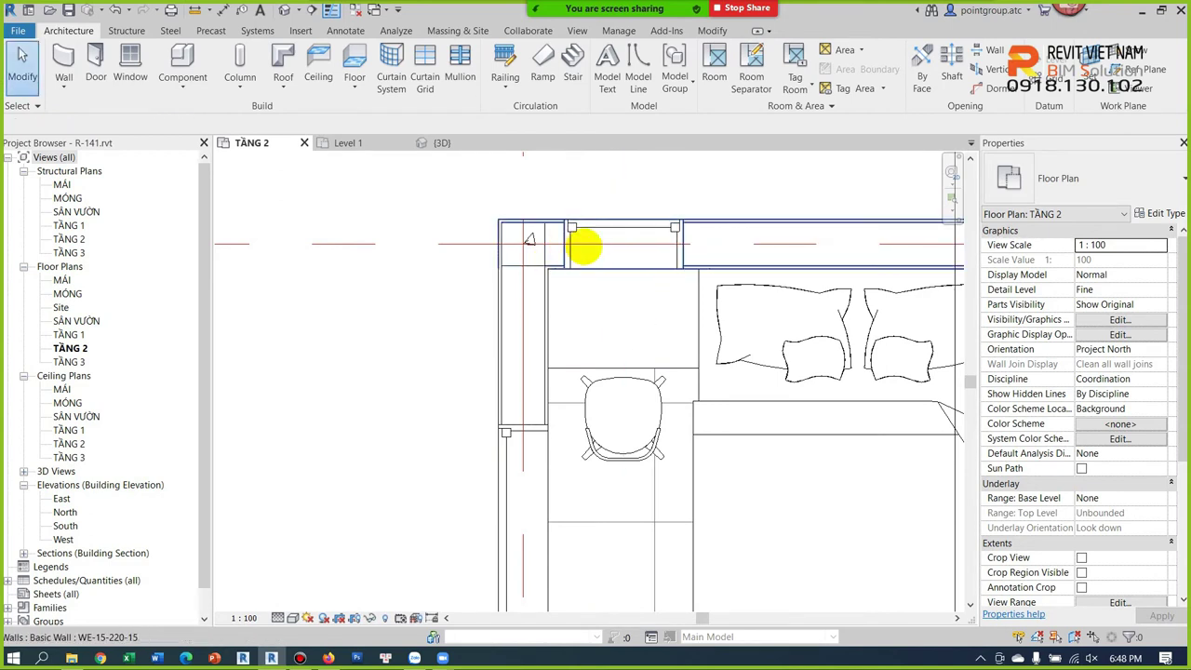
key("l")
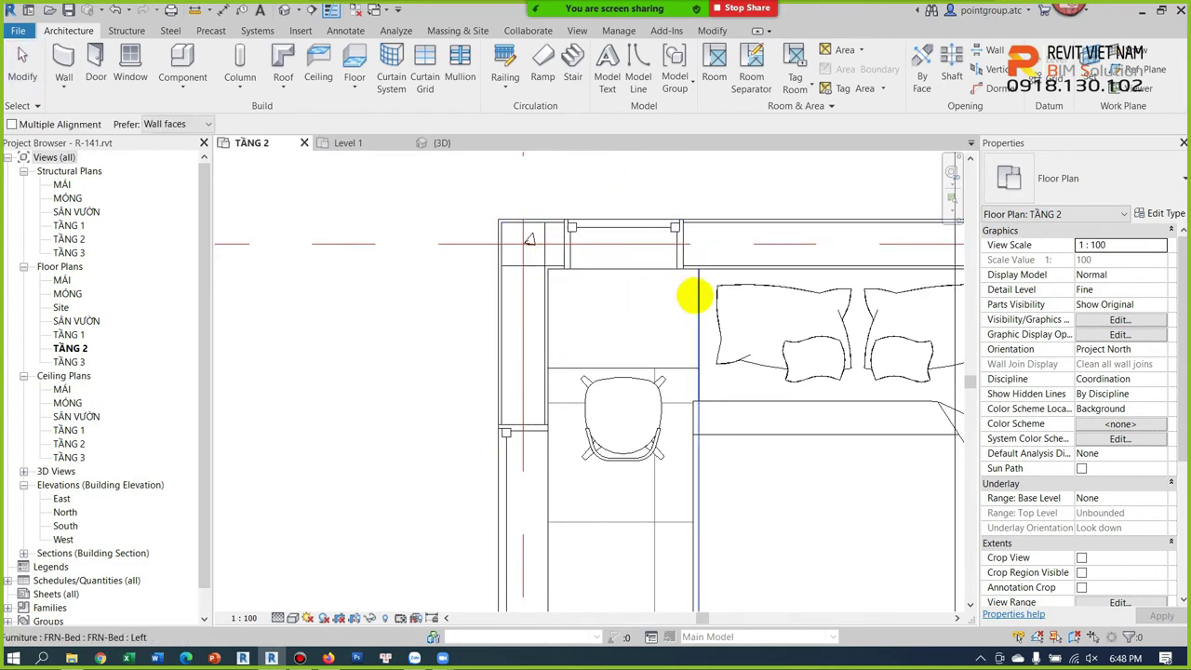
key("Escape")
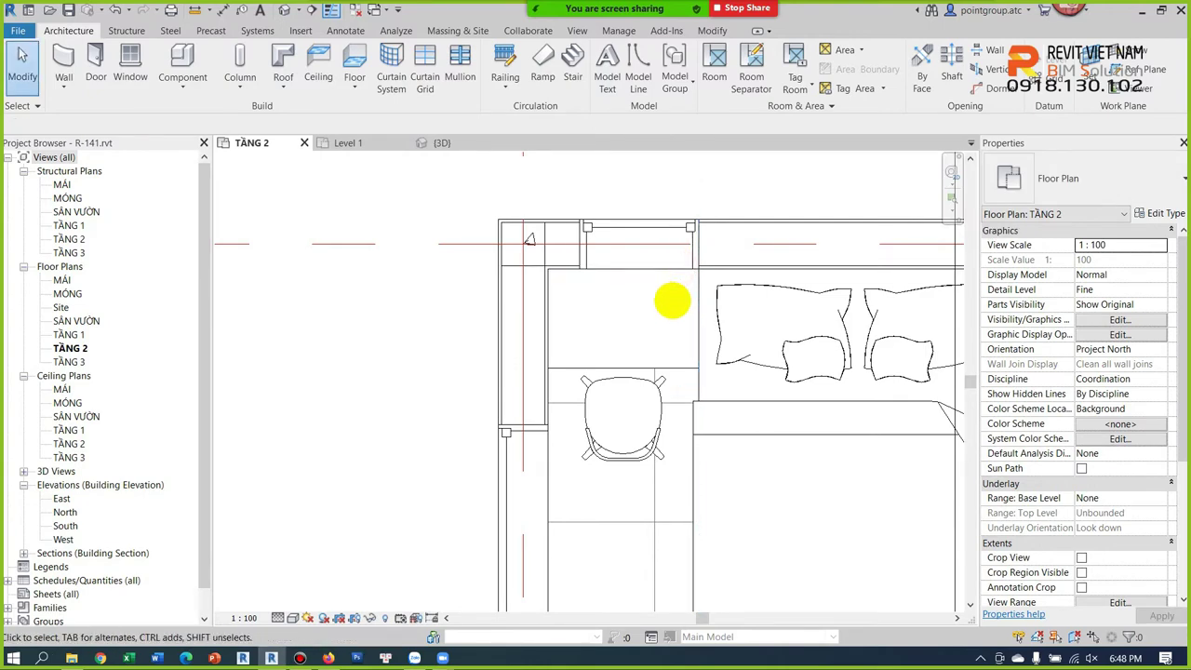
scroll(551, 278, "down", 3)
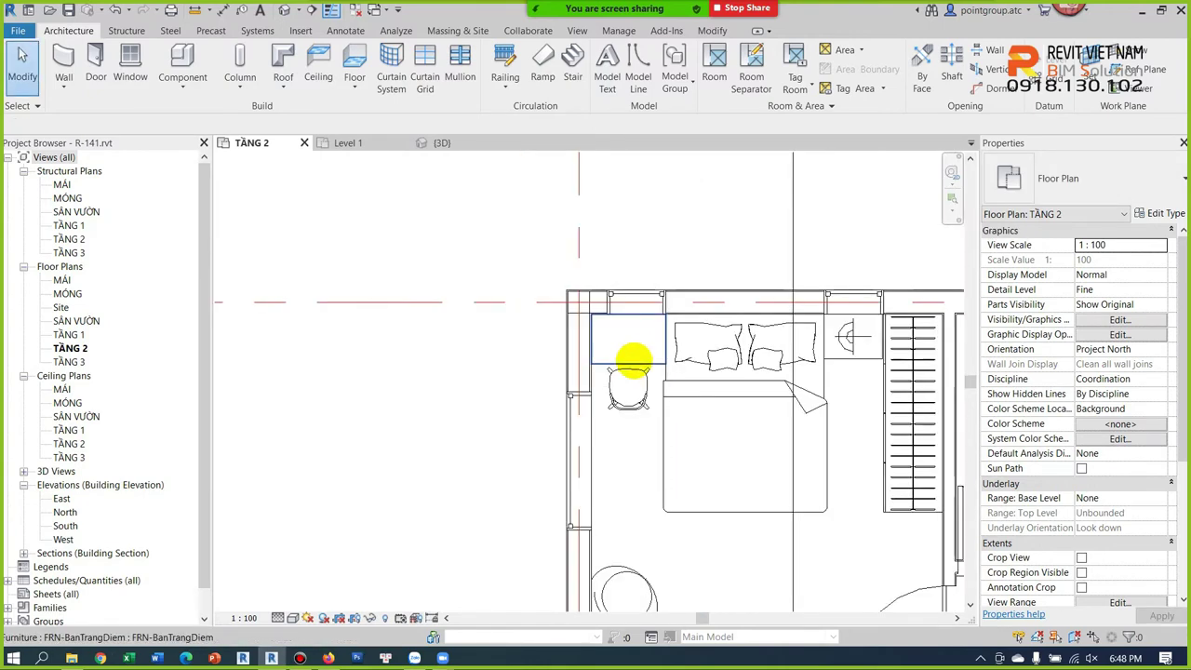
scroll(717, 346, "down", 1)
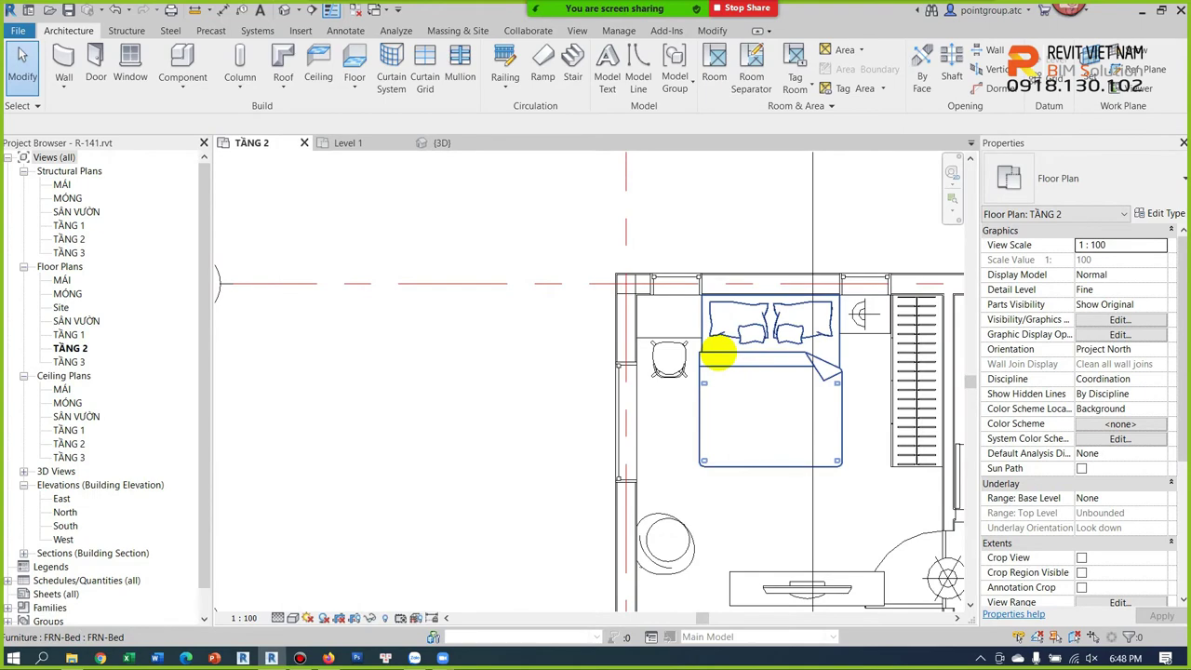
Step: Pan to show the whole bedroom and drag the round chair to a new spot
middle_click_drag(686, 372, 586, 374)
left_click(526, 410)
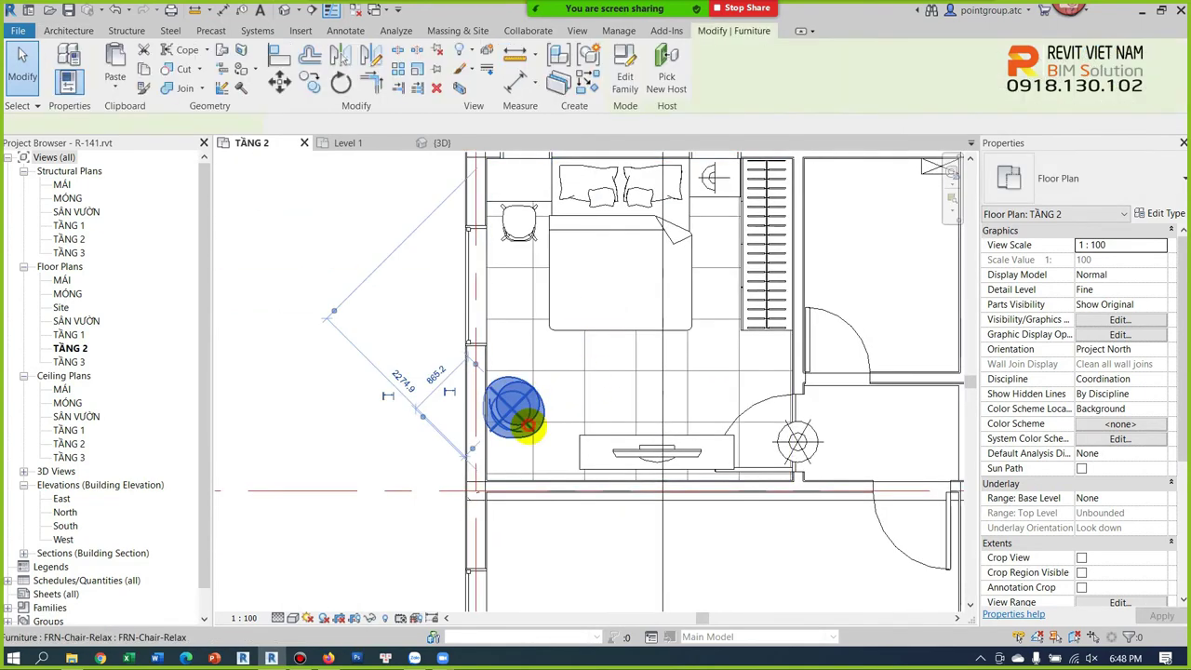
scroll(535, 411, "up", 2)
key("Escape")
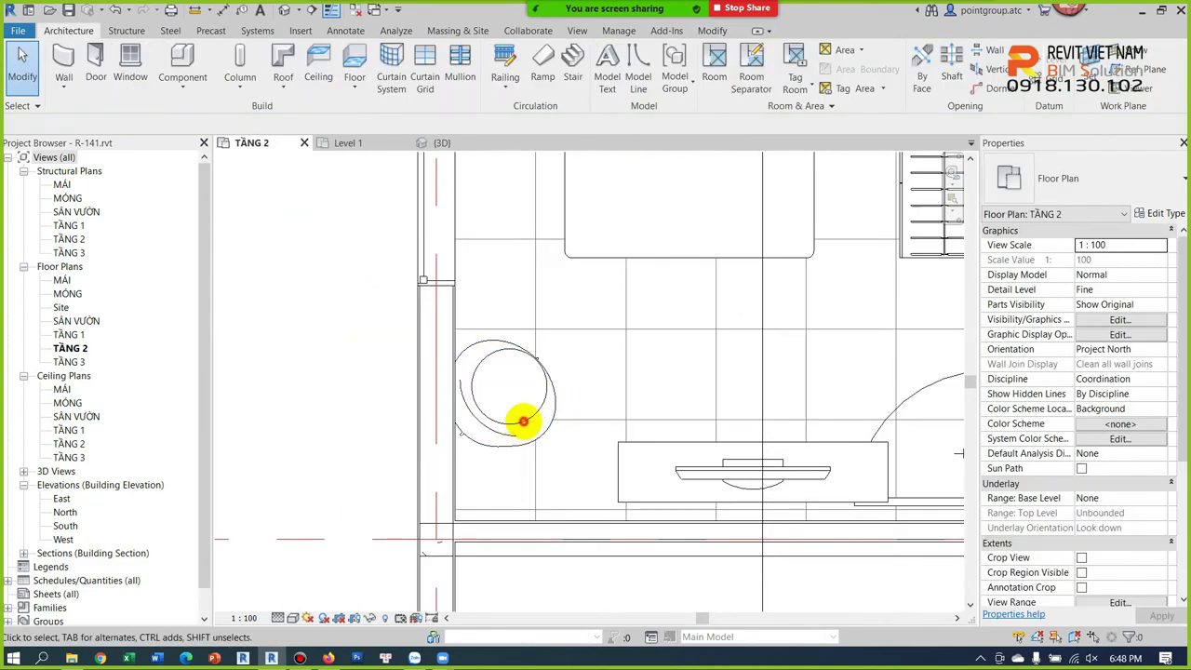
scroll(524, 420, "down", 1)
left_click(502, 406)
scroll(500, 406, "up", 1)
mouse_move(502, 391)
left_mouse_down()
mouse_move(553, 400)
mouse_move(553, 374)
left_mouse_up()
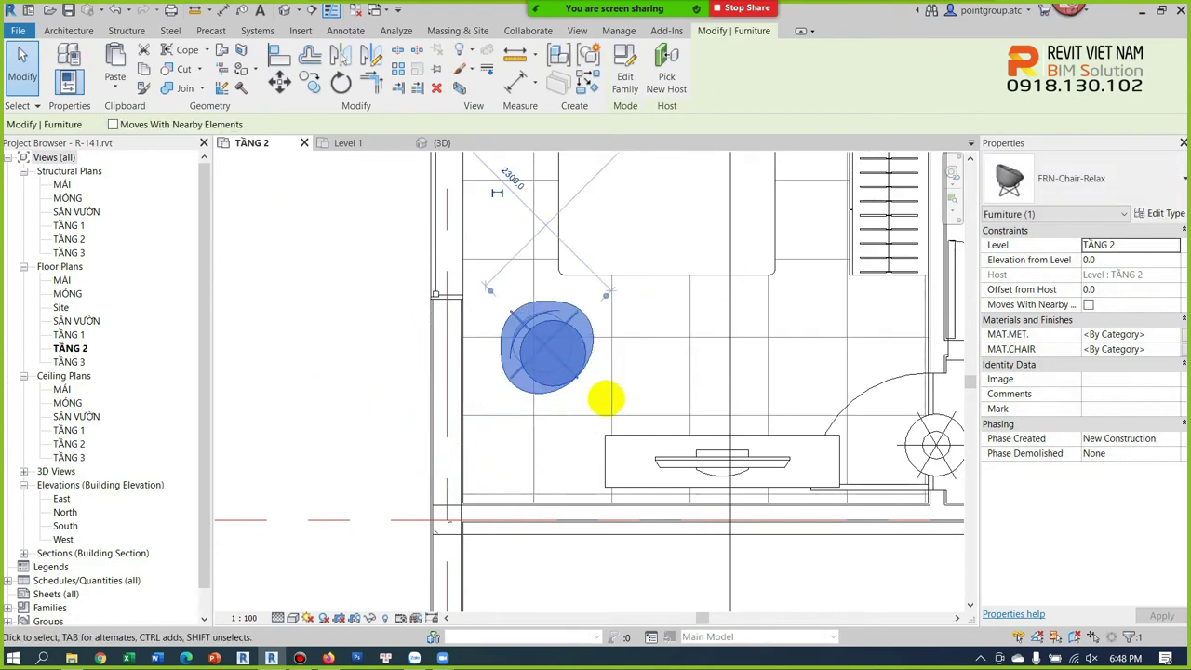
left_click(606, 398)
scroll(561, 452, "down", 1)
scroll(521, 419, "up", 1)
Step: Slide the window in the left wall down along the wall
left_click(486, 398)
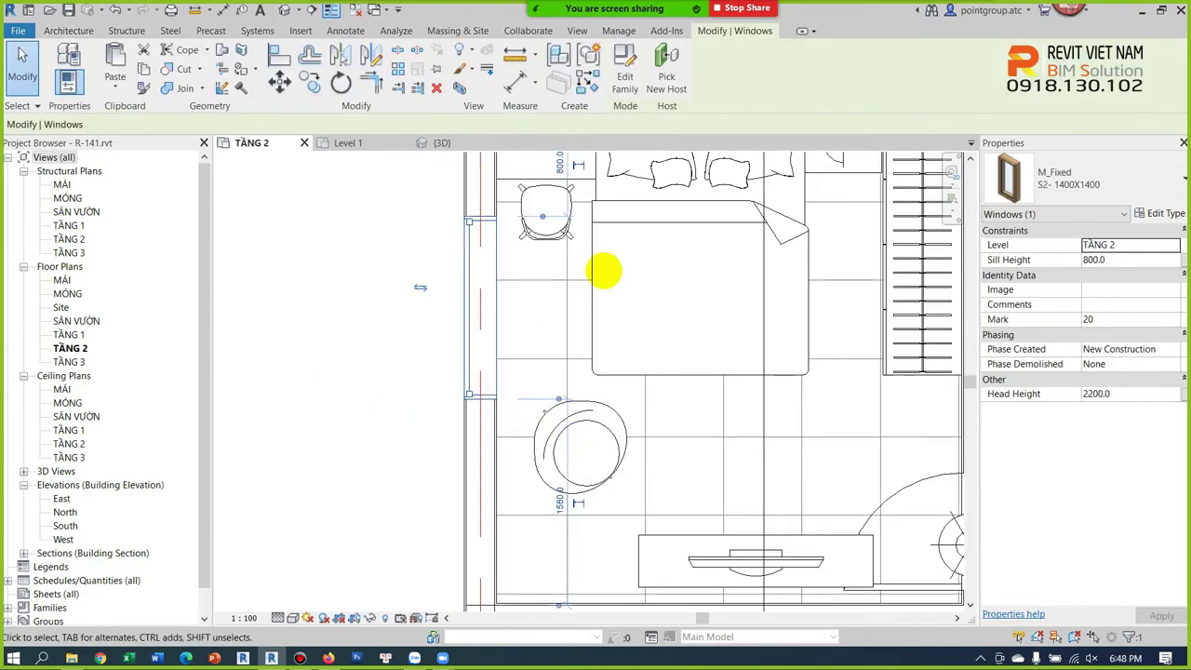
left_click(604, 270)
key("a")
key("l")
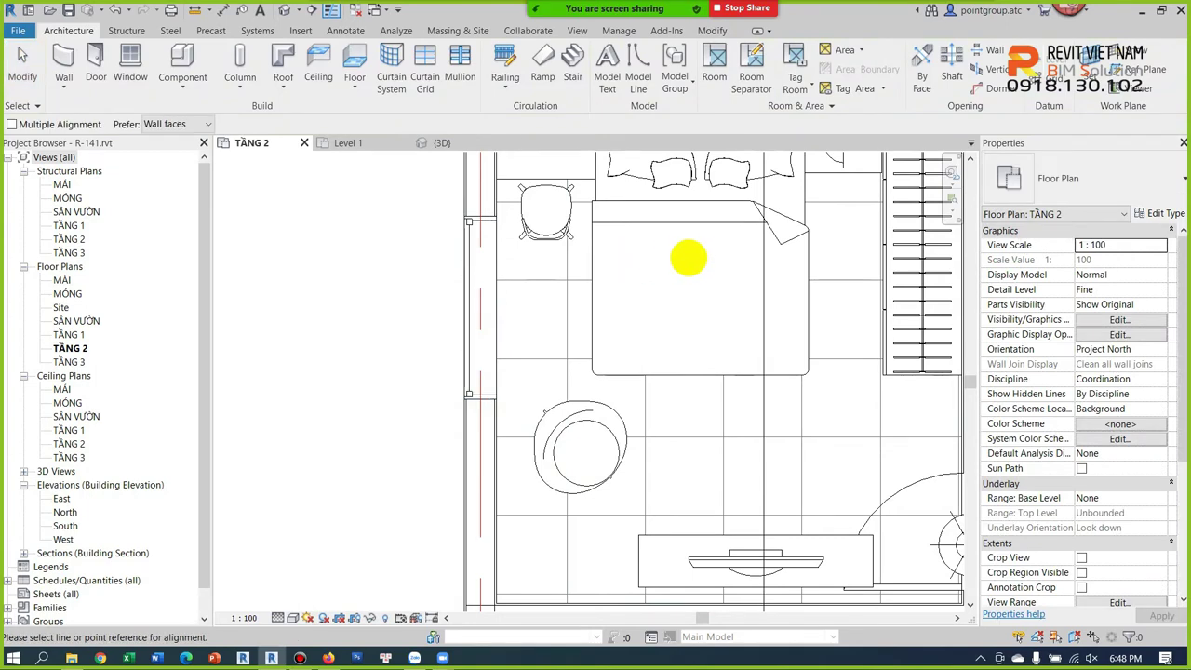
key("Escape")
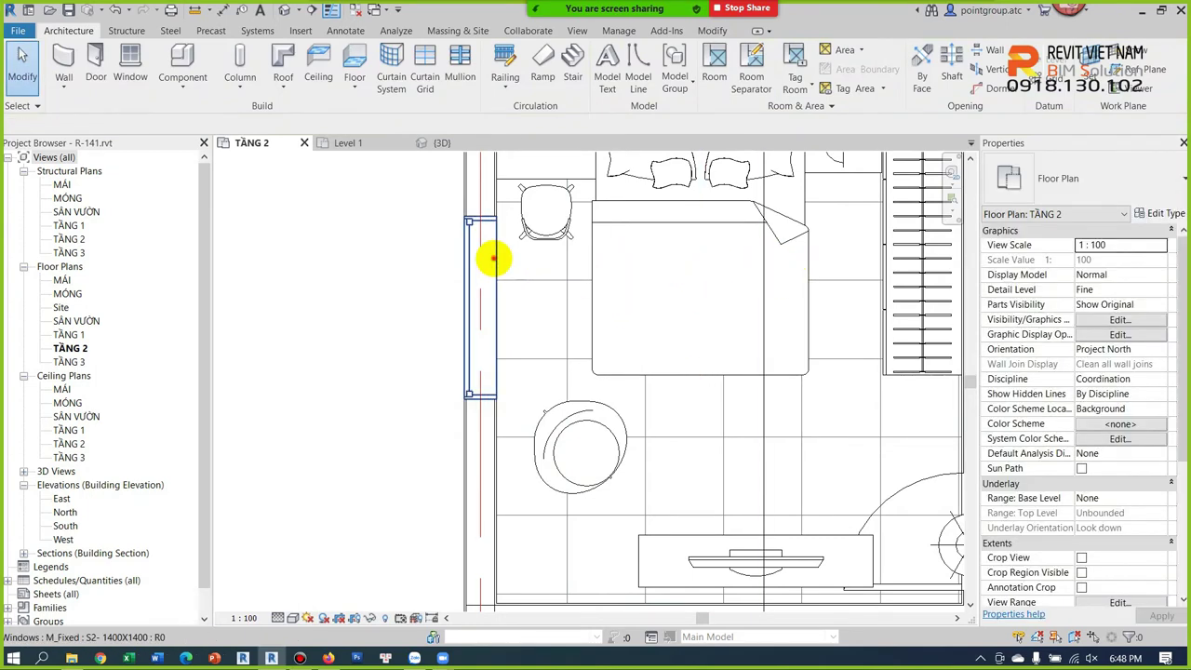
left_click(494, 259)
left_click_drag(494, 255, 492, 316)
mouse_move(492, 317)
middle_mouse_down()
mouse_move(487, 404)
mouse_move(519, 332)
mouse_move(564, 311)
middle_mouse_up()
scroll(486, 406, "down", 1)
key("Escape")
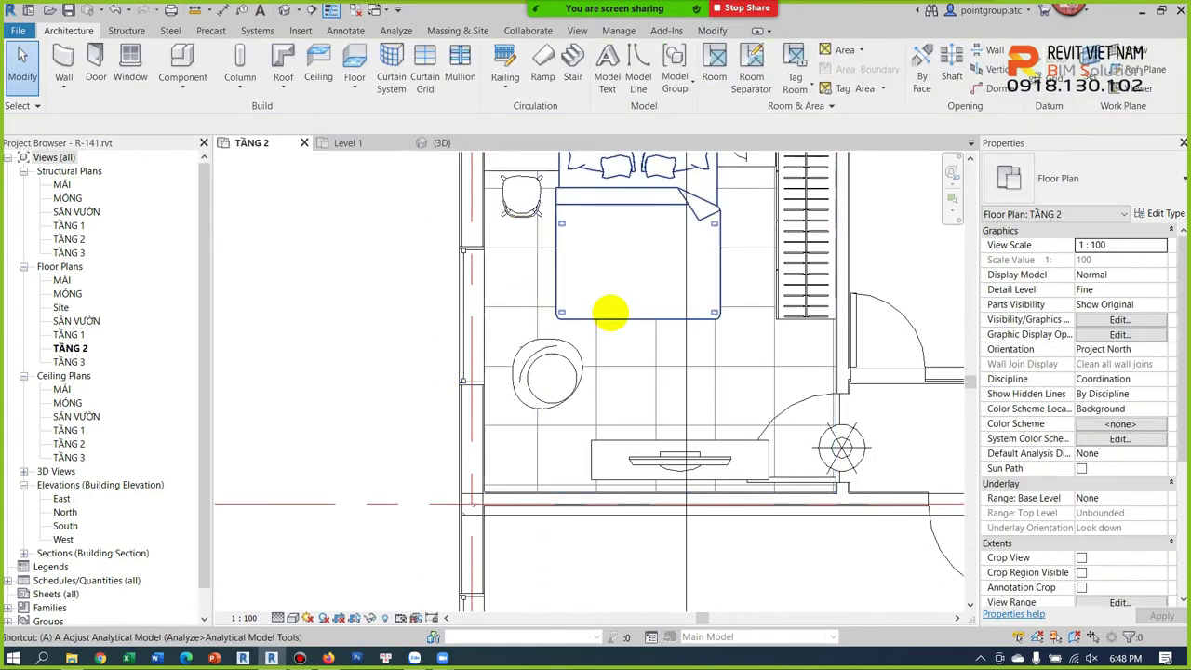
Step: Check the bedroom door, TV and TV cabinet selections before aligning to the bed
key("a")
key("l")
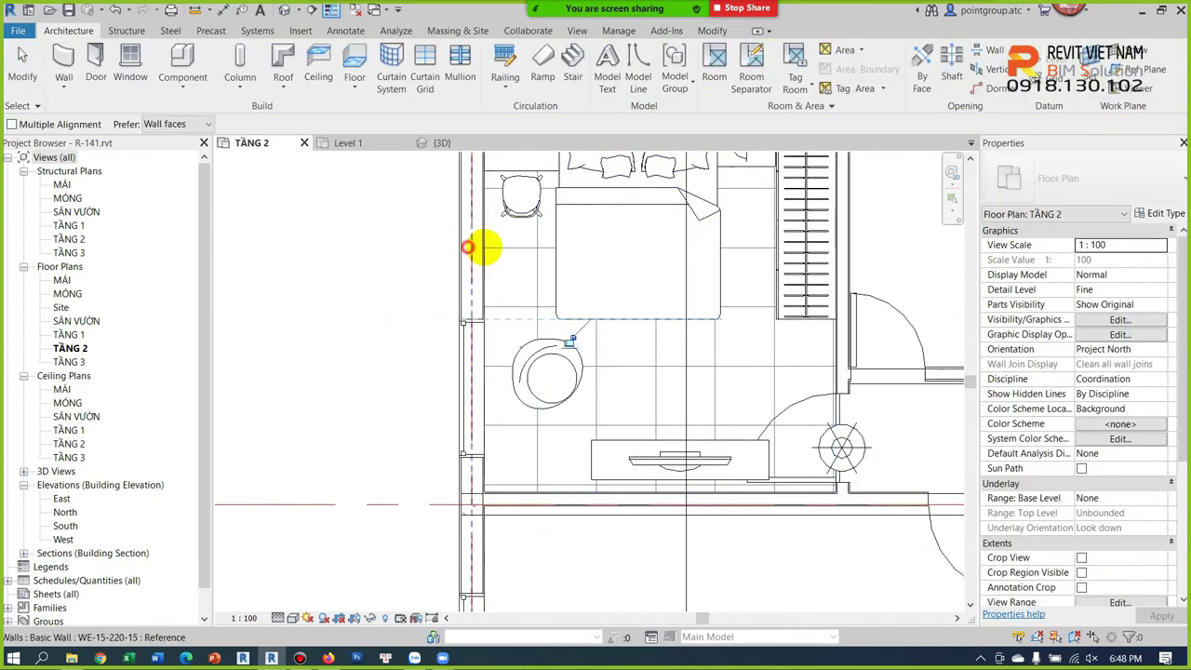
key("Escape")
scroll(580, 266, "down", 2)
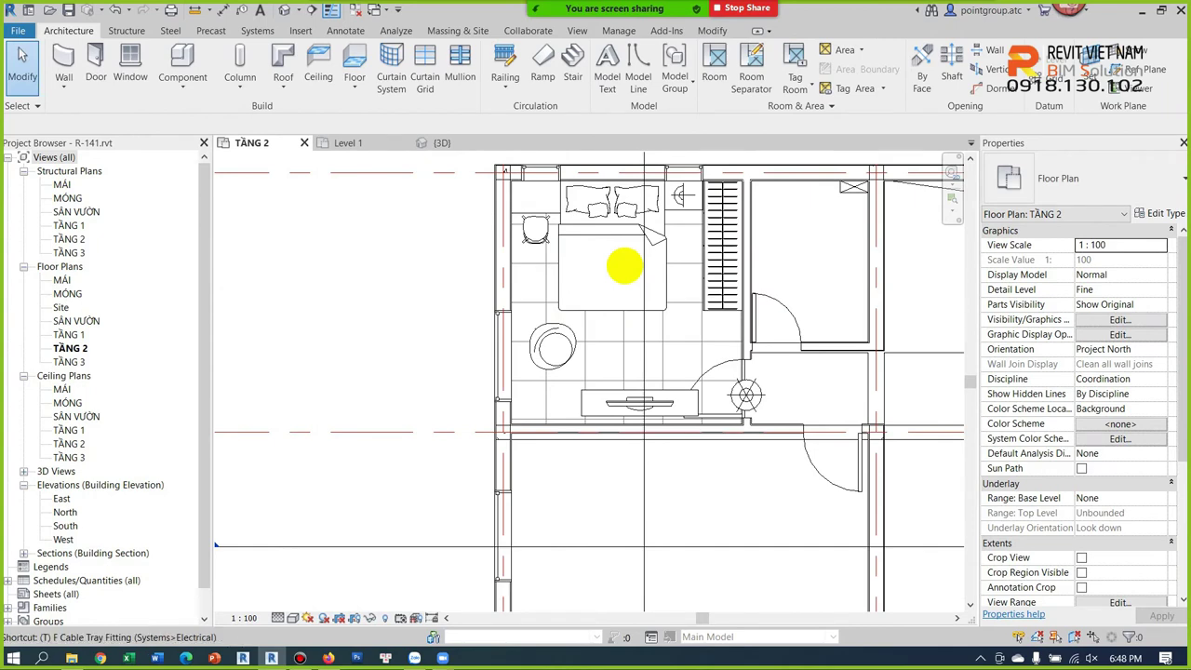
scroll(595, 311, "up", 1)
scroll(566, 269, "up", 1)
scroll(565, 285, "up", 2)
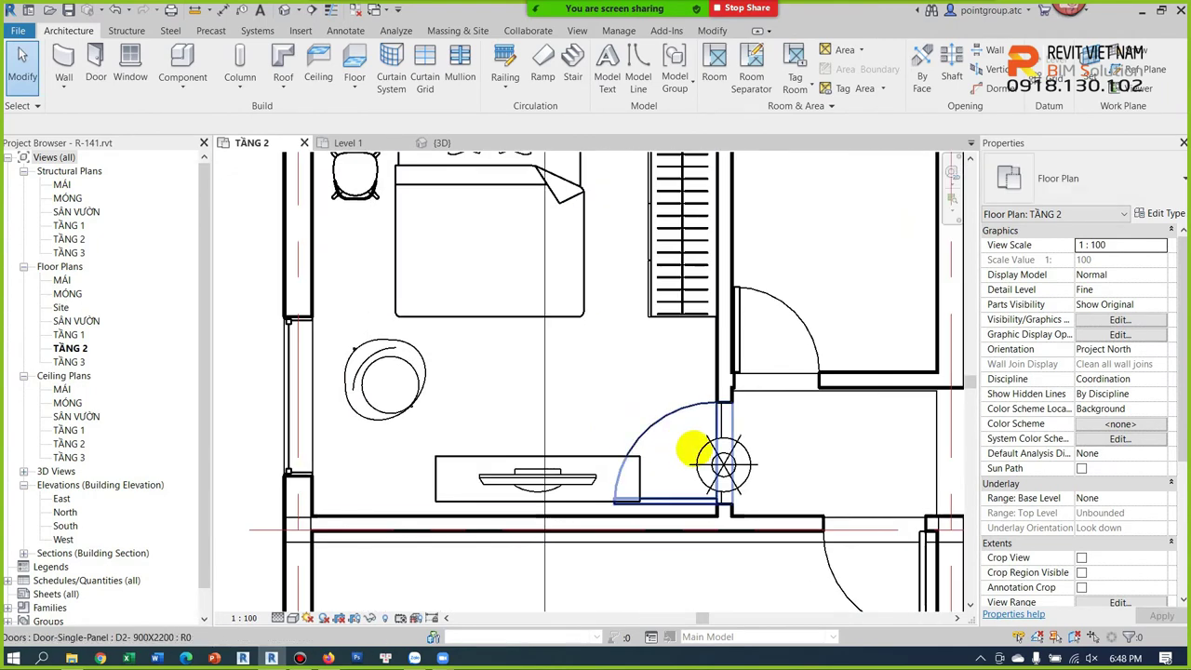
left_click(713, 452)
key("Escape")
scroll(505, 457, "up", 1)
scroll(500, 410, "up", 1)
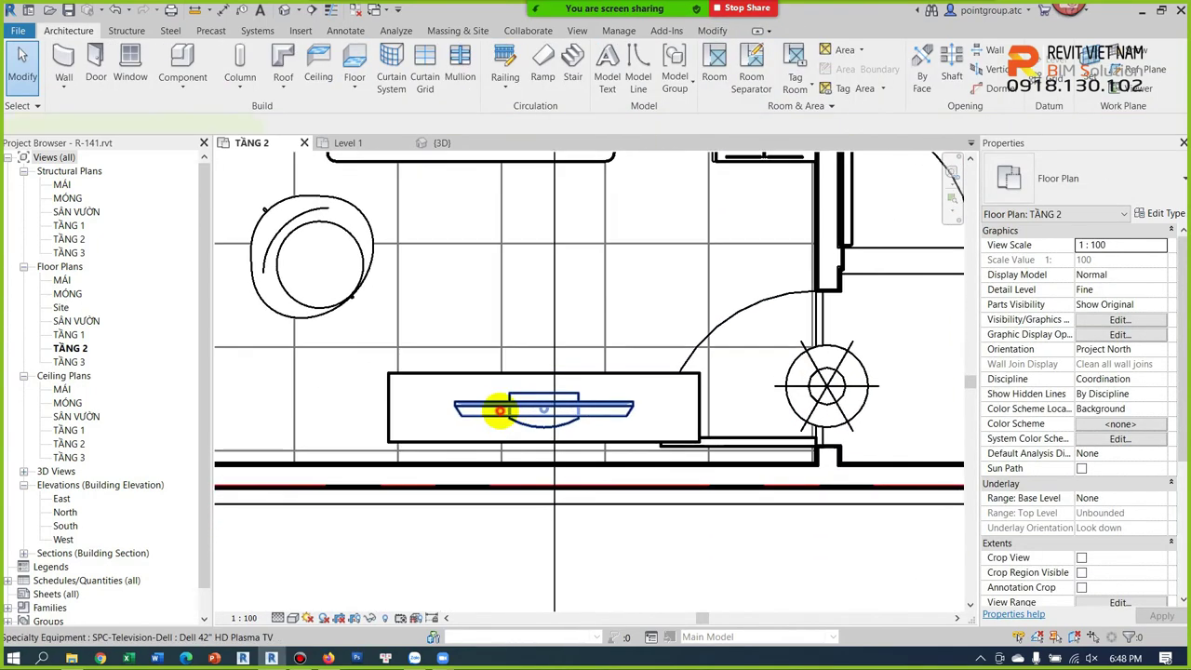
left_click(500, 410)
left_click(473, 444, "ctrl")
scroll(472, 444, "down", 1)
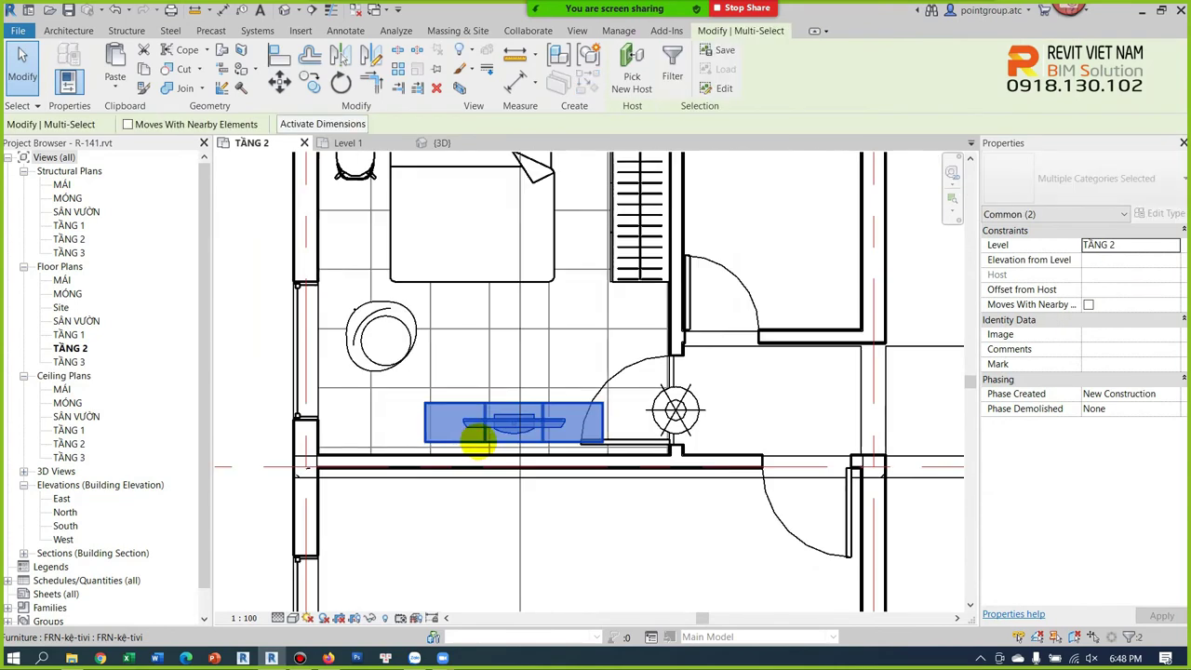
key("Escape")
Step: Align the TV to the bed's centre line with AL
key("a")
key("l")
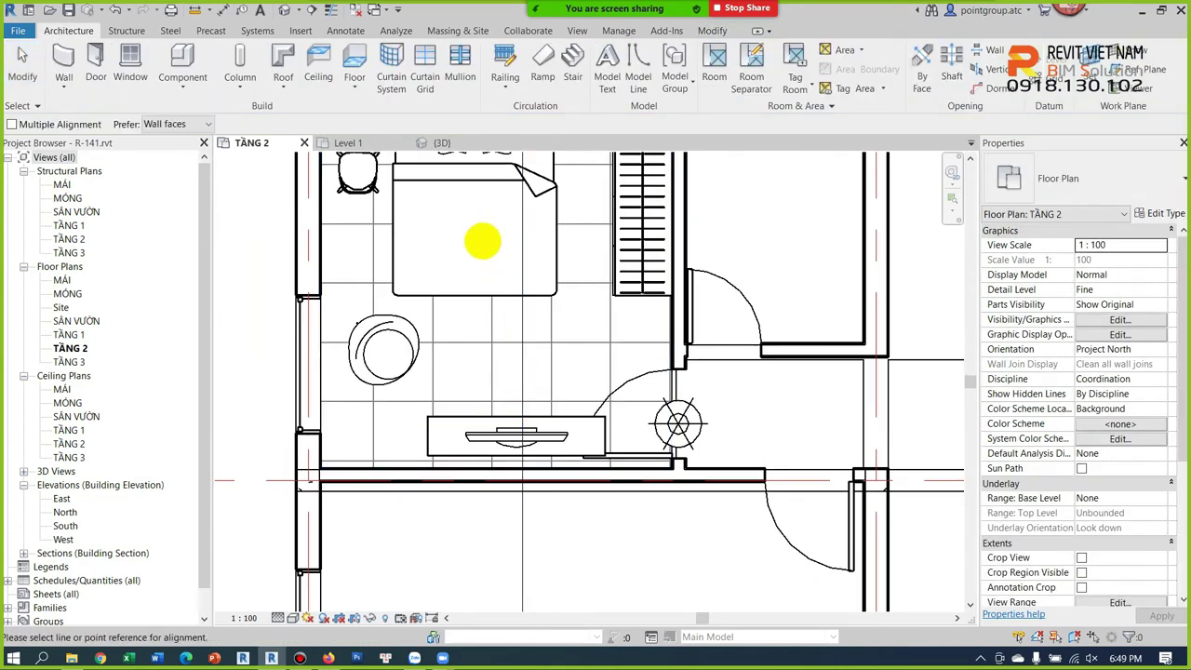
left_click(521, 434)
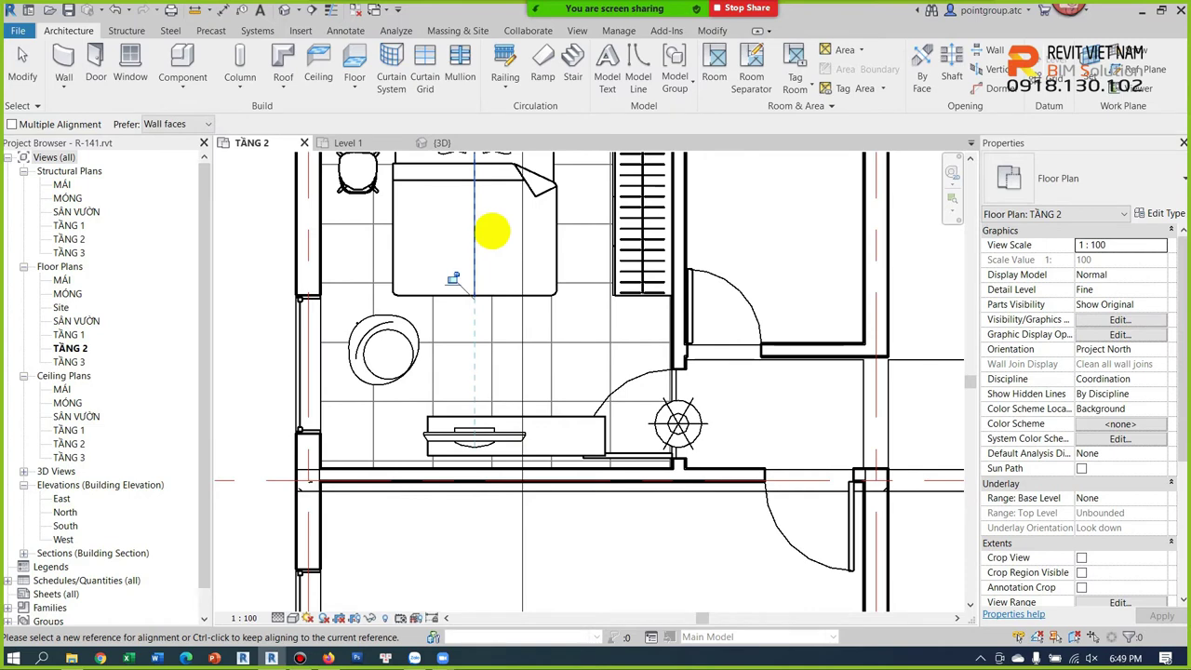
left_click(475, 220)
left_click(521, 428)
key("Escape")
key("Escape")
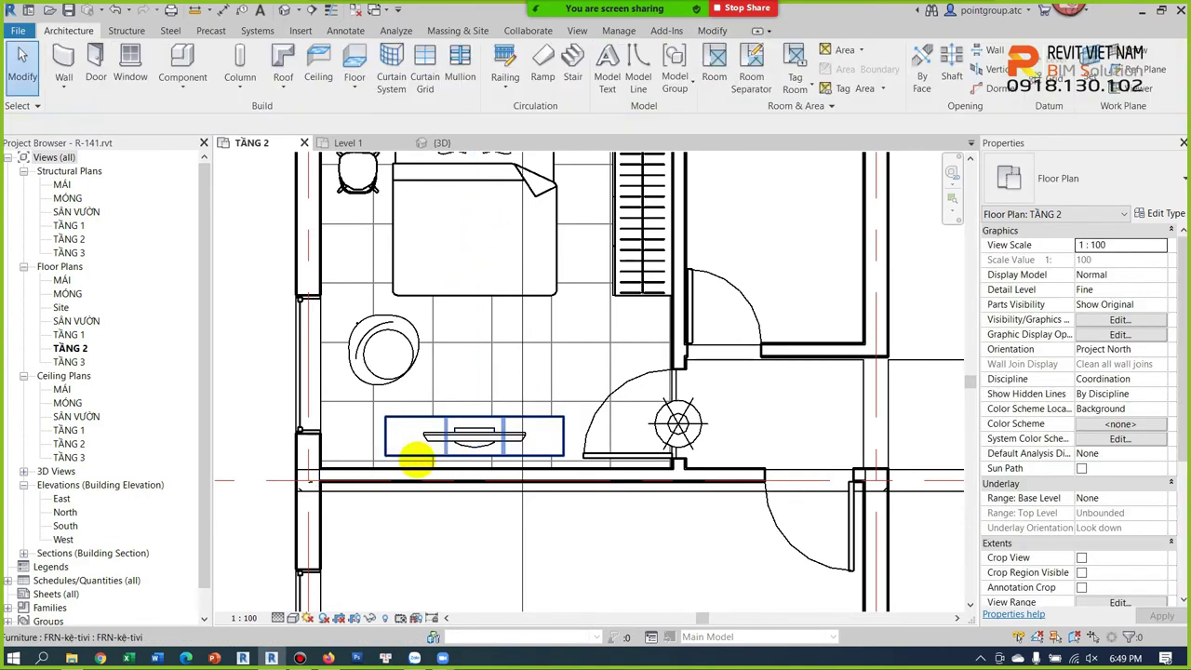
Step: Move the TV cabinet with MV down against the bottom wall
left_click(416, 456)
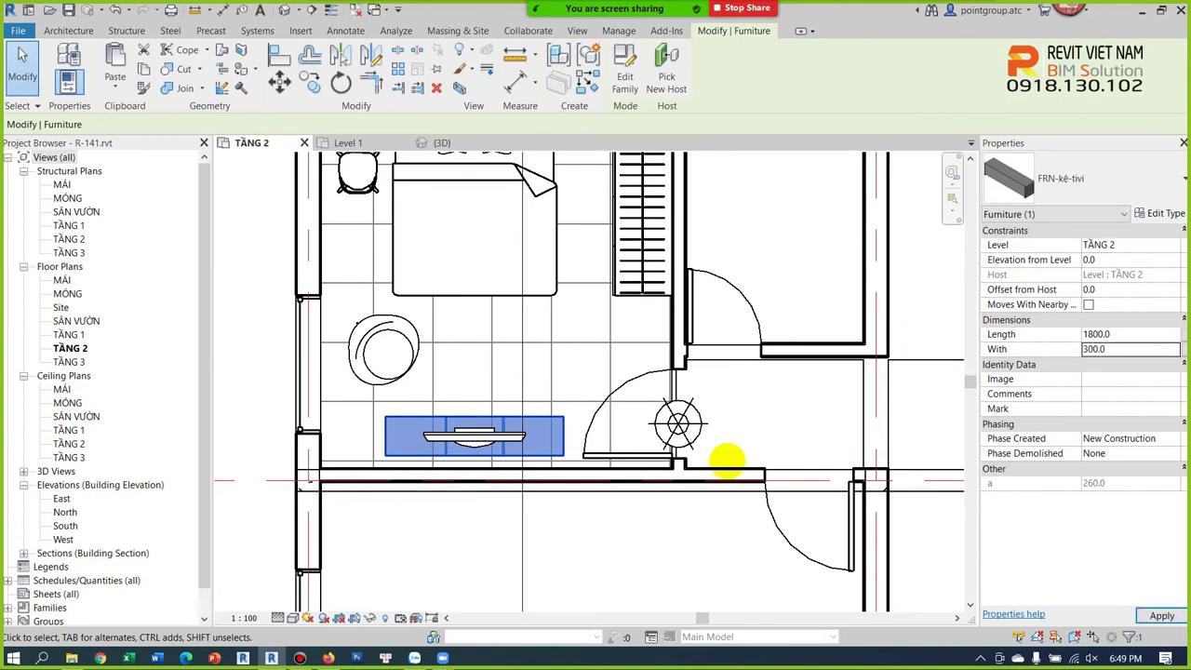
scroll(505, 447, "up", 3)
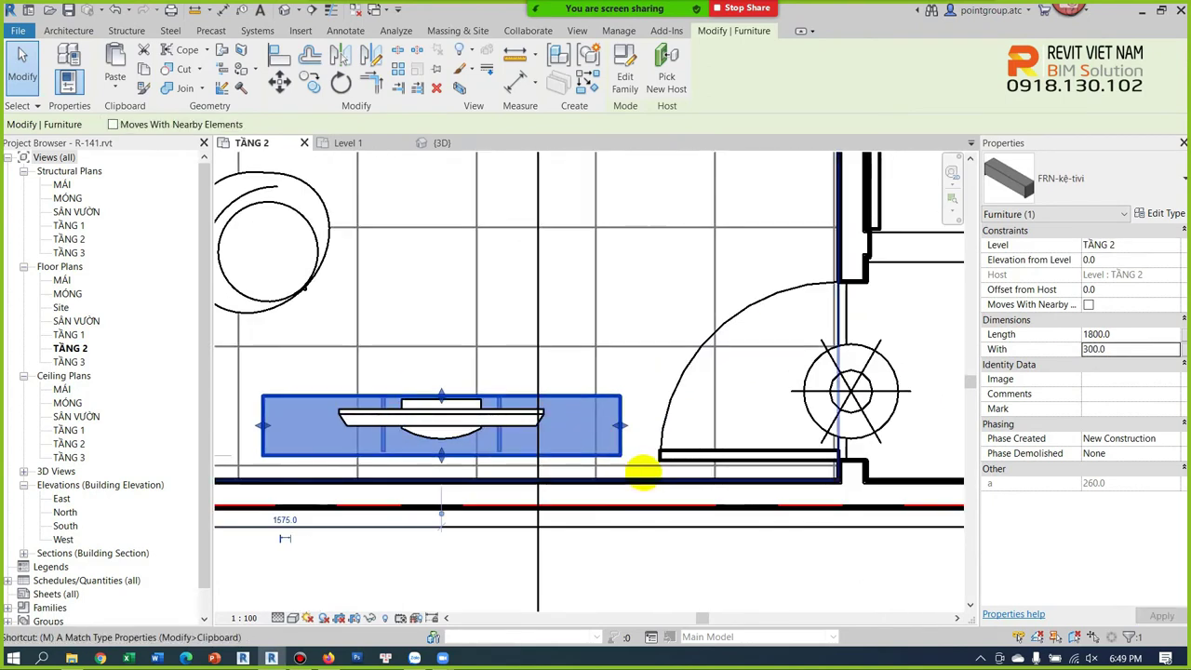
key("m")
key("v")
left_click(620, 457)
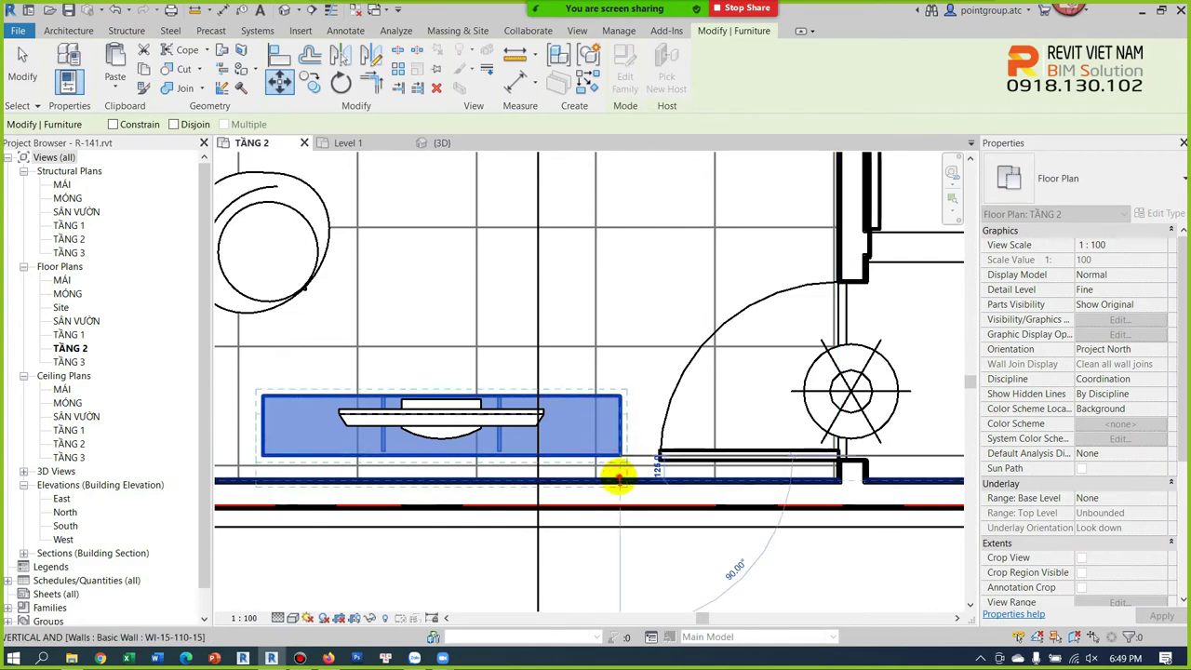
left_click(618, 475)
scroll(618, 475, "down", 1)
scroll(618, 470, "down", 2)
key("Escape")
left_click(421, 456)
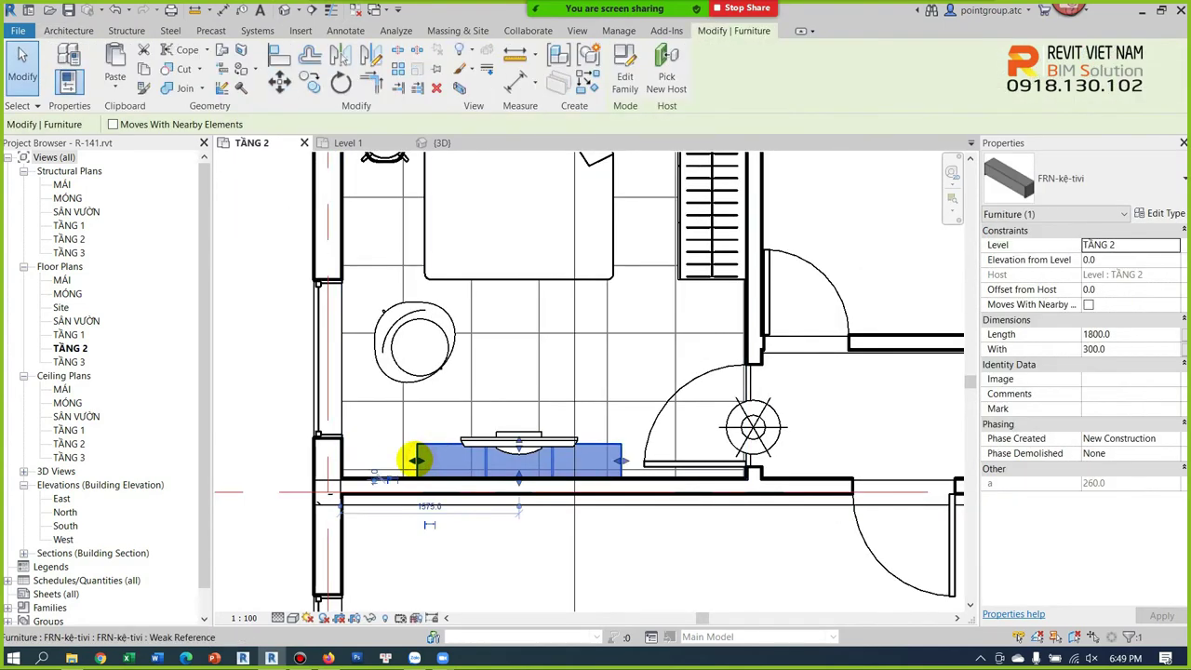
left_click(367, 458)
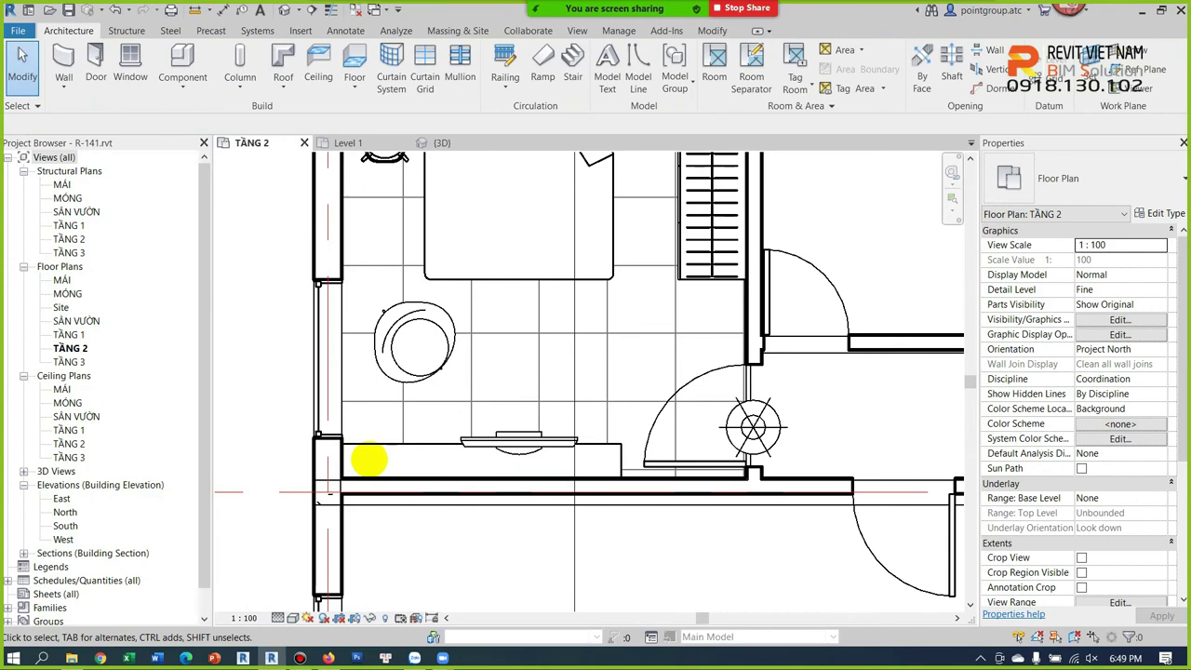
key("l")
left_click(370, 443)
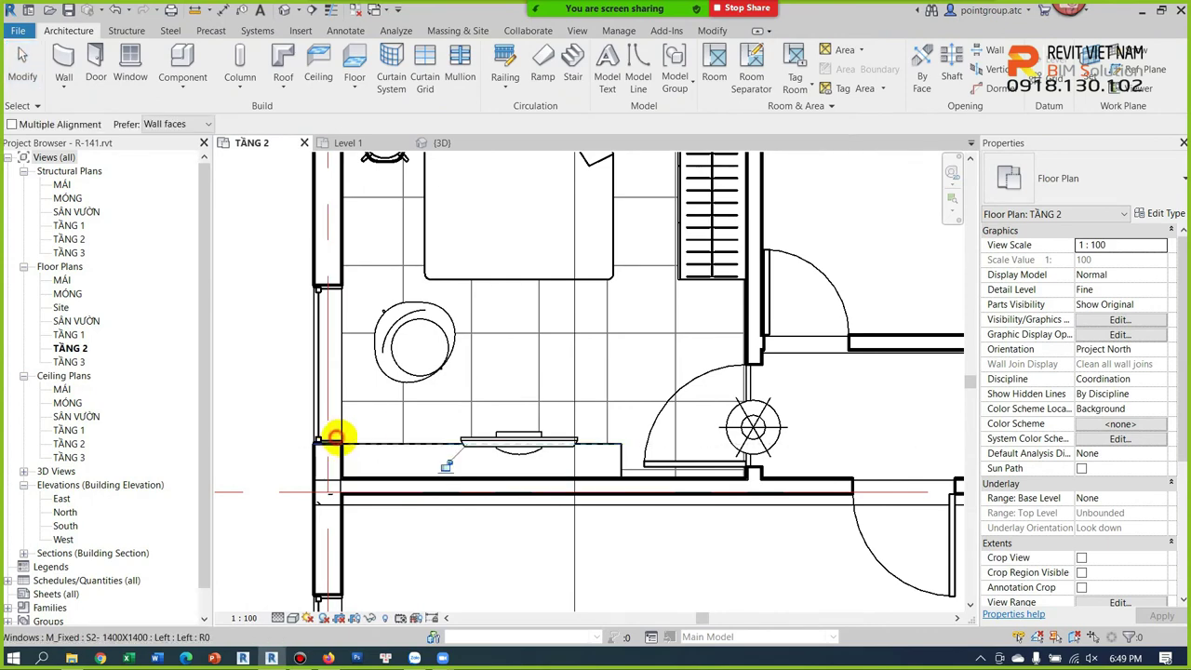
key("Escape")
key("Escape")
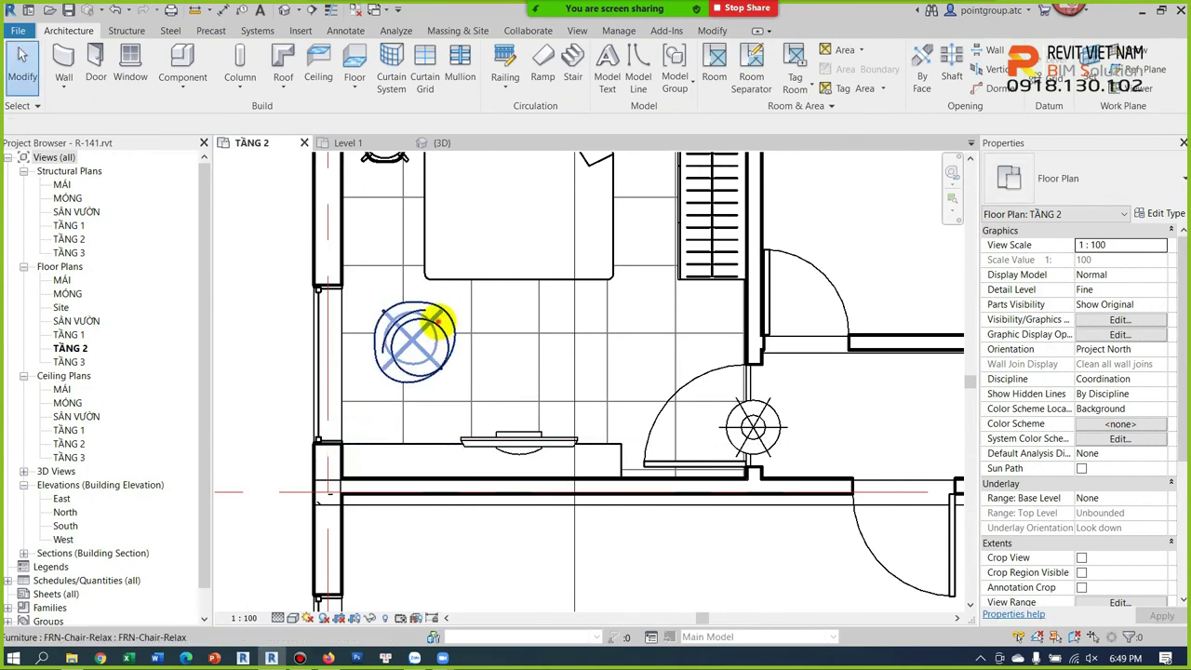
Step: Move the floor lamp inside beside the stair wall near the door
left_click(414, 334)
key("Escape")
left_click(405, 321)
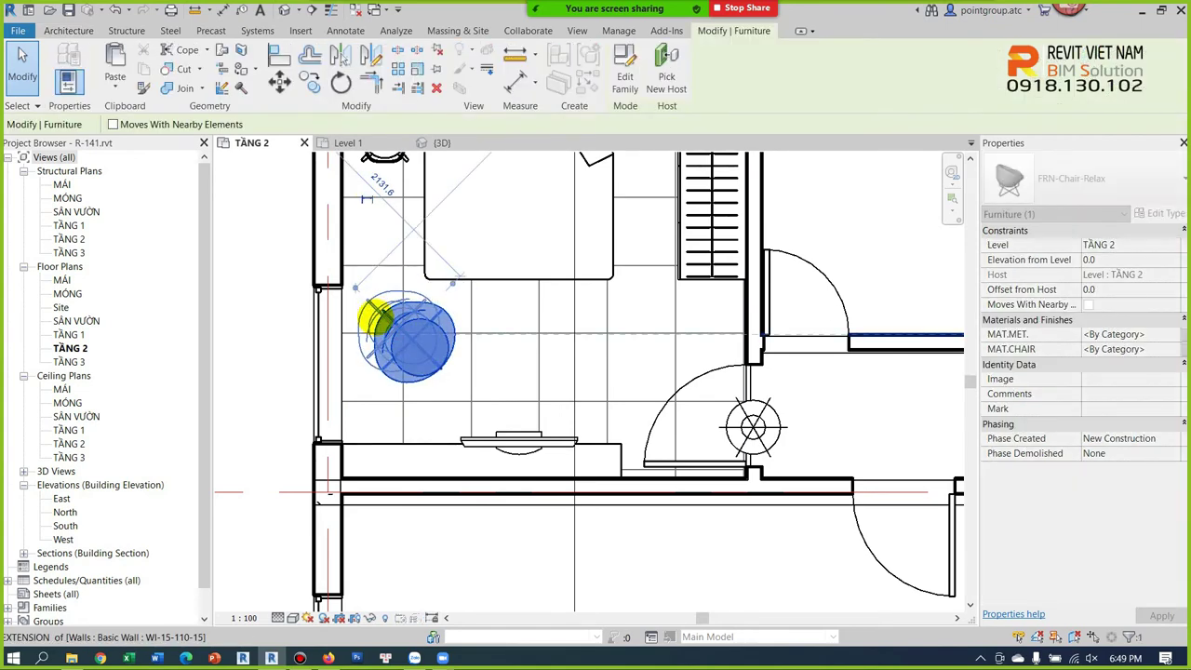
scroll(396, 326, "down", 2)
key("Escape")
left_click(640, 402)
key("Escape")
left_click(651, 398)
mouse_move(630, 404)
left_mouse_down()
mouse_move(603, 397)
mouse_move(603, 327)
left_mouse_up()
scroll(603, 327, "up", 4)
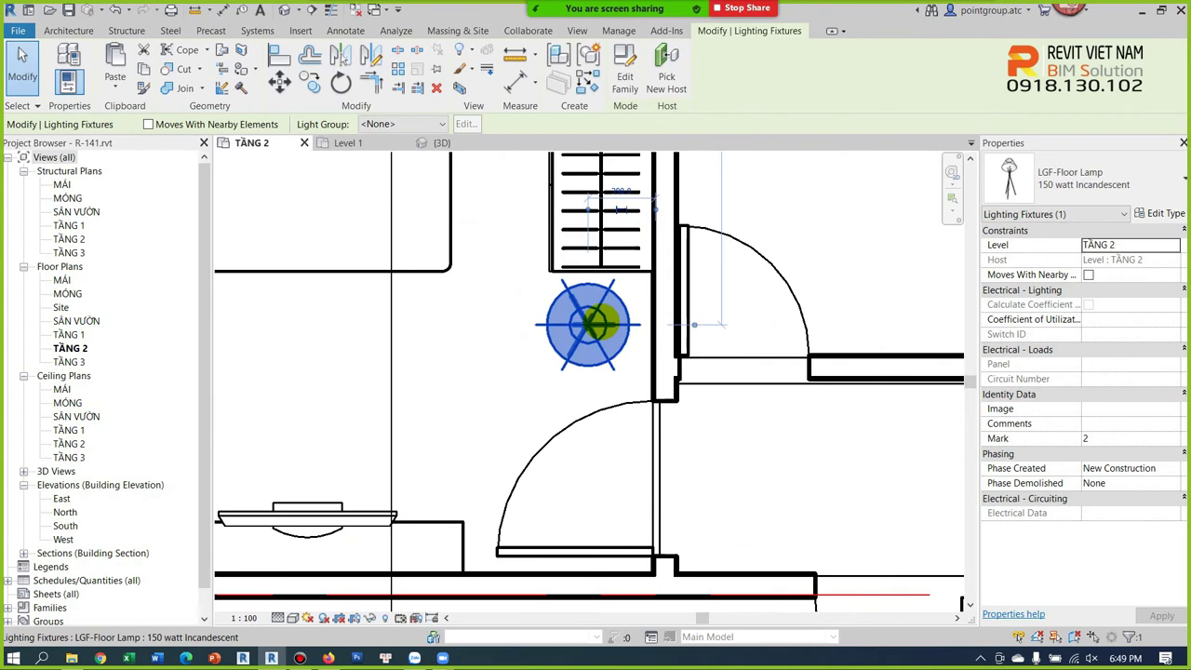
scroll(603, 328, "down", 4)
key("Escape")
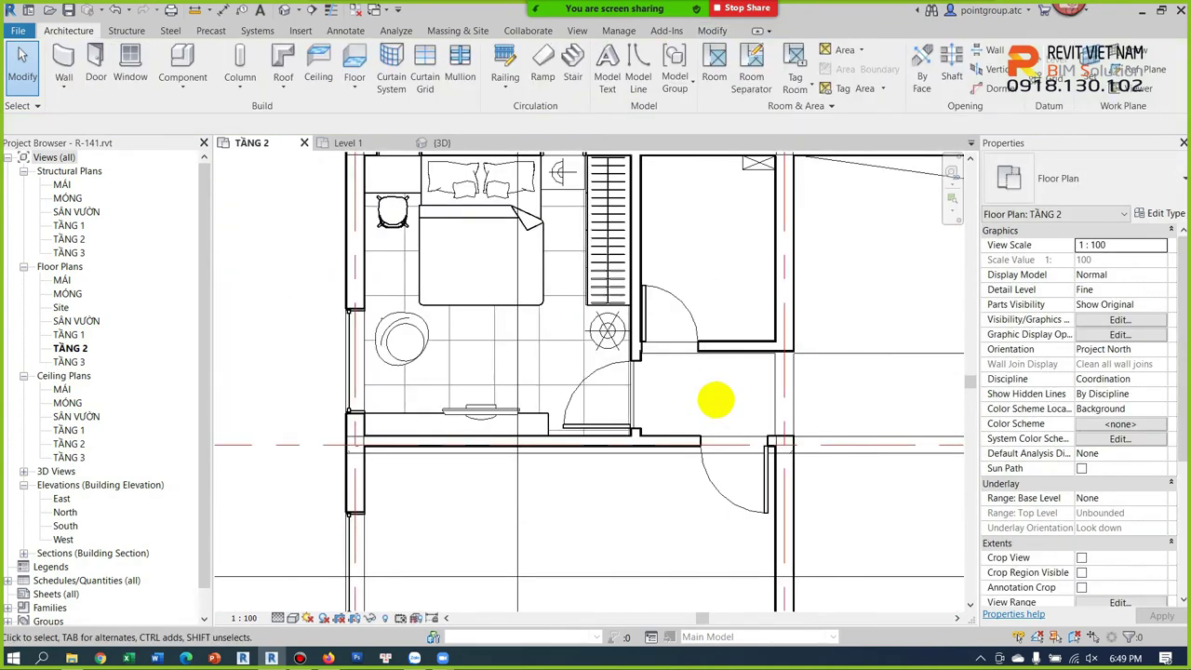
Step: Switch to LIBRARY.rvt and open its Level 1 floor plan
scroll(531, 366, "down", 3)
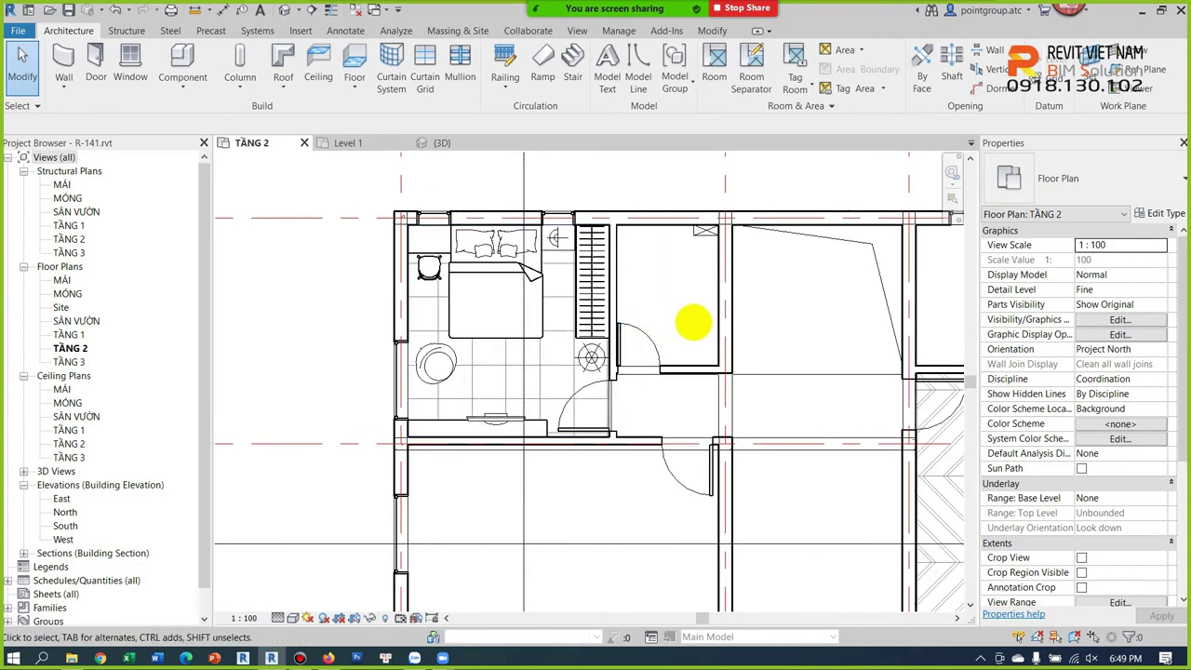
scroll(693, 321, "up", 2)
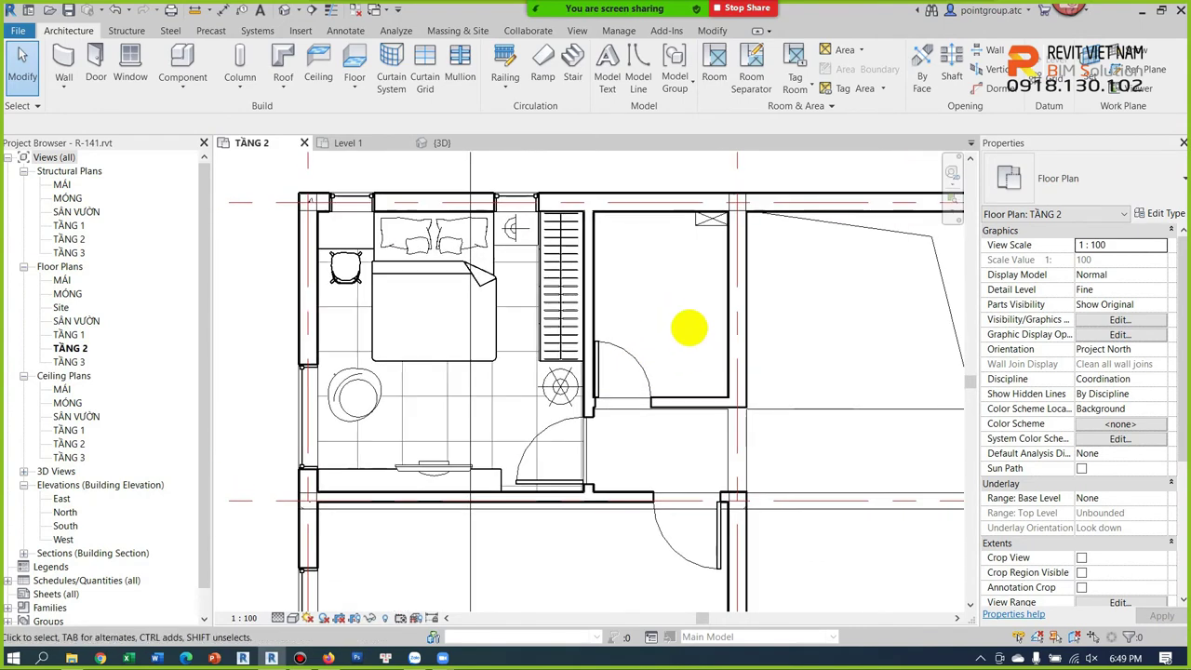
left_click(342, 142)
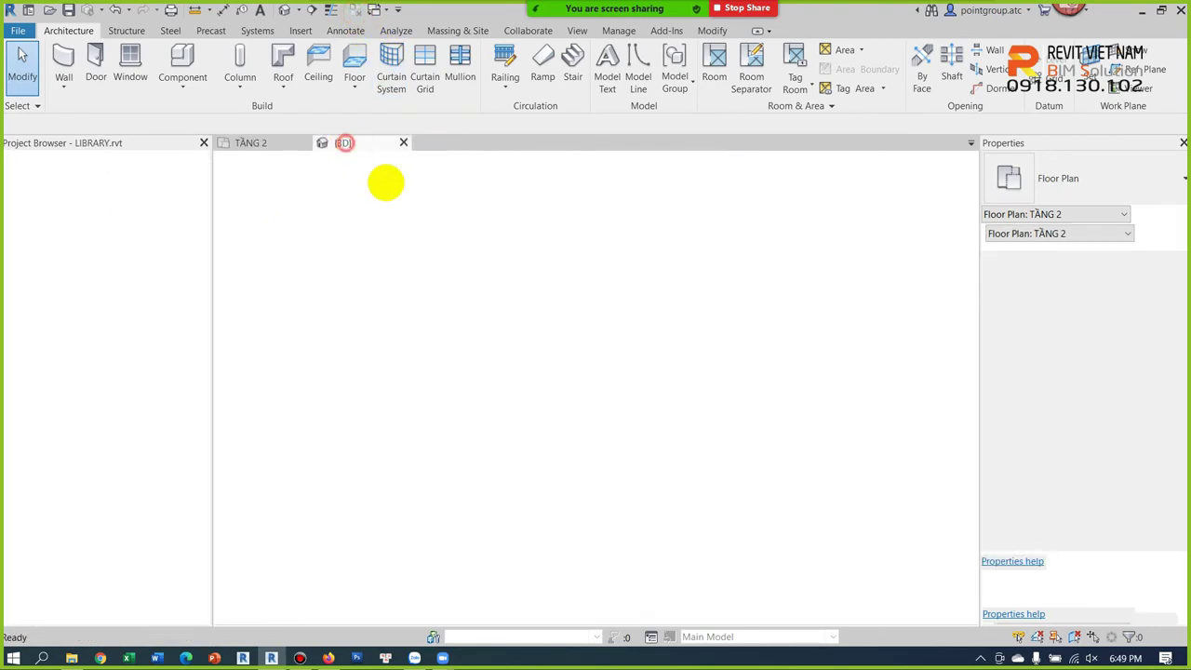
double_click(75, 184)
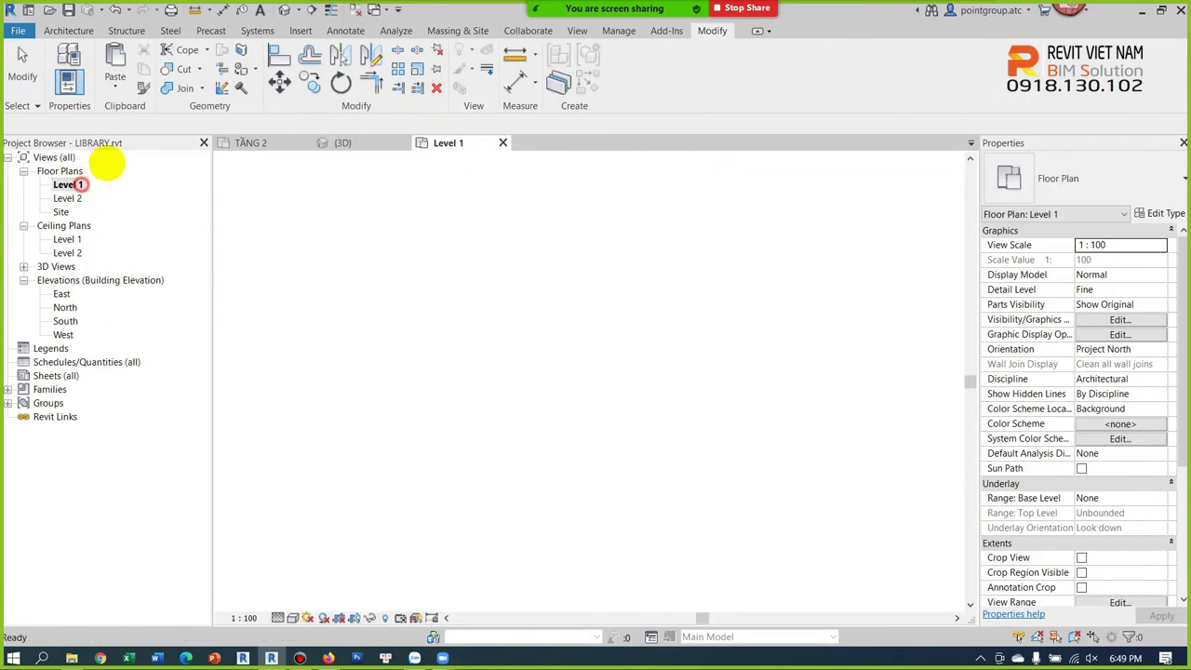
scroll(696, 246, "up", 5)
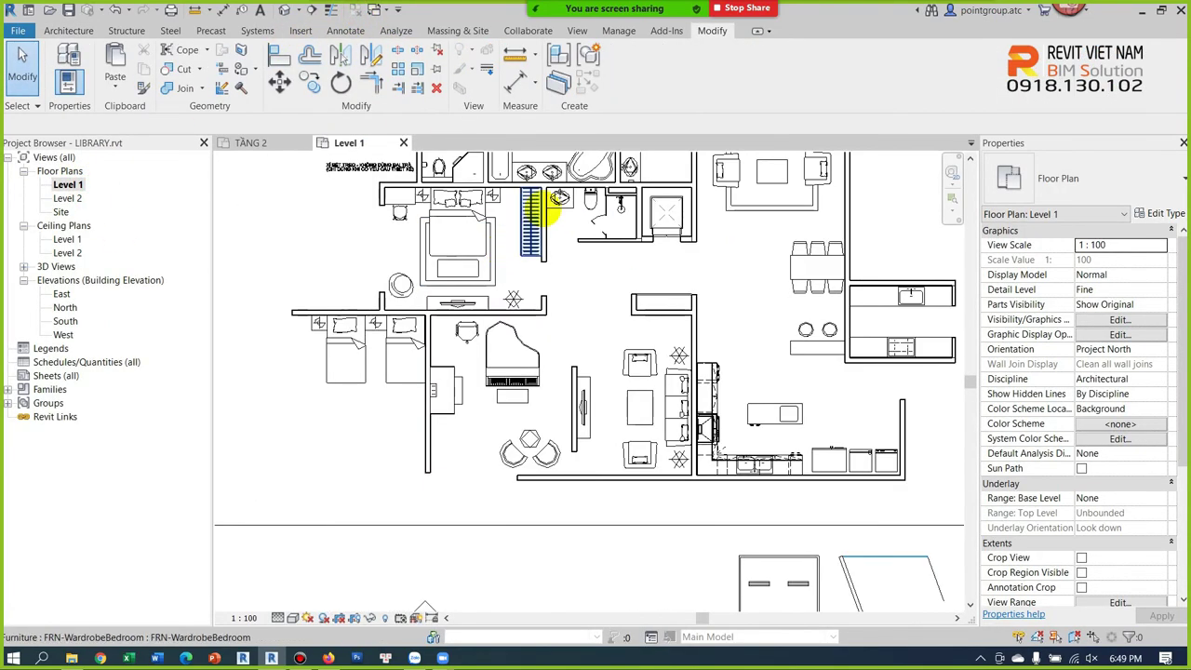
scroll(550, 199, "up", 3)
Step: Select the sink, shower partition and shower, then paste them into the TẦNG 2 plan
left_click(539, 327)
left_click(600, 327, "ctrl")
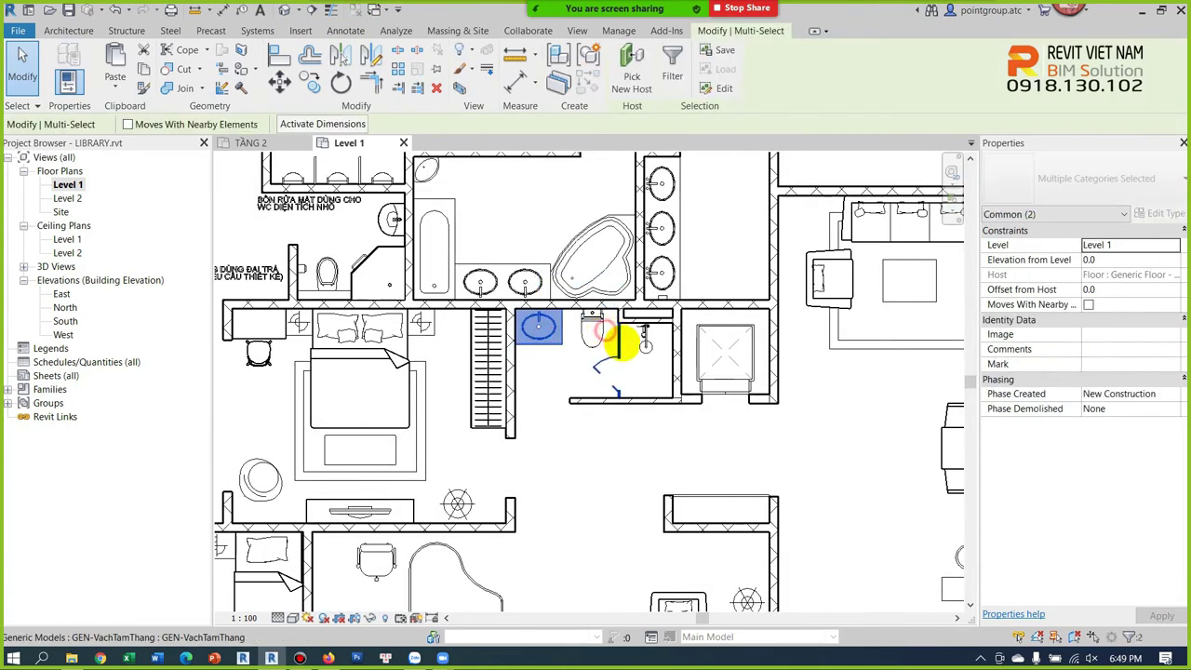
scroll(629, 334, "up", 3)
left_click(724, 360, "ctrl")
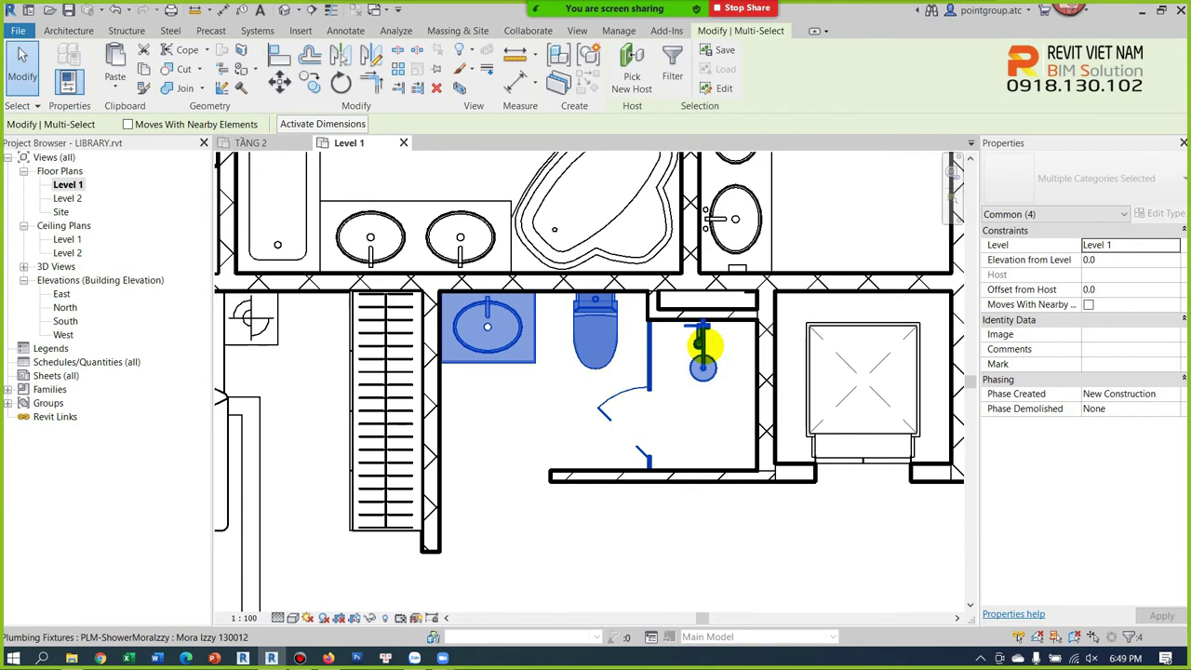
key("ctrl+Tab")
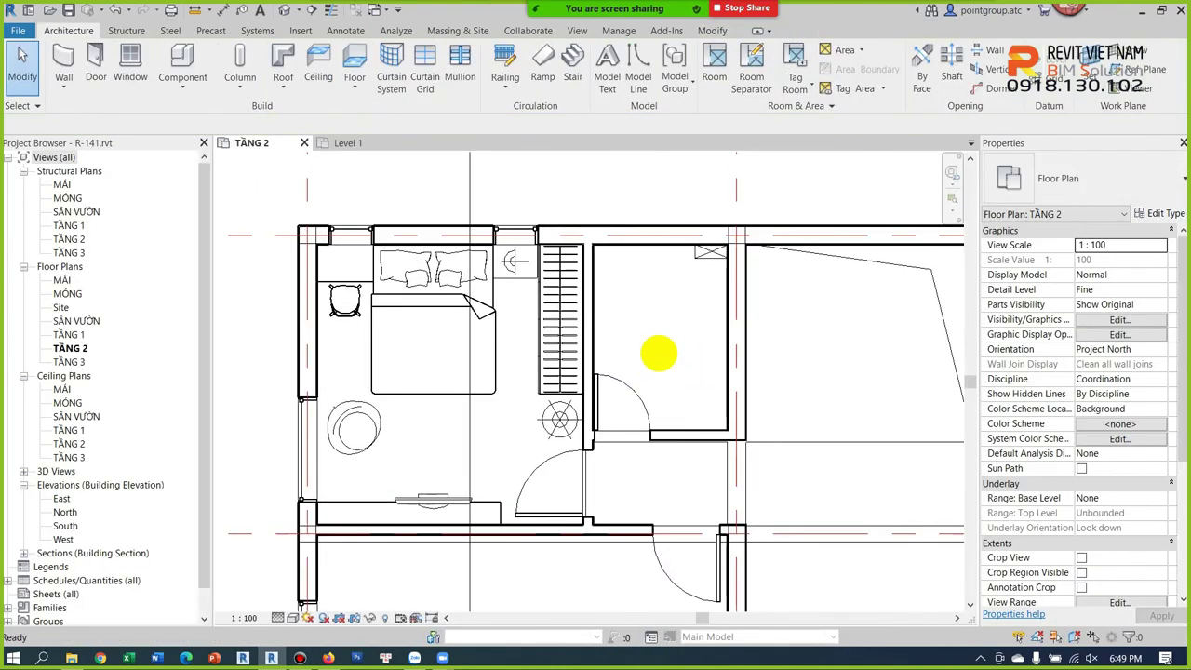
scroll(659, 352, "up", 2)
key("ctrl+v")
Step: Place the pasted fixtures in the TẦNG 2 bathroom and shift the partition left beside the sink
left_click(619, 395)
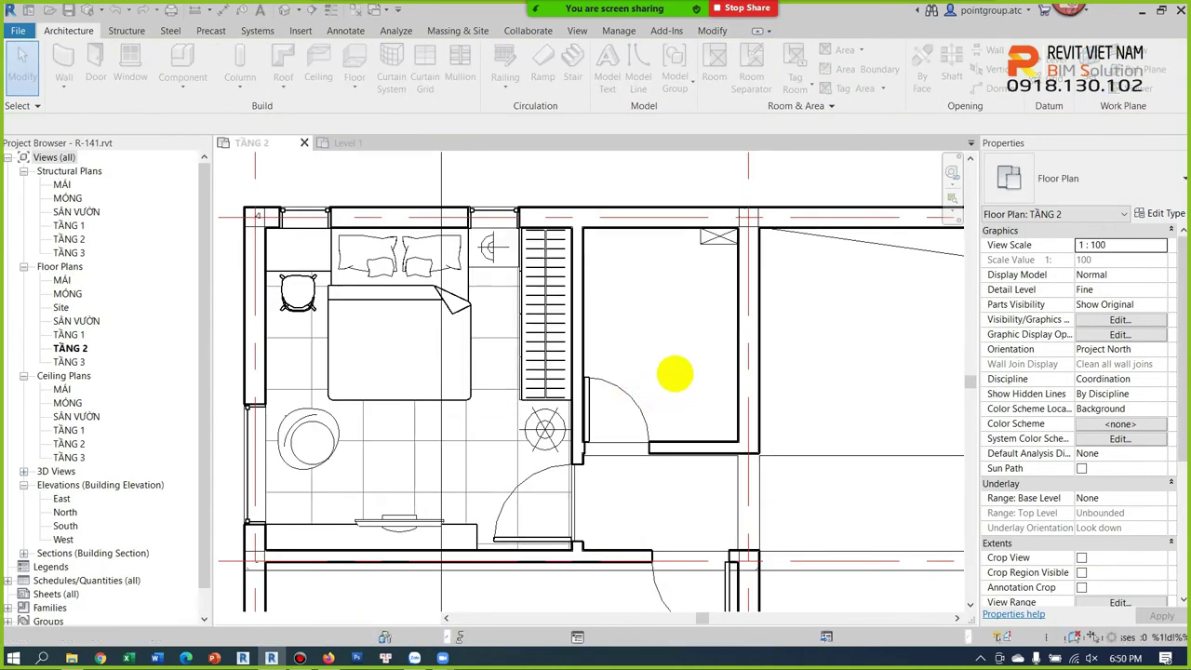
scroll(614, 400, "up", 2)
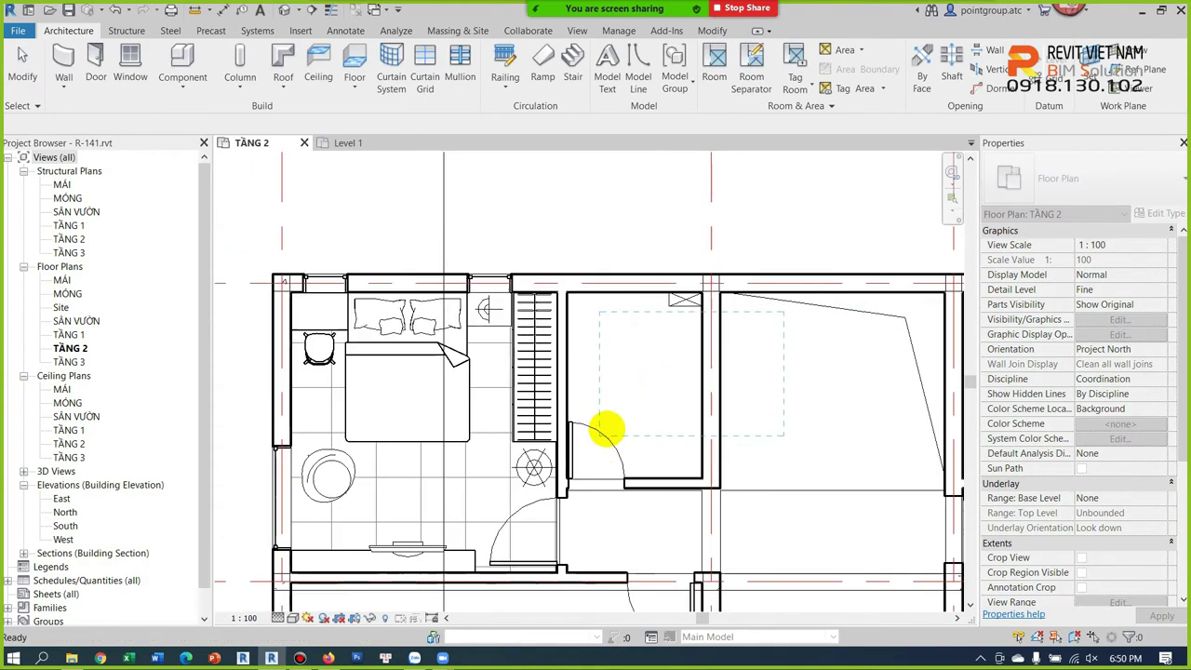
scroll(576, 433, "up", 1)
left_click(564, 440)
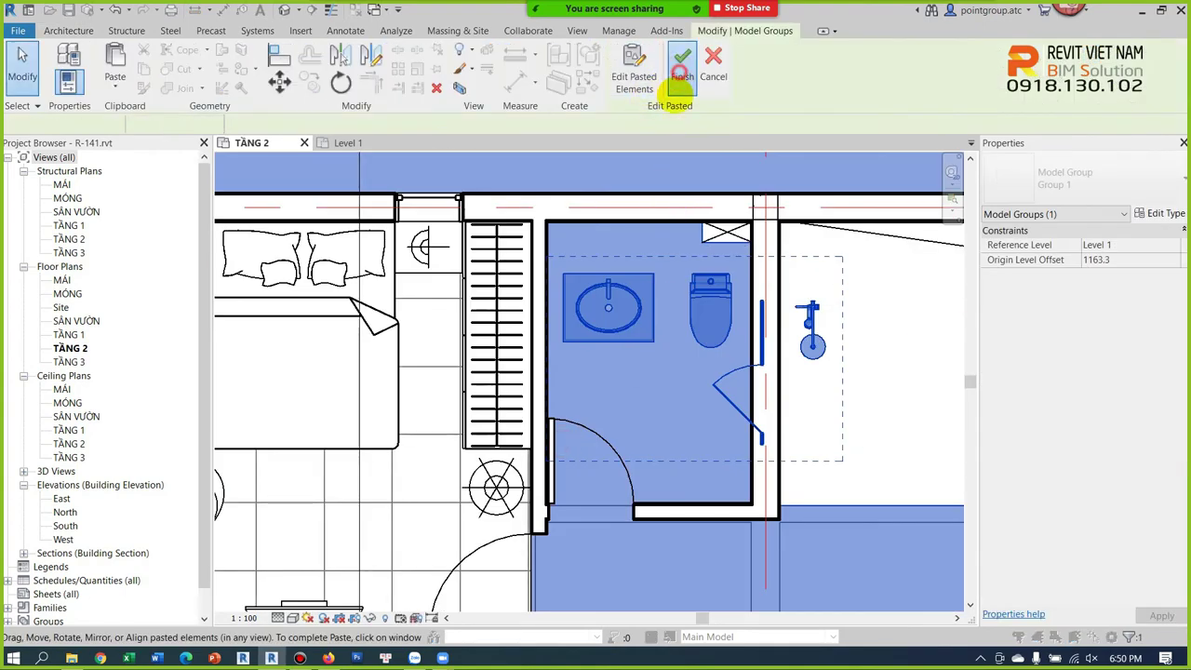
left_click(683, 73)
left_click(759, 367)
left_click_drag(764, 266, 676, 266)
key("Escape")
Step: Turn the sink vertical and snap it against the lower-right bathroom wall
left_click(584, 272)
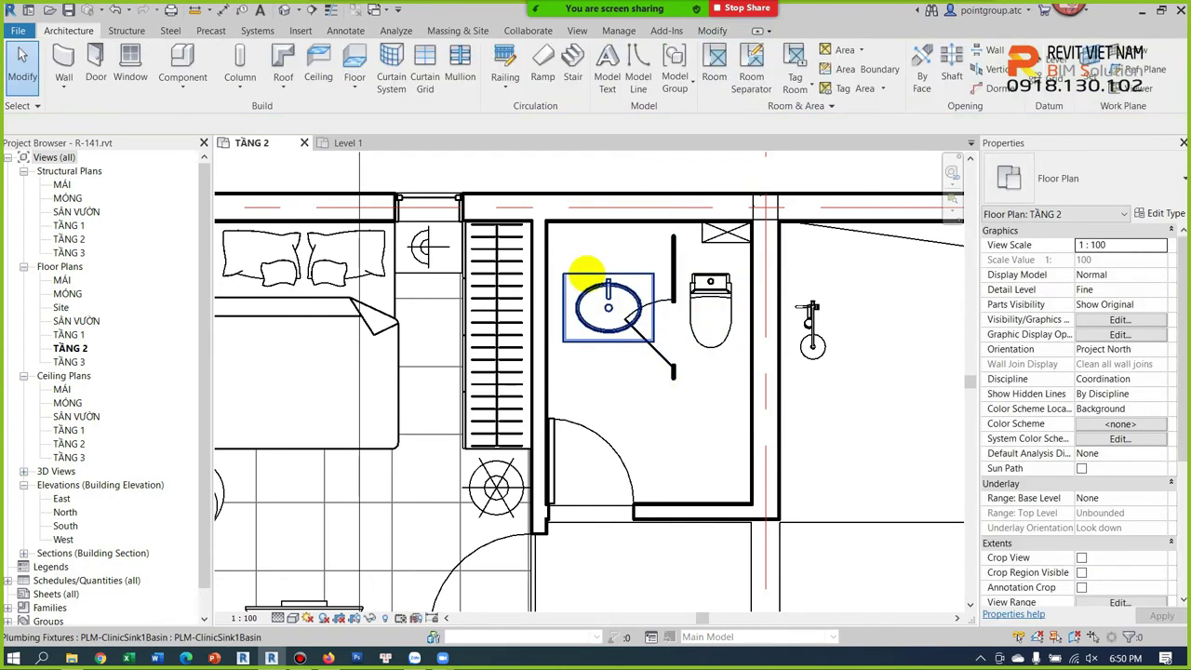
mouse_move(596, 298)
left_mouse_down()
mouse_move(606, 279)
mouse_move(700, 470)
mouse_move(747, 465)
mouse_move(750, 478)
left_mouse_up()
key("space")
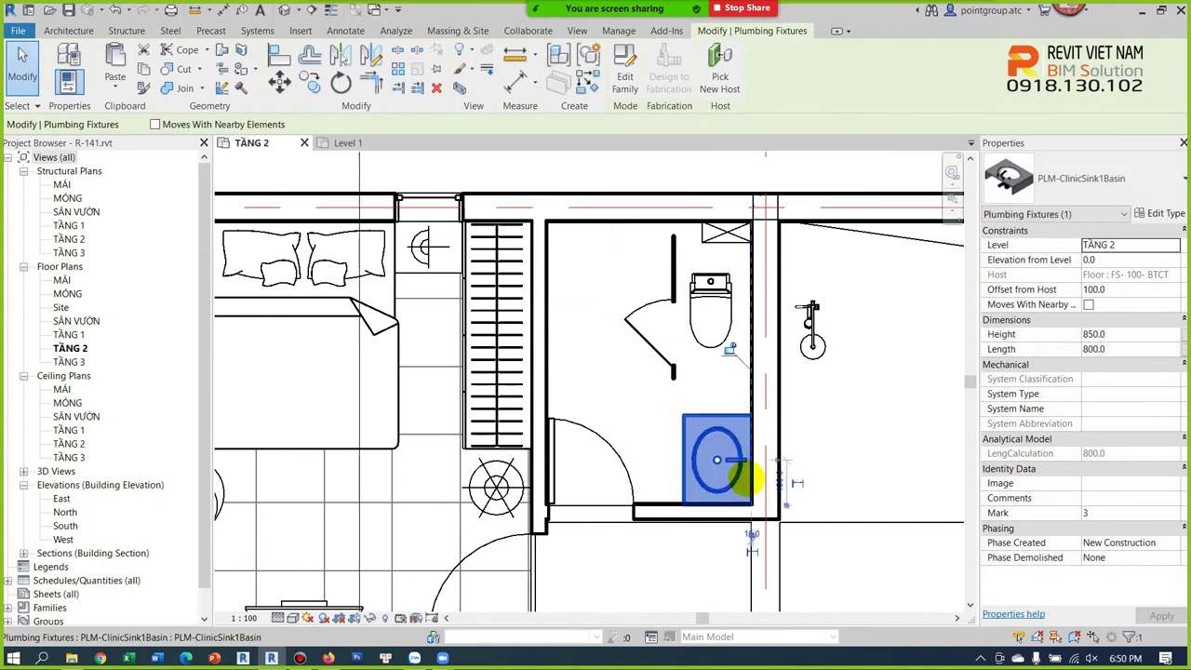
scroll(750, 479, "up", 2)
left_click(729, 414)
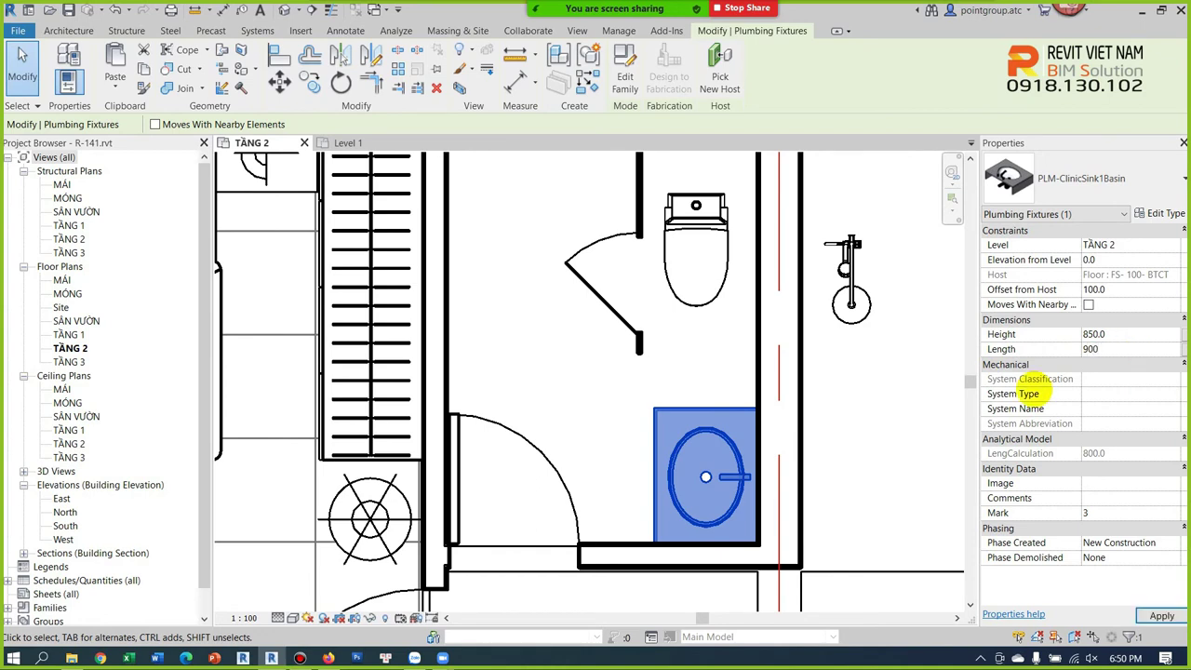
mouse_move(729, 384)
left_mouse_down()
mouse_move(821, 396)
mouse_move(883, 427)
left_mouse_up()
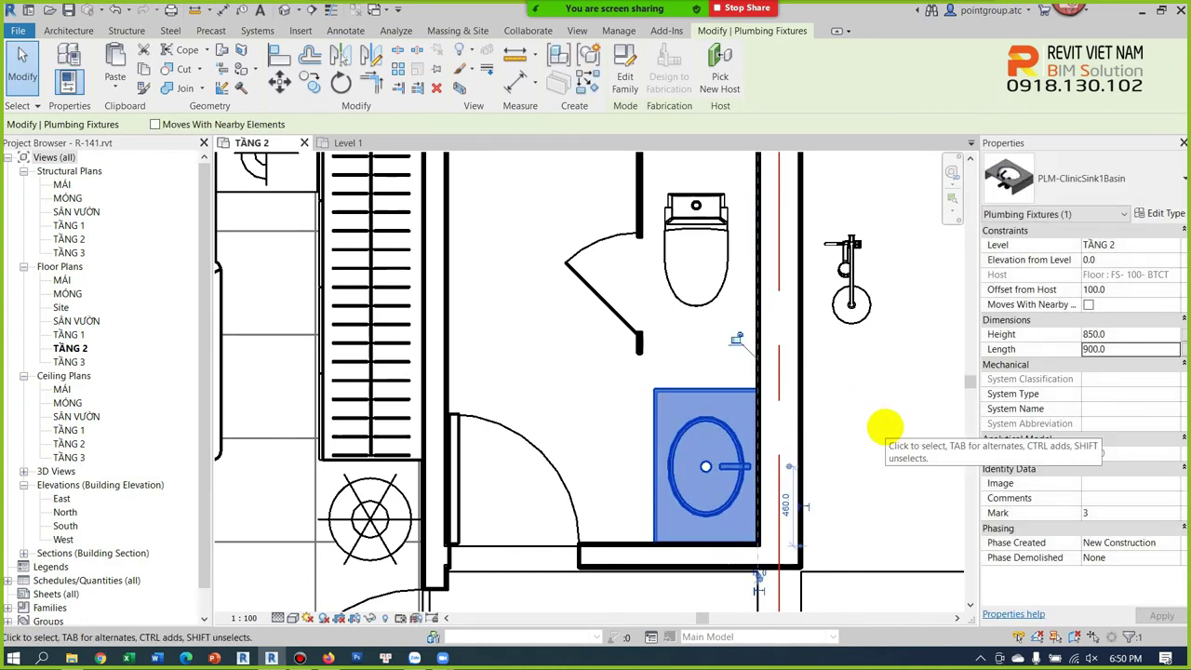
left_click(884, 427)
left_click_drag(696, 416, 722, 393)
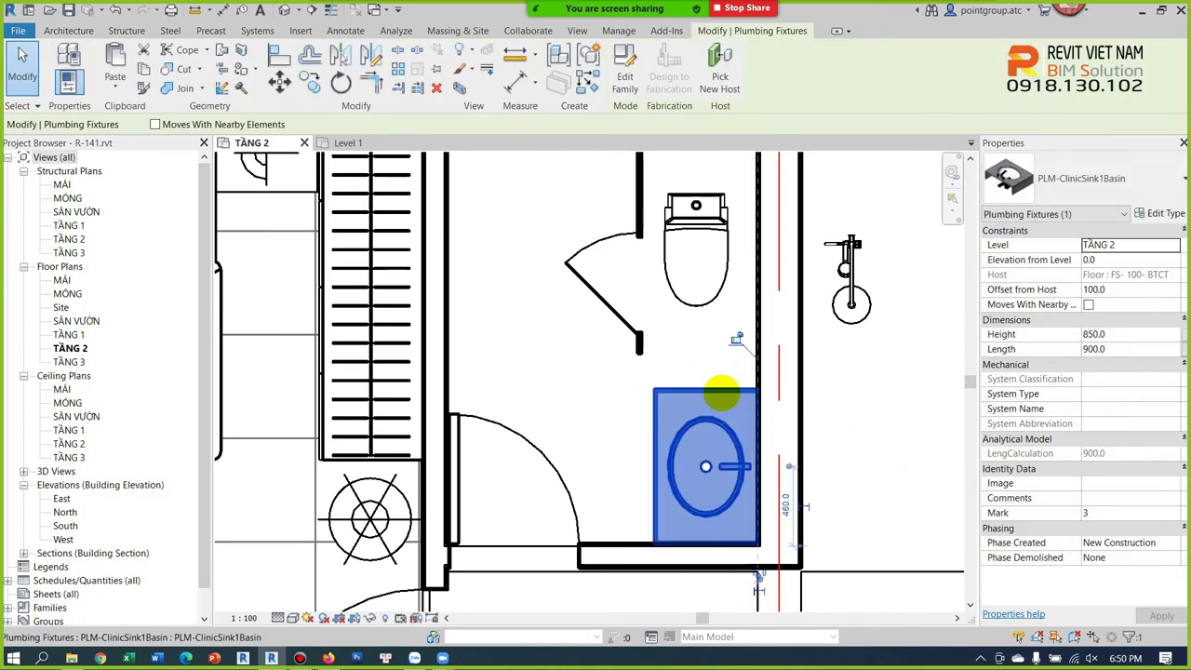
left_click(732, 383)
scroll(714, 484, "down", 2)
scroll(652, 252, "up", 1)
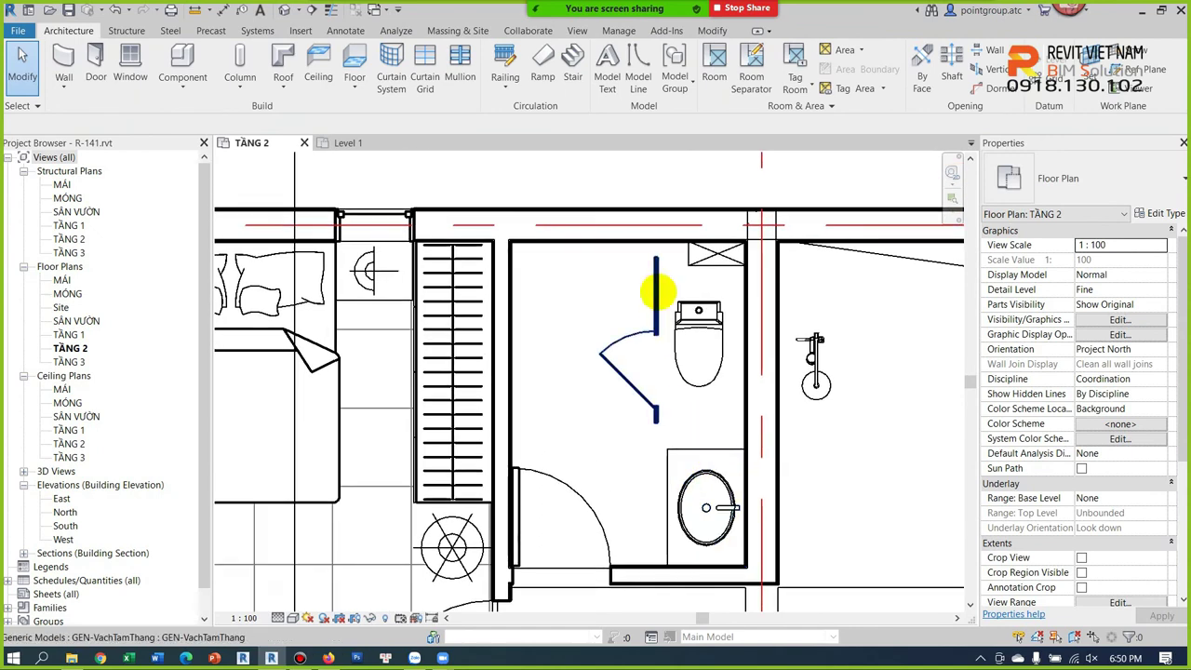
Step: Move the toilet to the lower-left wall and rotate the partition 90° to lie horizontal
left_click(656, 293)
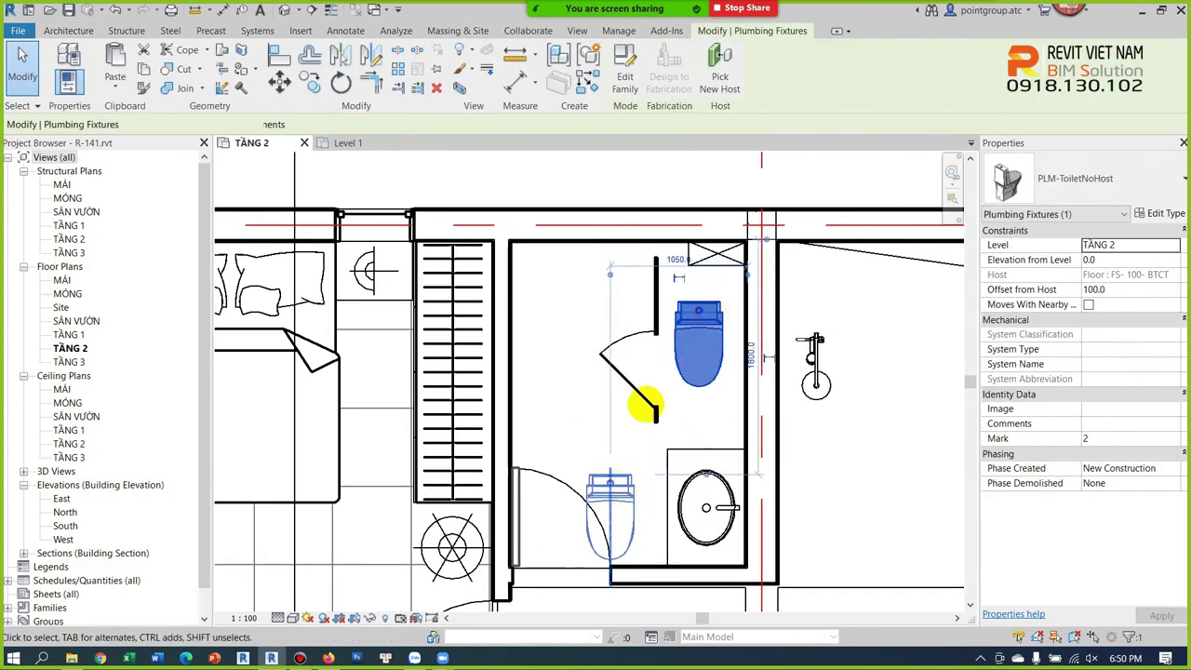
left_click_drag(698, 316, 610, 488)
key("Escape")
left_click(656, 321)
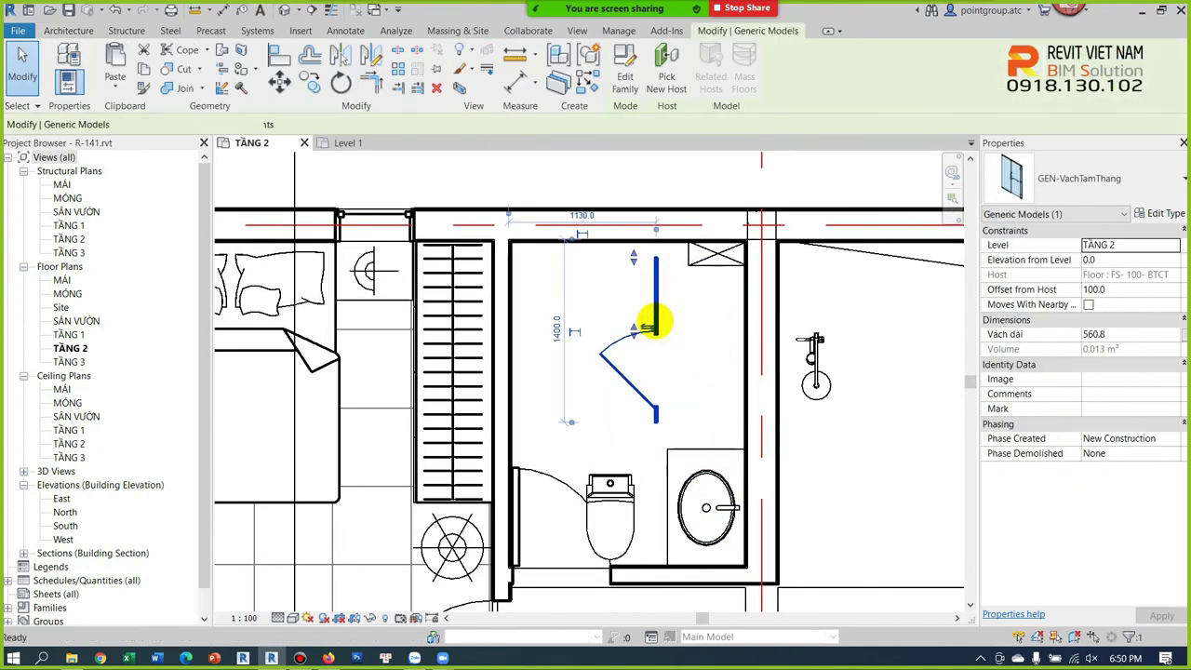
key("o")
middle_click_drag(656, 321, 646, 359)
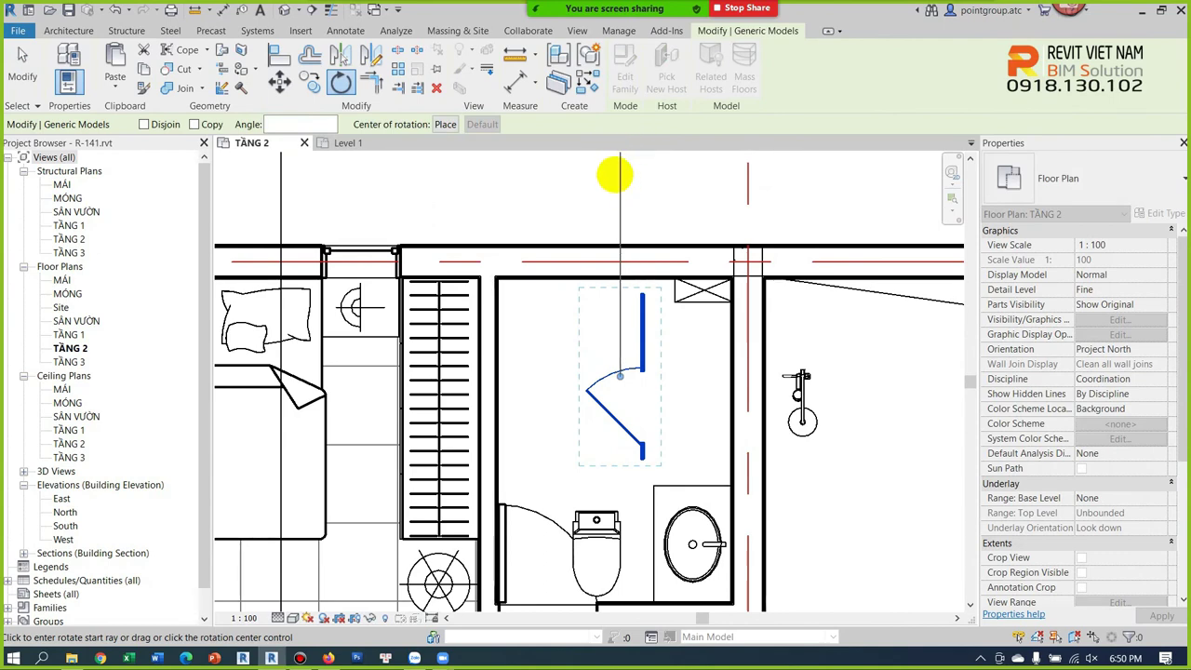
left_click(615, 175)
left_click(707, 382)
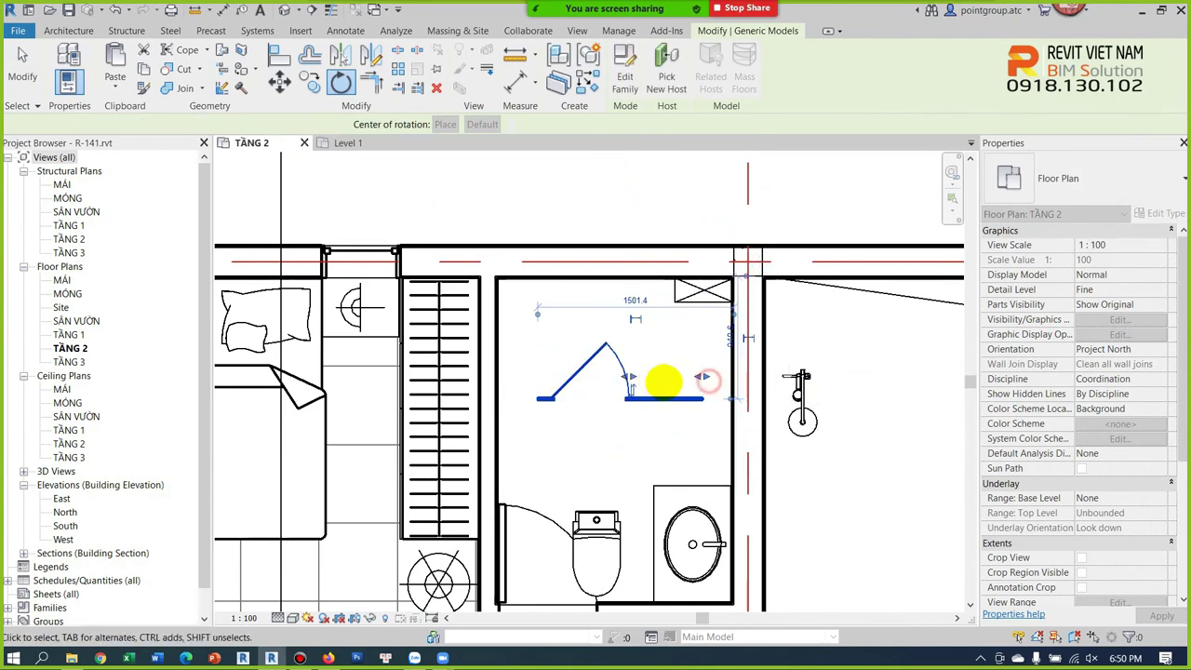
scroll(640, 389, "up", 1)
scroll(644, 402, "up", 1)
left_click_drag(645, 402, 575, 363)
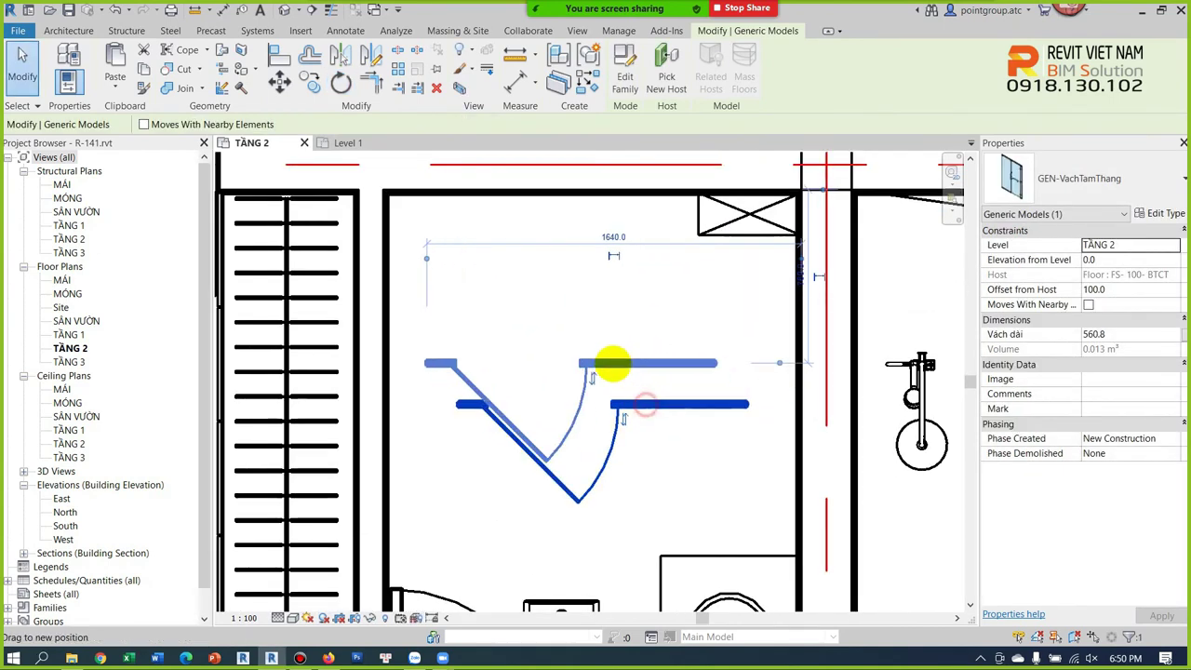
key("Escape")
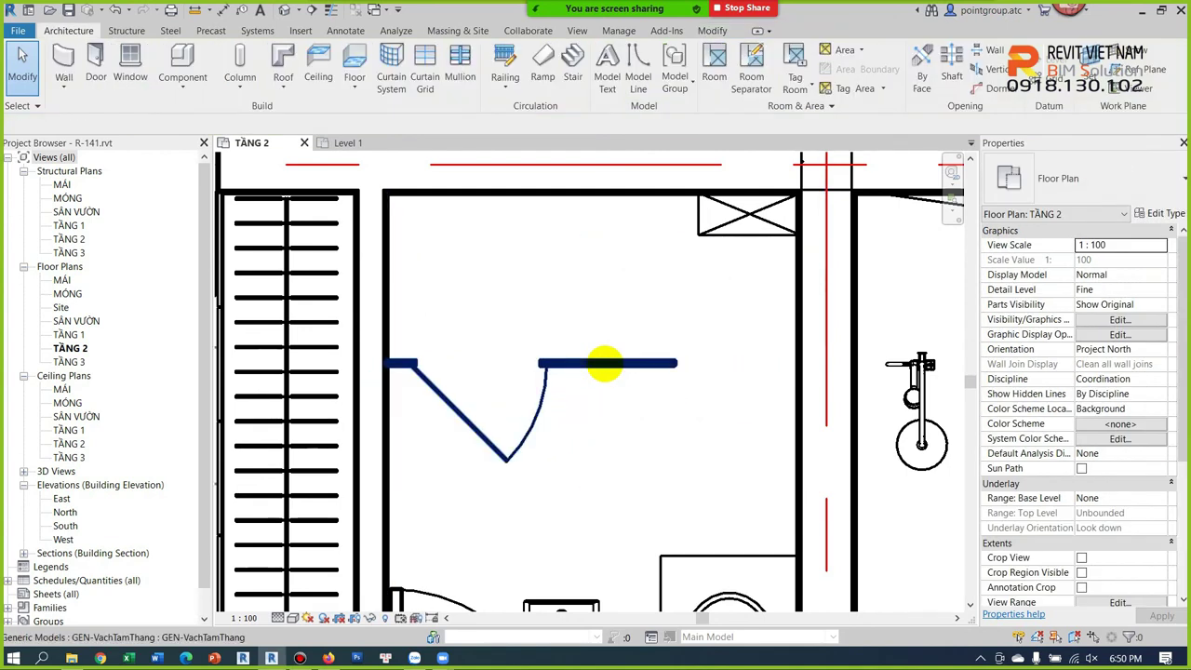
Step: Dimension the partition from the top wall and set that distance to 900
key("d")
key("i")
left_click(598, 196)
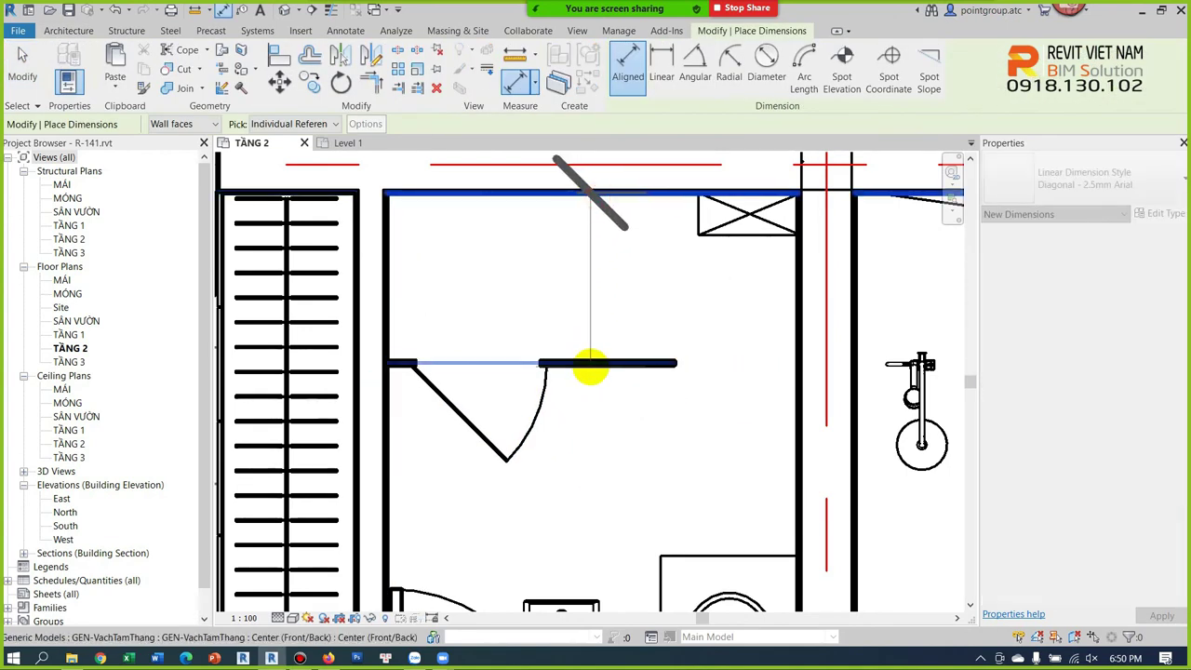
left_click(585, 364)
key("Escape")
key("Escape")
left_click(652, 365)
left_click(517, 277)
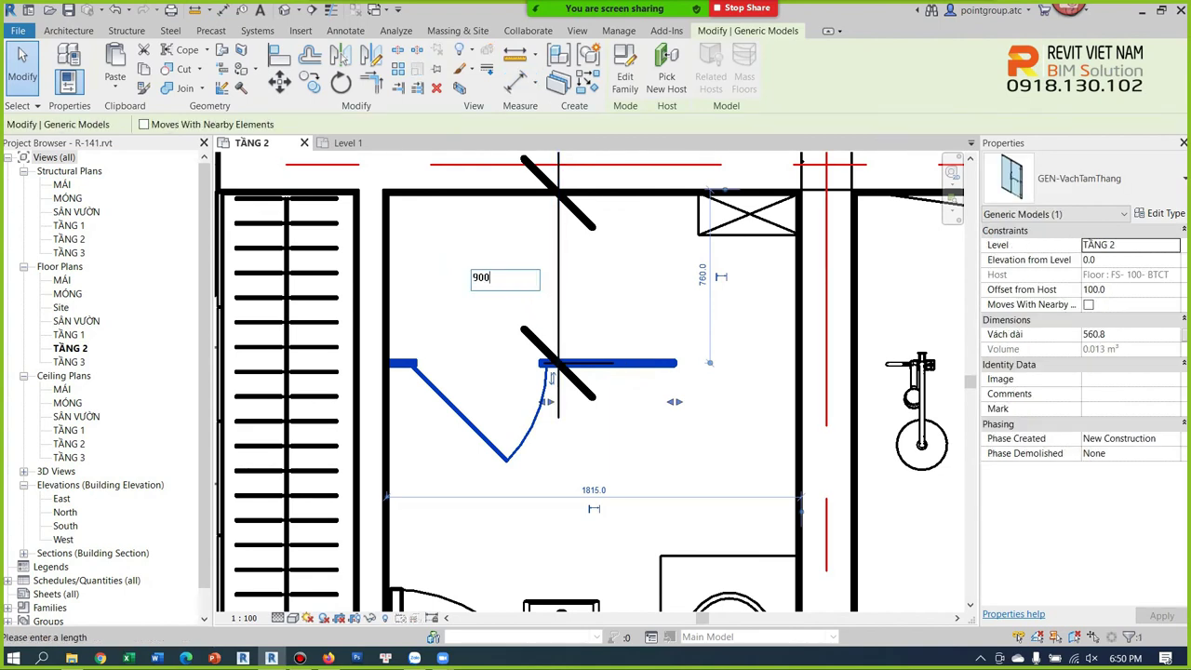
key("Return")
key("Escape")
Step: Stretch the partition to the right wall and flip its door to open upward
left_click(677, 404)
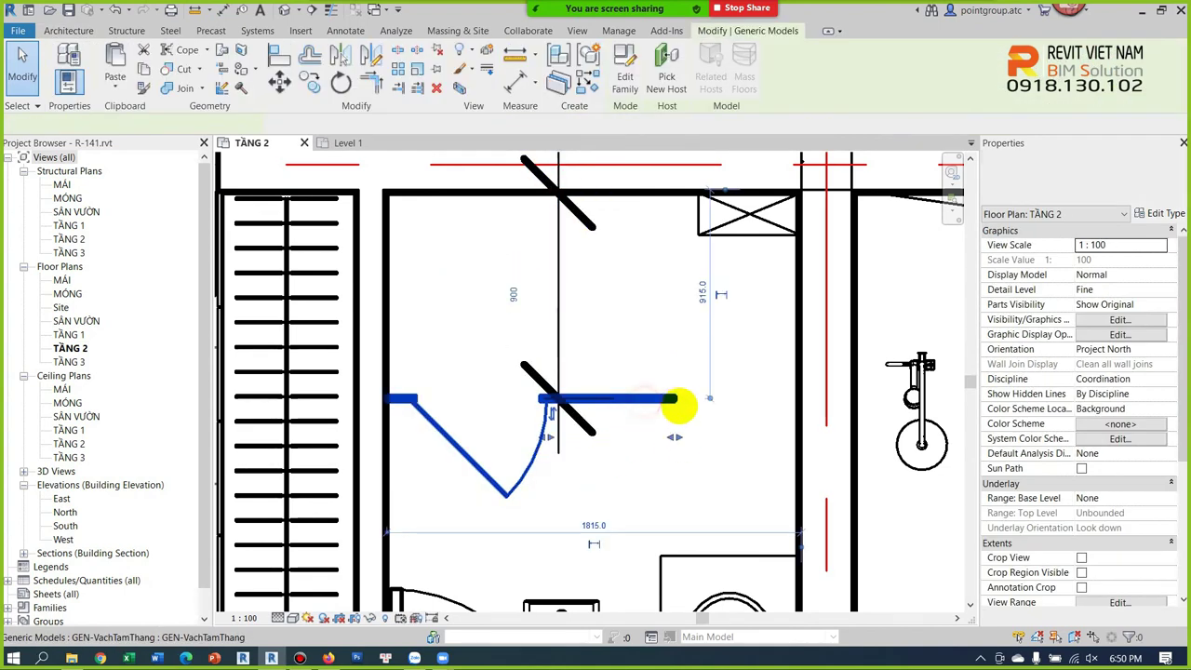
left_click_drag(675, 436, 792, 426)
key("Escape")
left_click(529, 450)
left_click(549, 412)
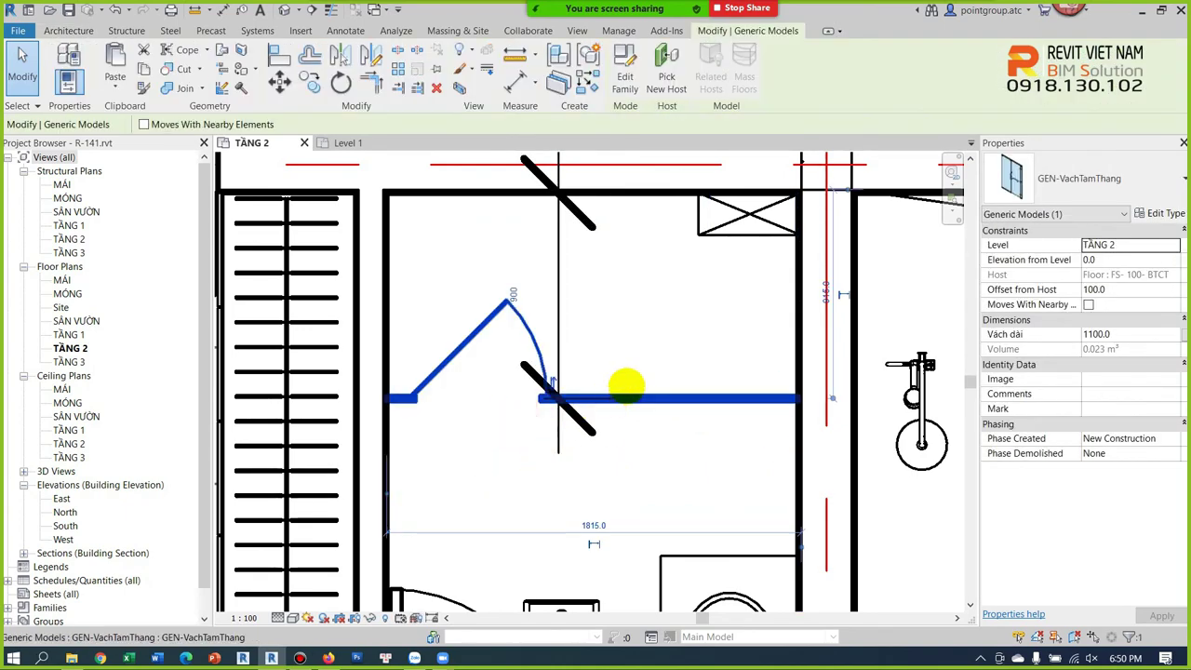
key("Escape")
Step: Rotate the toilet 90 degrees and move it toward the upper right
scroll(568, 299, "down", 1)
scroll(686, 306, "down", 1)
scroll(752, 338, "up", 2)
scroll(750, 327, "up", 1)
scroll(763, 372, "down", 2)
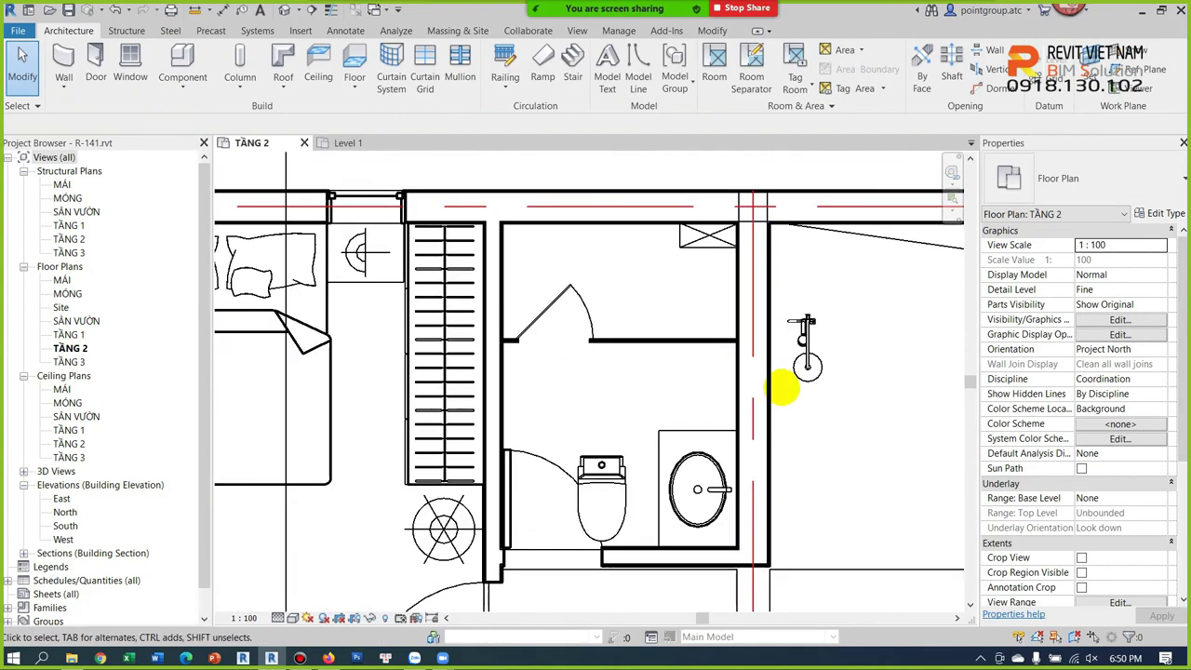
left_click(642, 413)
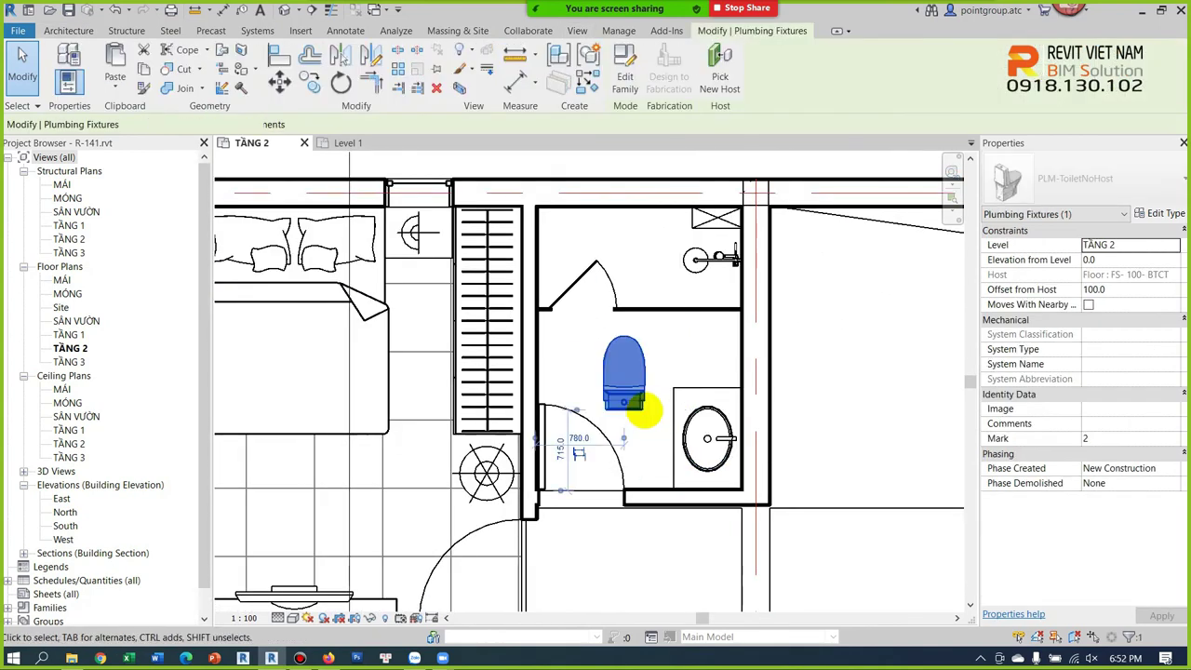
key("space")
left_click_drag(619, 410, 735, 339)
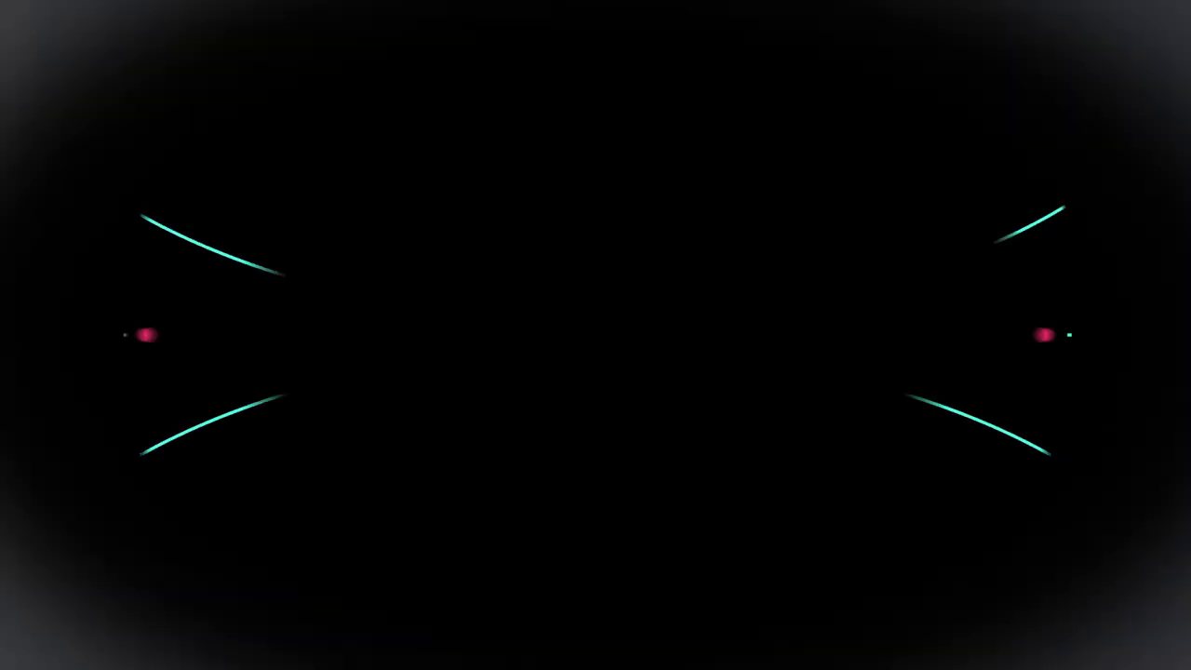